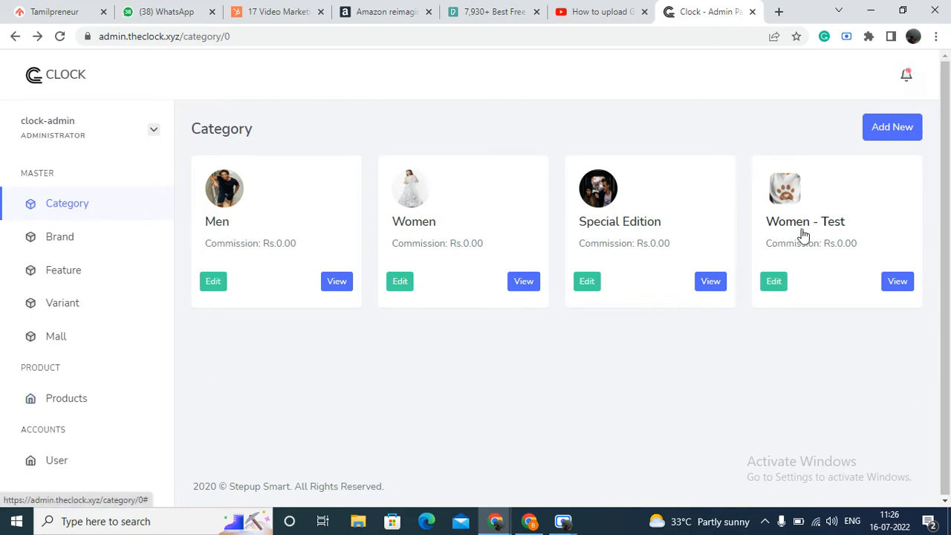
# Step: Open the Women - Test category's entry form, review its fields, and return to the category list without changes
pyautogui.click(779, 286)
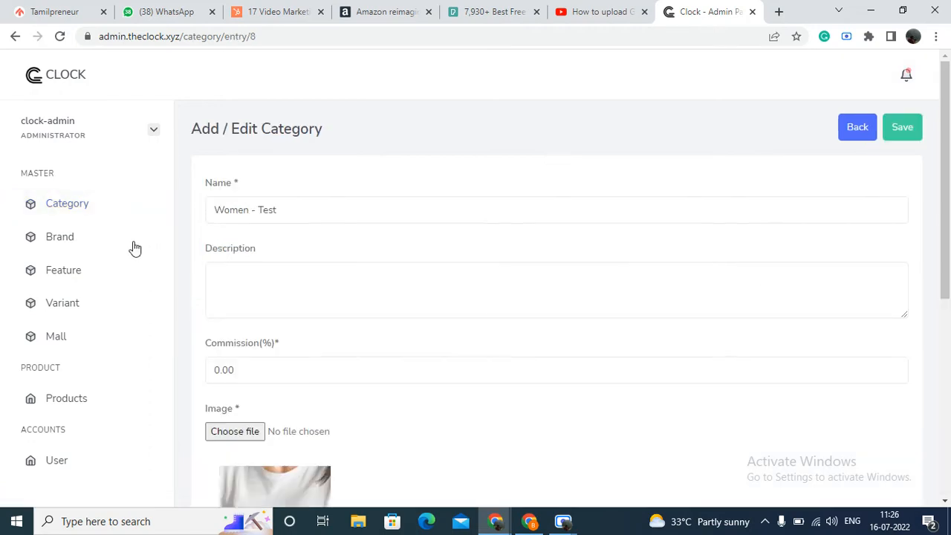
pyautogui.scroll(-2, 367, 290)
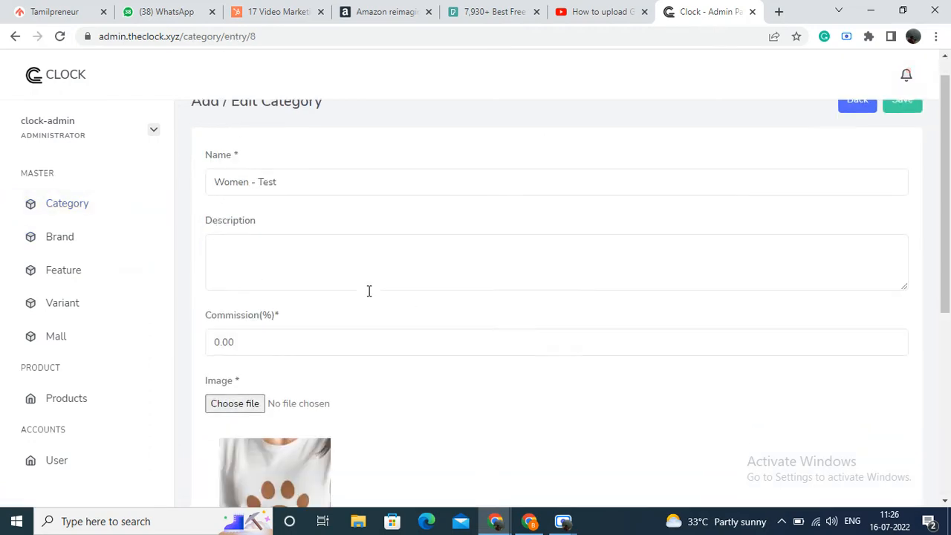
pyautogui.scroll(-3, 286, 358)
pyautogui.scroll(5, 410, 377)
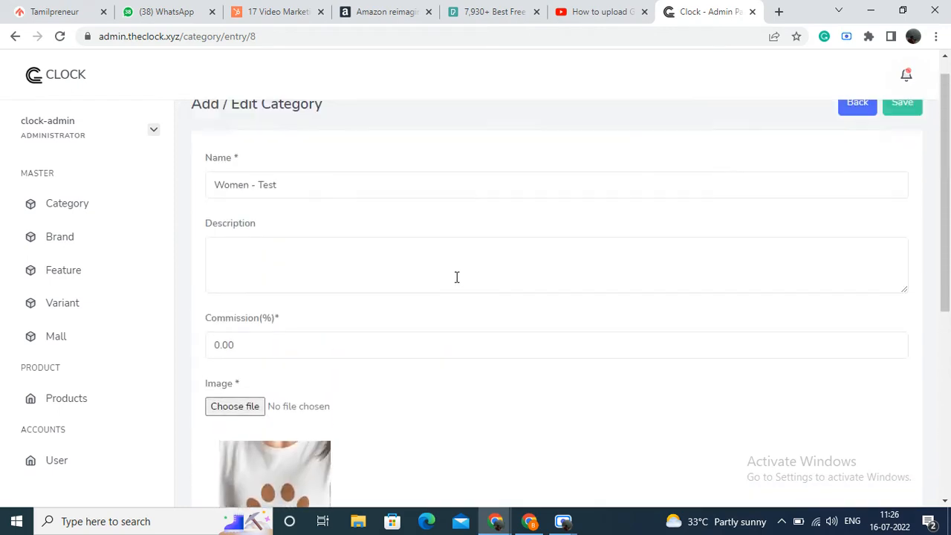
pyautogui.click(854, 134)
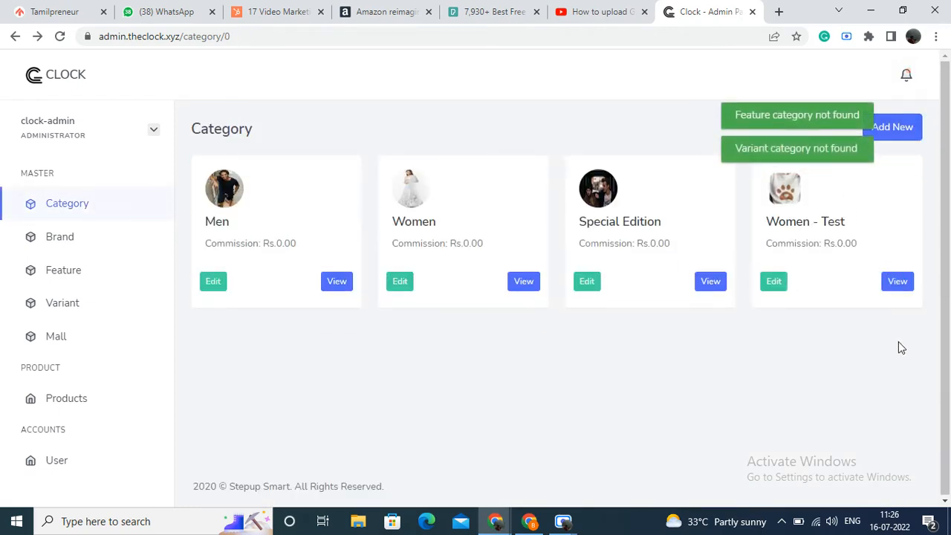
# Step: Start a new subcategory under Women - Test, naming it Ethnic with a commission of 0
pyautogui.click(897, 287)
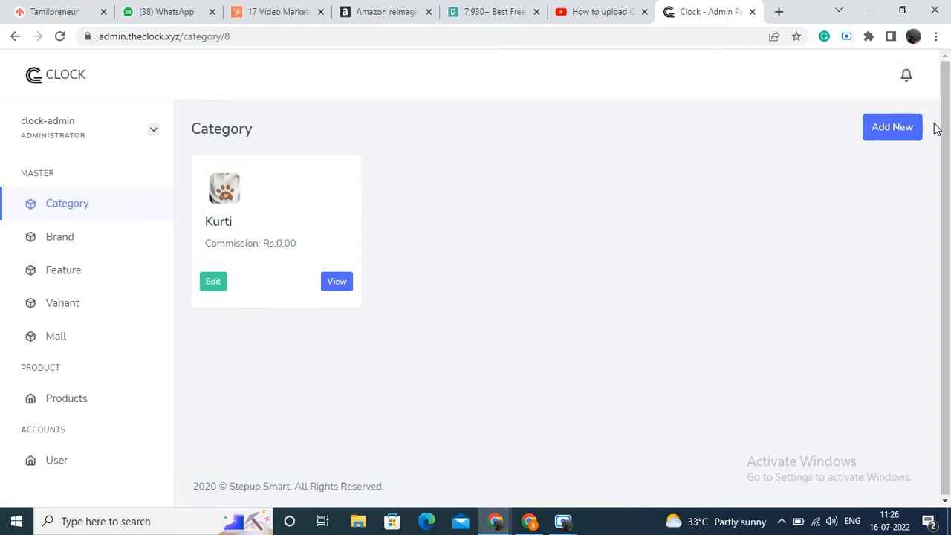
pyautogui.click(903, 131)
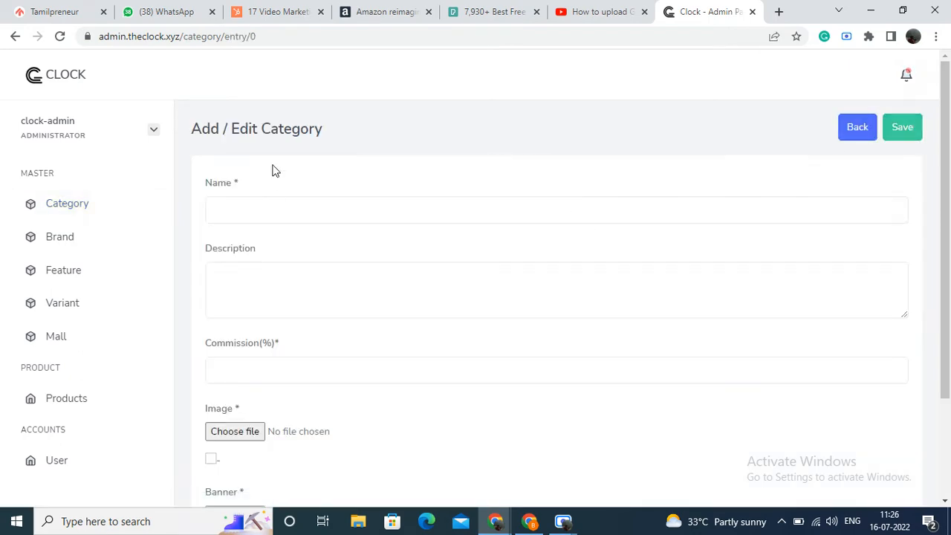
pyautogui.scroll(-3, 287, 181)
pyautogui.scroll(3, 490, 174)
pyautogui.click(448, 206)
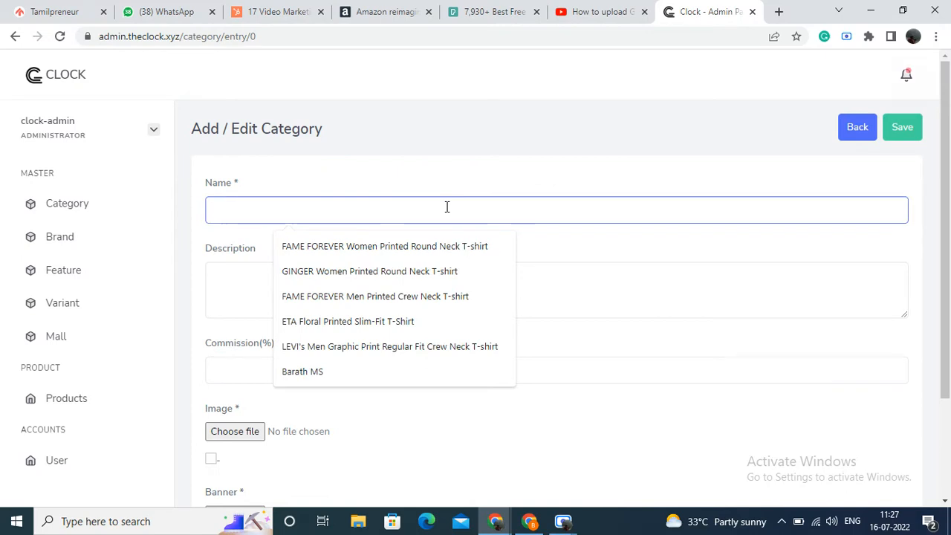
pyautogui.write('Ethnic')
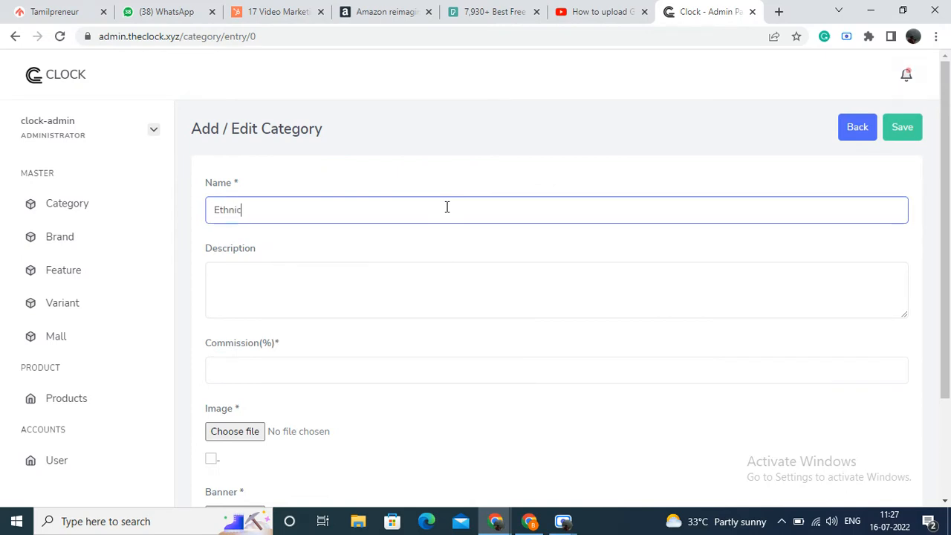
pyautogui.click(446, 371)
pyautogui.write('0')
# Step: Upload 9.png as both the image and the banner of the Ethnic subcategory, and save it
pyautogui.scroll(-2, 446, 370)
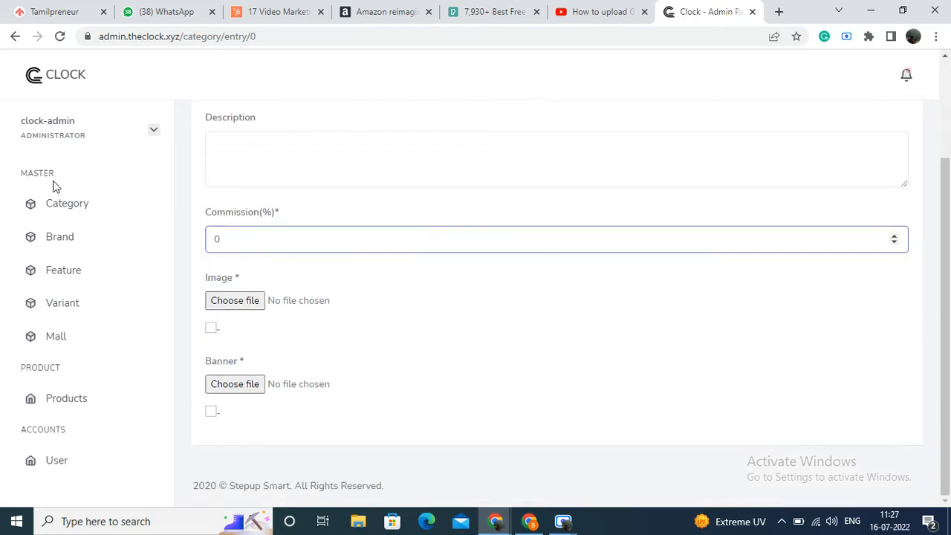
pyautogui.click(215, 305)
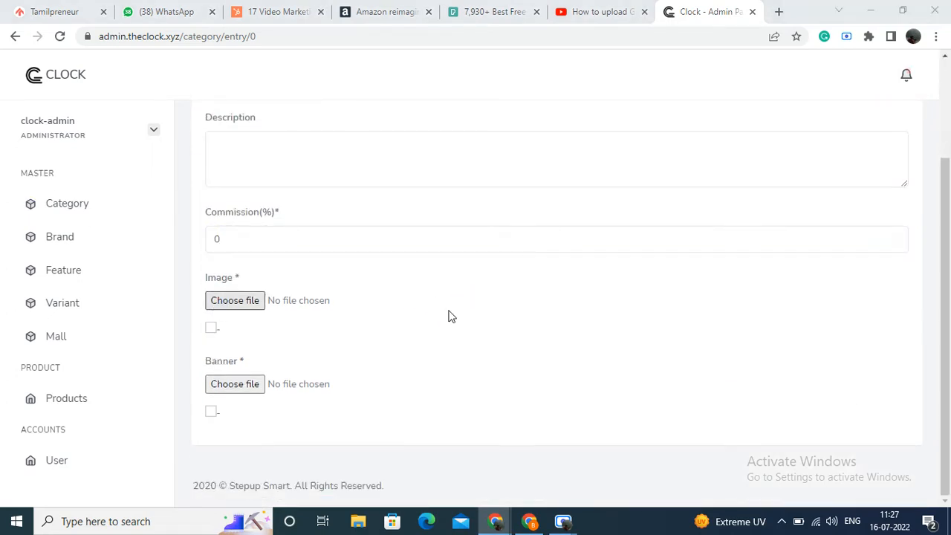
pyautogui.click(293, 244)
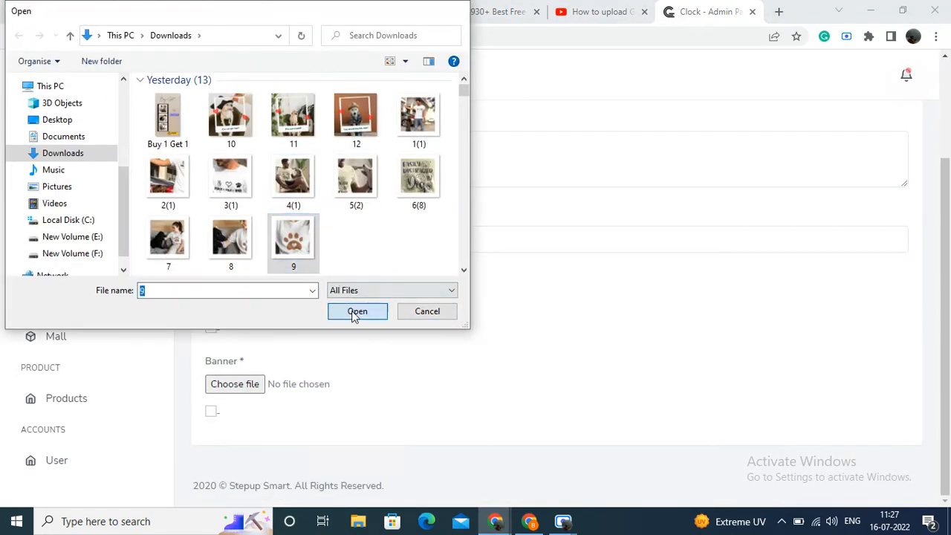
pyautogui.click(356, 313)
pyautogui.scroll(-2, 295, 401)
pyautogui.click(255, 385)
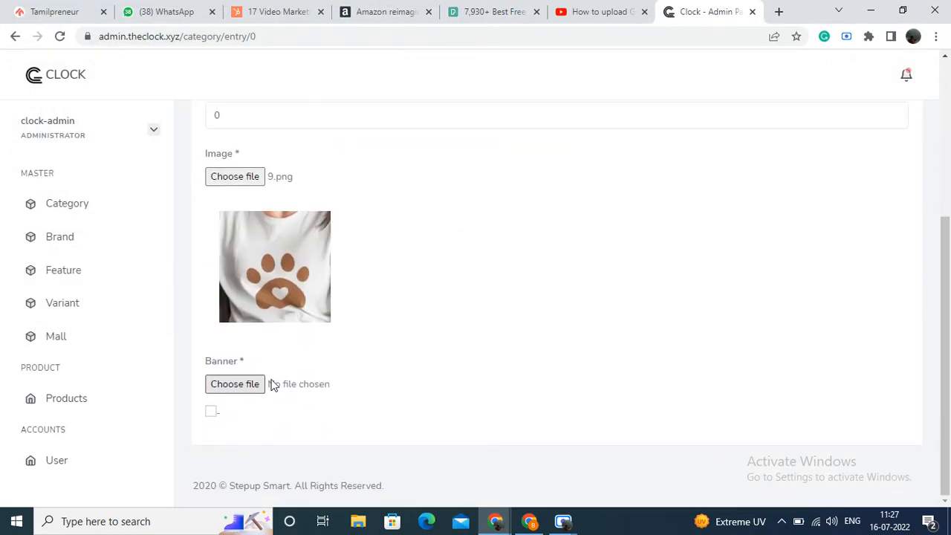
pyautogui.click(307, 253)
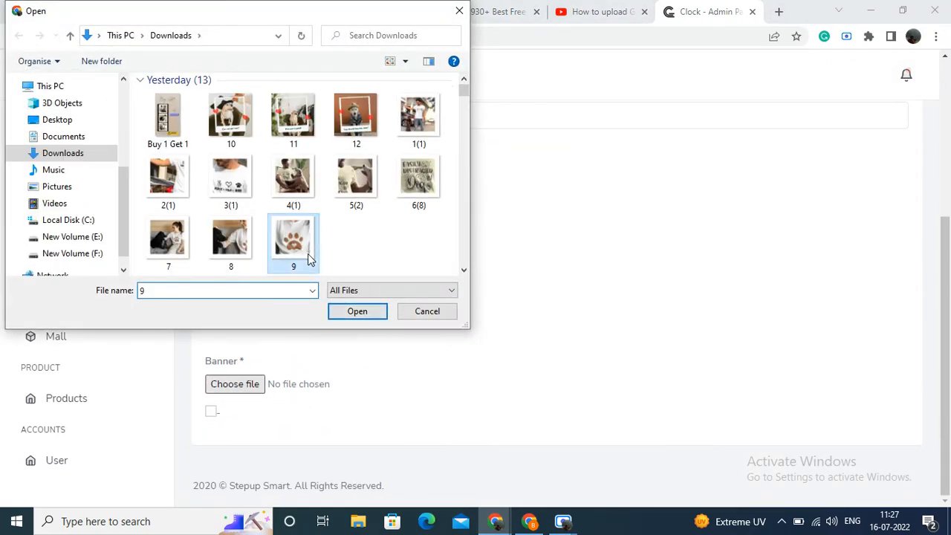
pyautogui.click(384, 315)
pyautogui.scroll(4, 545, 292)
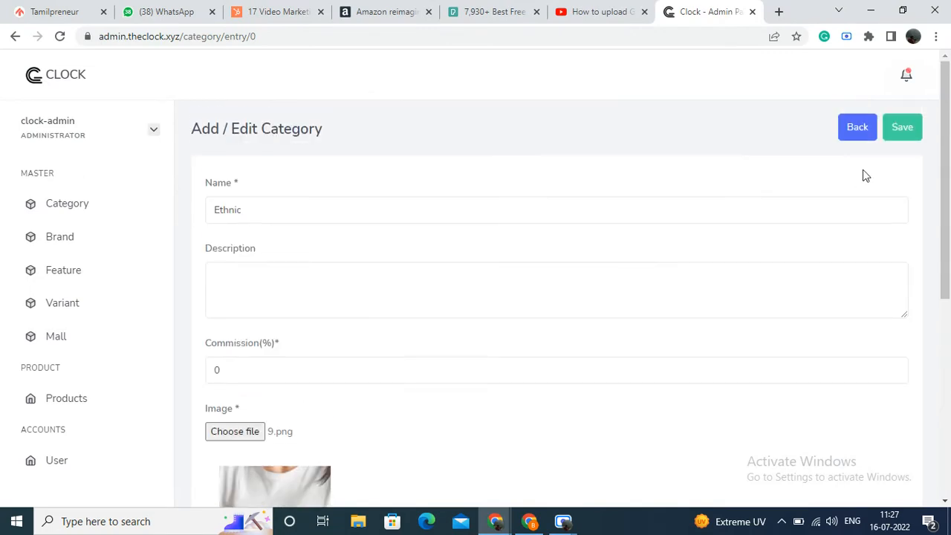
pyautogui.click(908, 127)
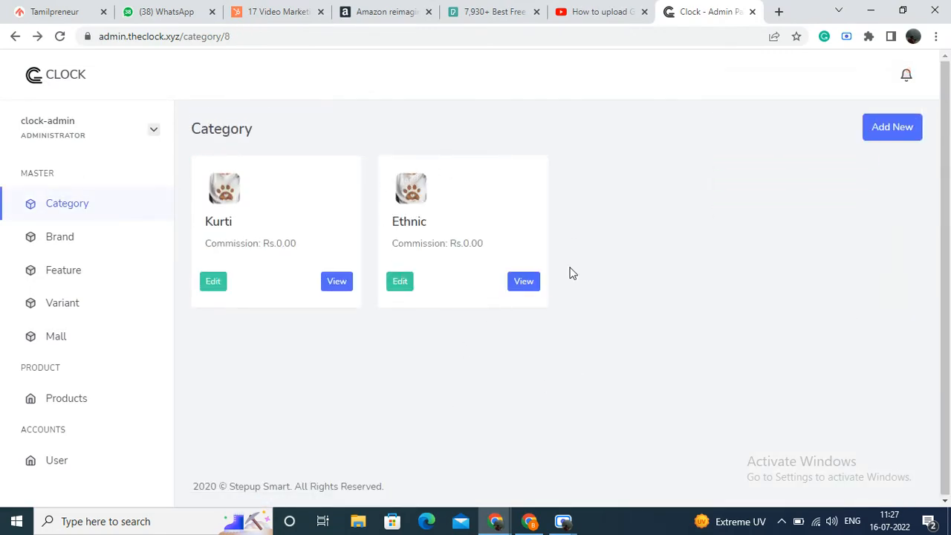
# Step: Start a new subcategory under Women - Test > Ethnic, naming it kurti with a commission of 0
pyautogui.click(110, 213)
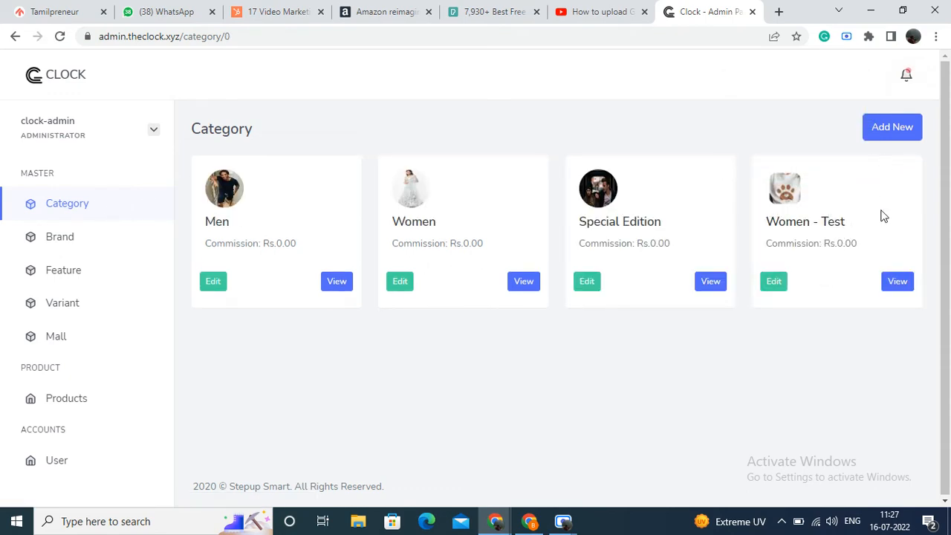
pyautogui.click(896, 282)
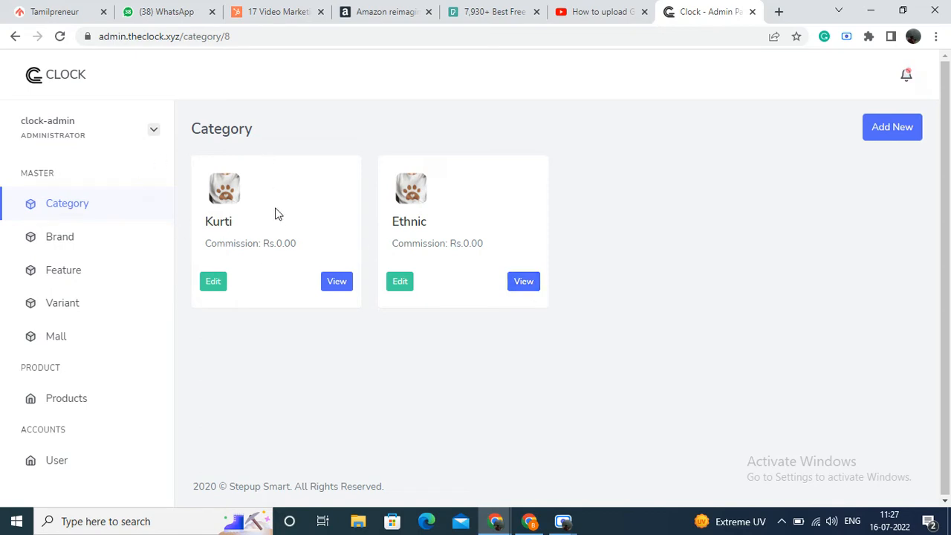
pyautogui.click(520, 283)
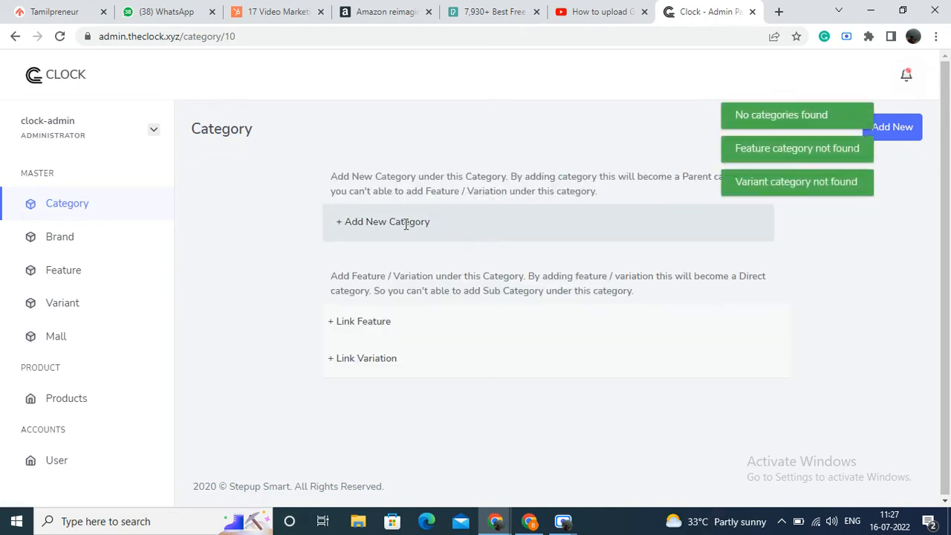
pyautogui.click(394, 228)
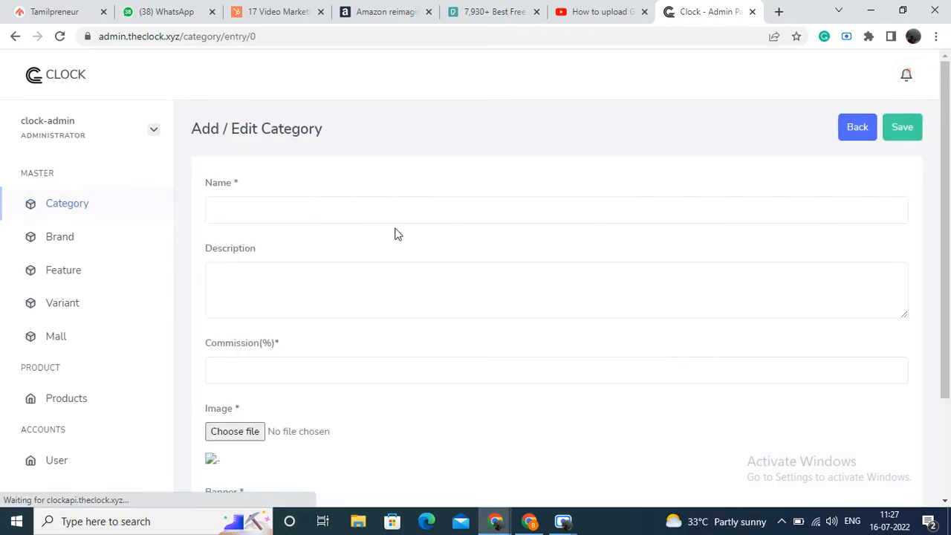
pyautogui.click(444, 210)
pyautogui.write('kur')
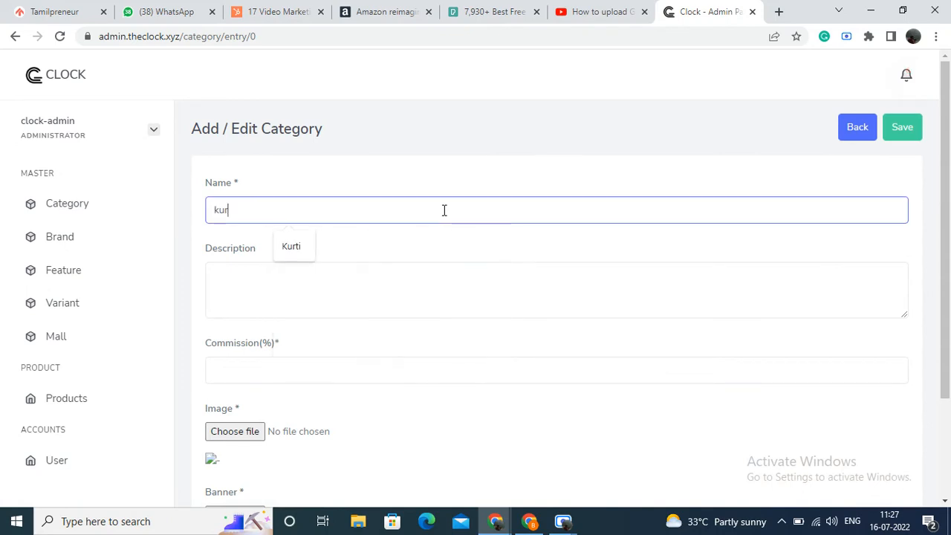
pyautogui.write('ti')
pyautogui.click(398, 377)
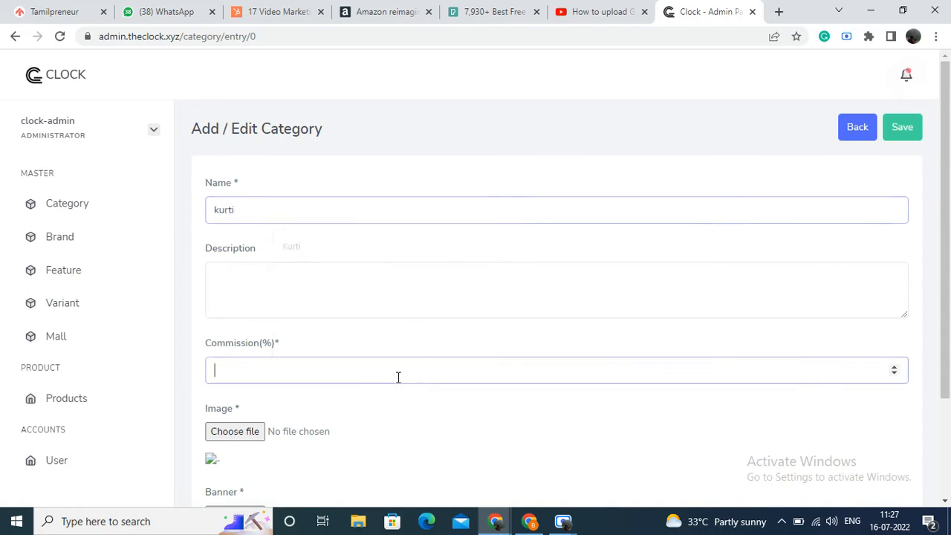
pyautogui.write('0')
# Step: Upload 9.png as the image and banner of the kurti subcategory, and save it
pyautogui.scroll(-2, 320, 349)
pyautogui.click(250, 312)
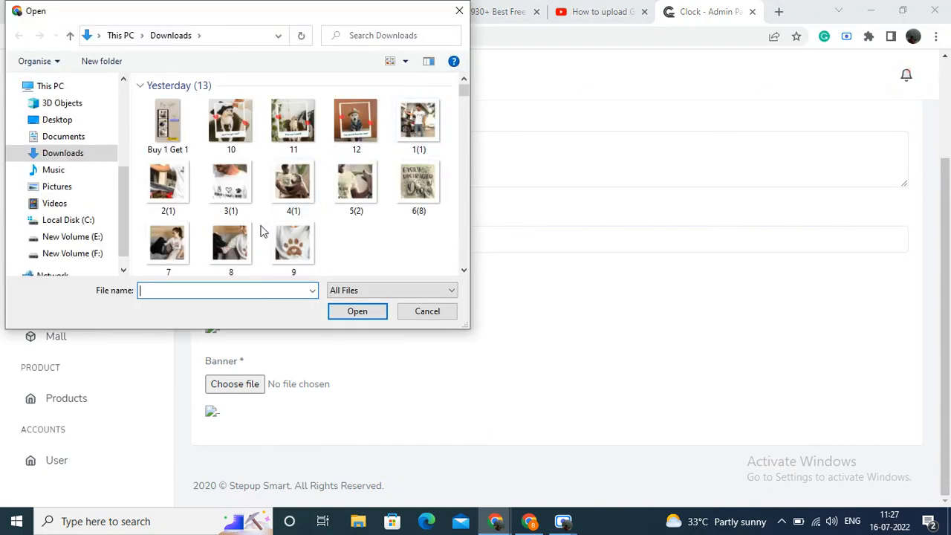
pyautogui.click(293, 245)
pyautogui.click(360, 312)
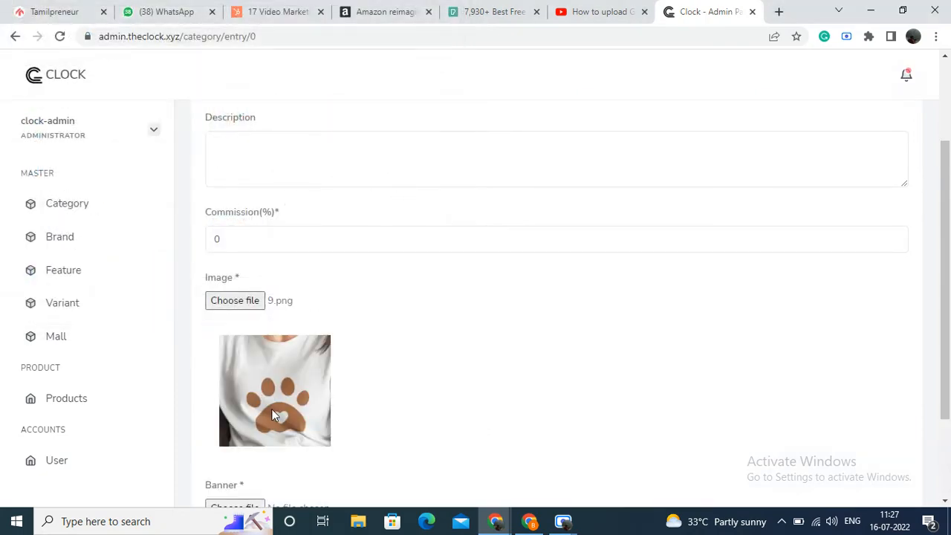
pyautogui.scroll(-2, 268, 405)
pyautogui.click(256, 386)
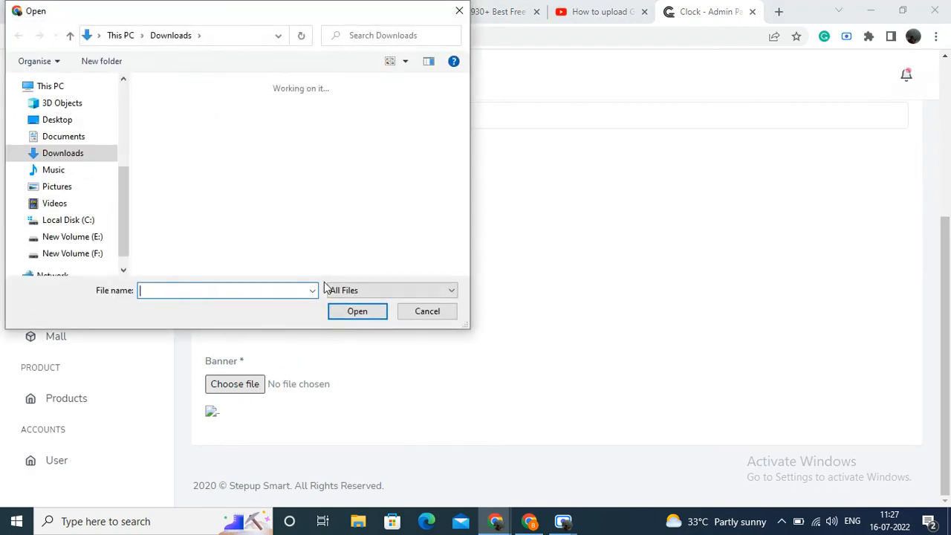
pyautogui.click(298, 249)
pyautogui.click(360, 312)
pyautogui.scroll(2, 446, 302)
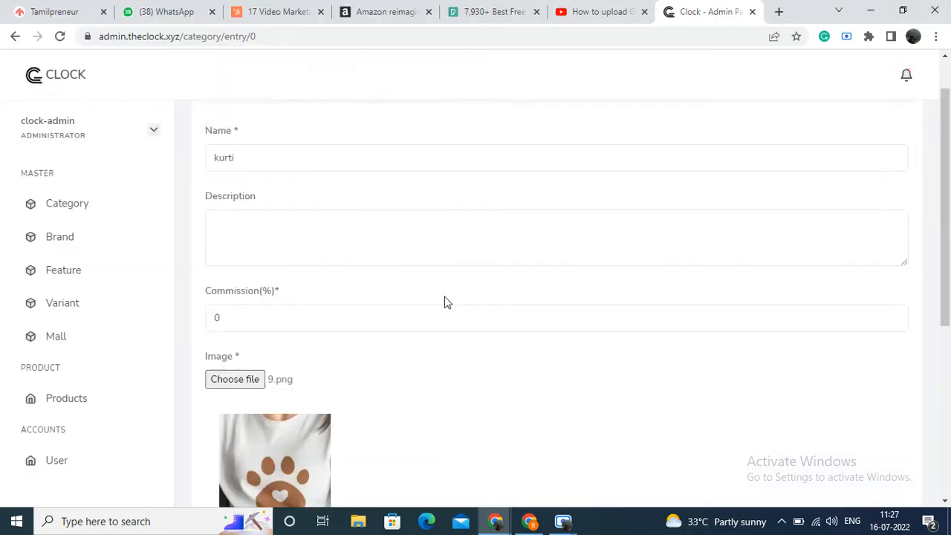
pyautogui.scroll(1, 445, 302)
pyautogui.click(901, 127)
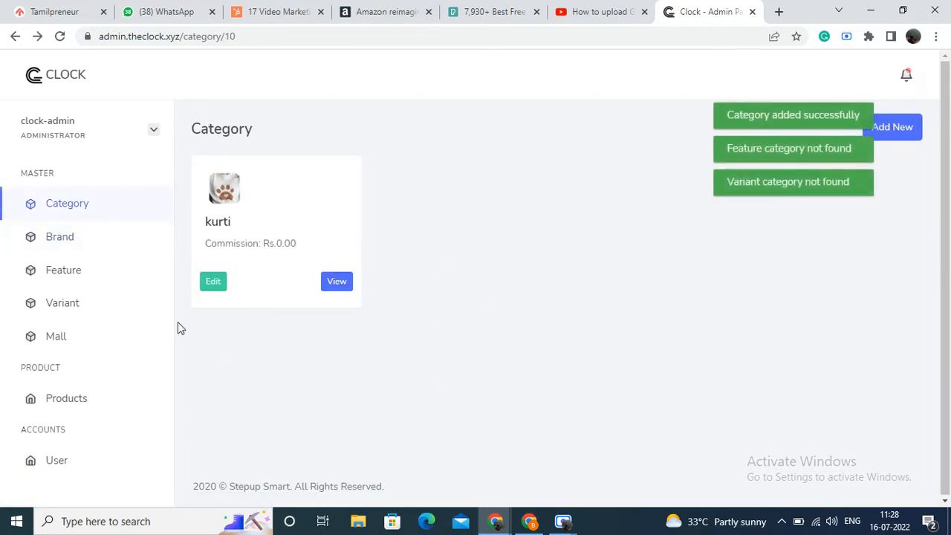
# Step: Go through the category levels Women - Test, Ethnic and kurti to examine the options for adding subcategories or linking features and variations
pyautogui.click(127, 213)
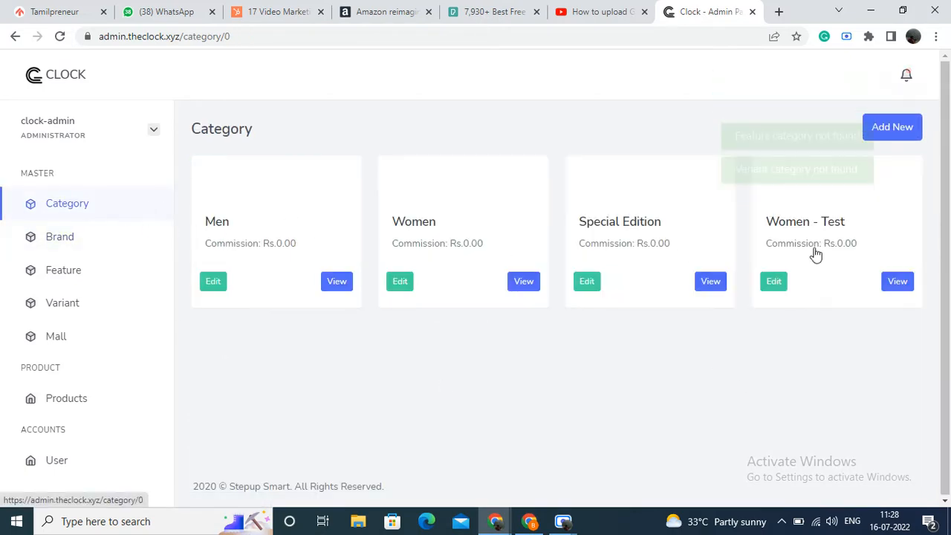
pyautogui.click(896, 283)
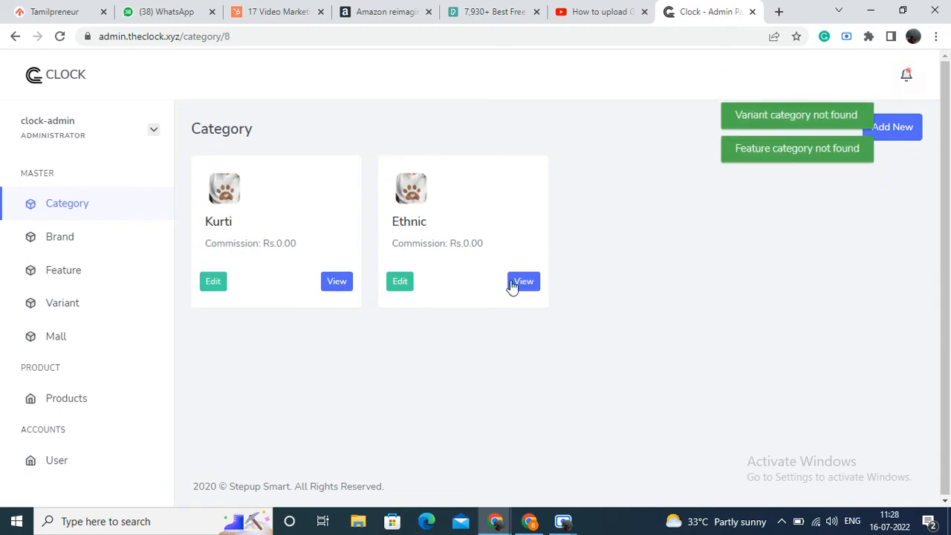
pyautogui.click(524, 282)
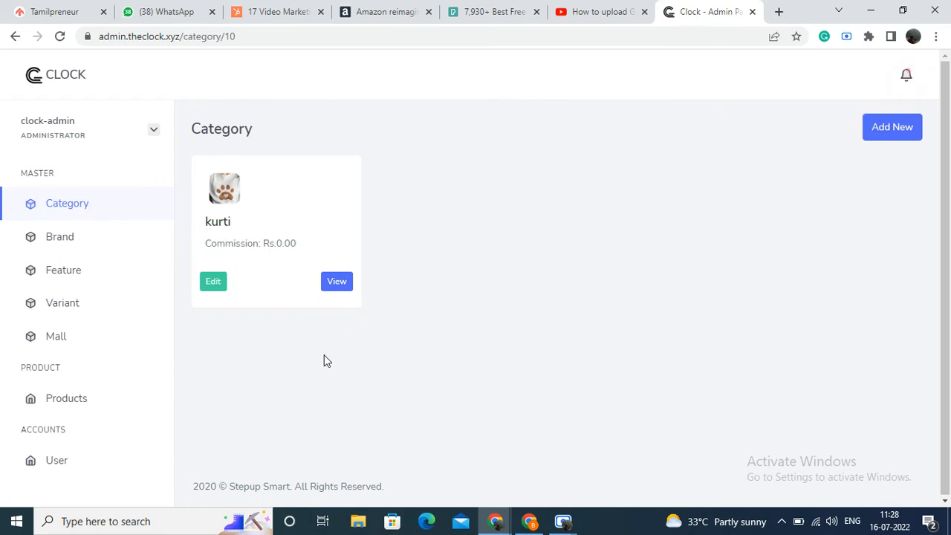
pyautogui.click(337, 281)
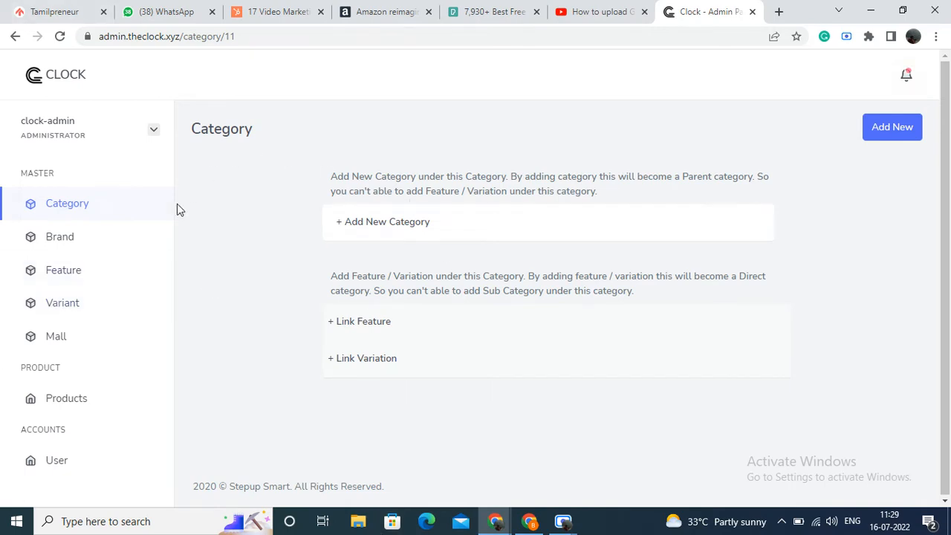
pyautogui.click(94, 211)
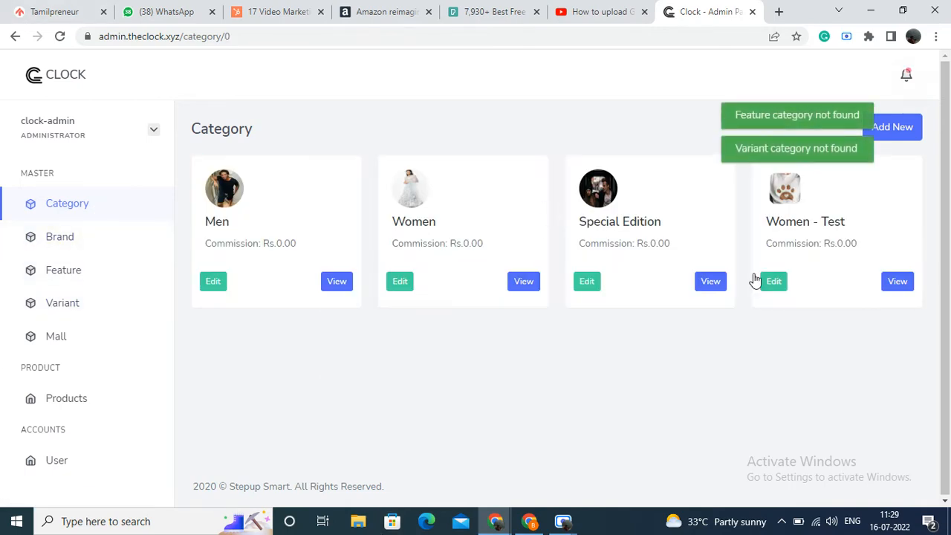
pyautogui.click(884, 281)
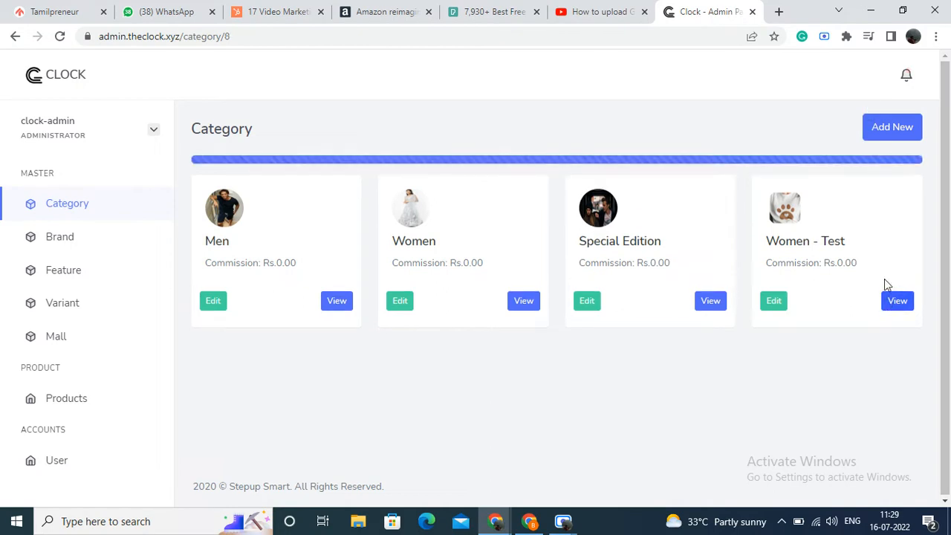
pyautogui.click(521, 284)
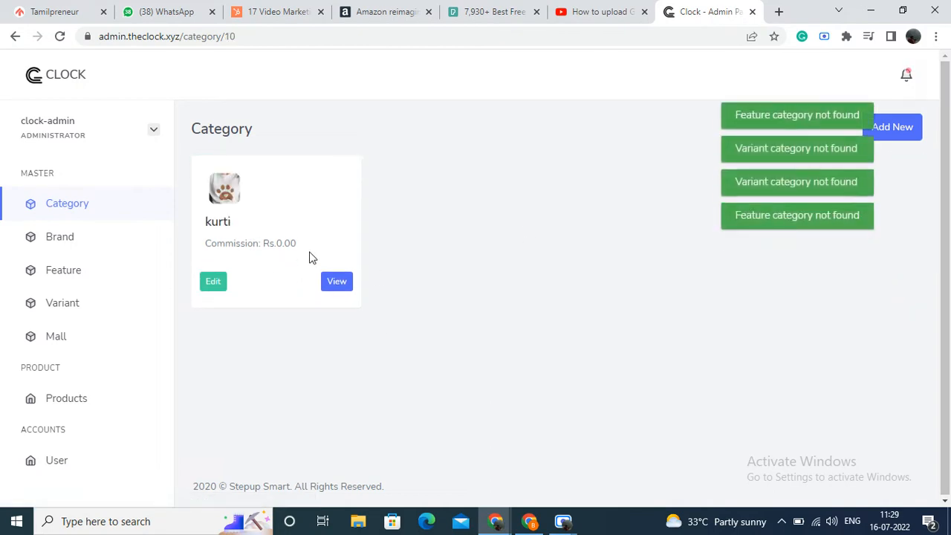
pyautogui.click(338, 283)
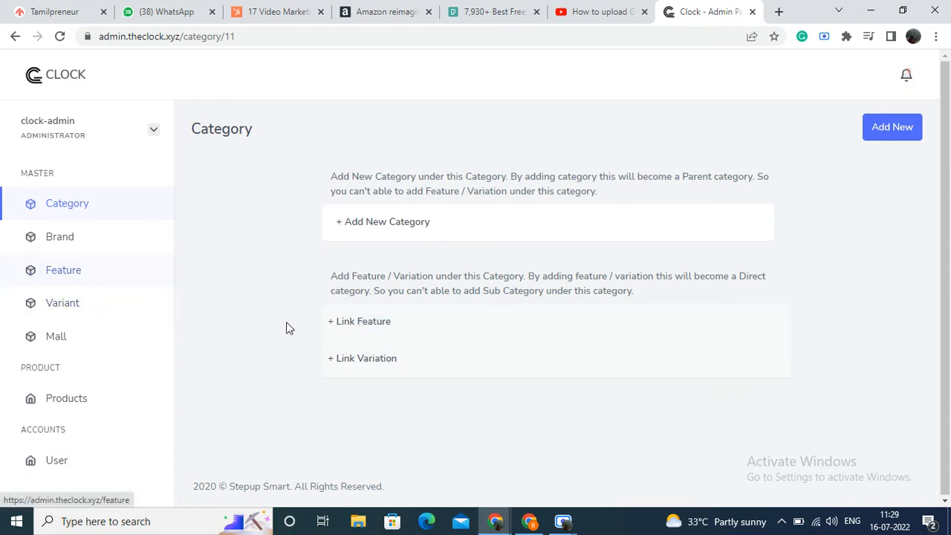
# Step: Go to the Brand master and examine the existing brands and the fields required for a new brand, leaving the blank form unsaved
pyautogui.click(110, 243)
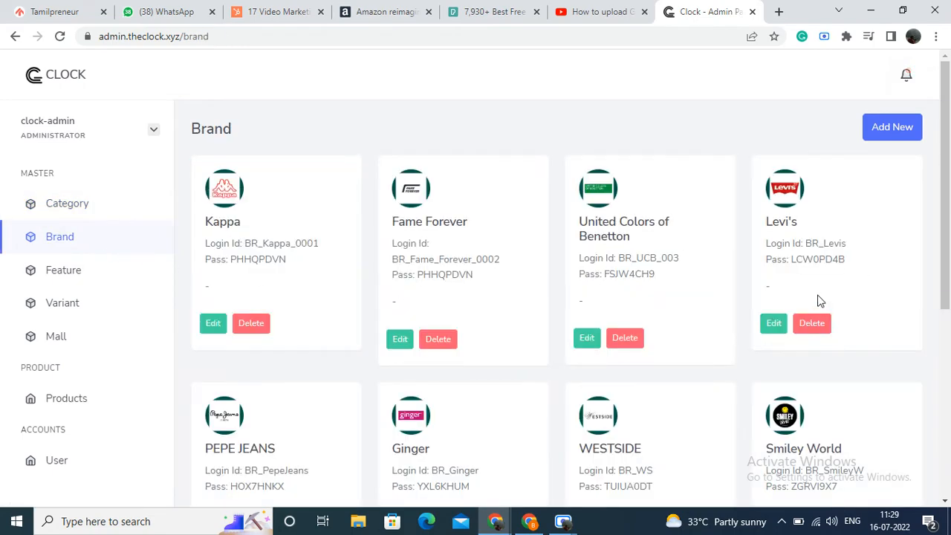
pyautogui.scroll(-5, 817, 297)
pyautogui.scroll(5, 818, 290)
pyautogui.click(893, 128)
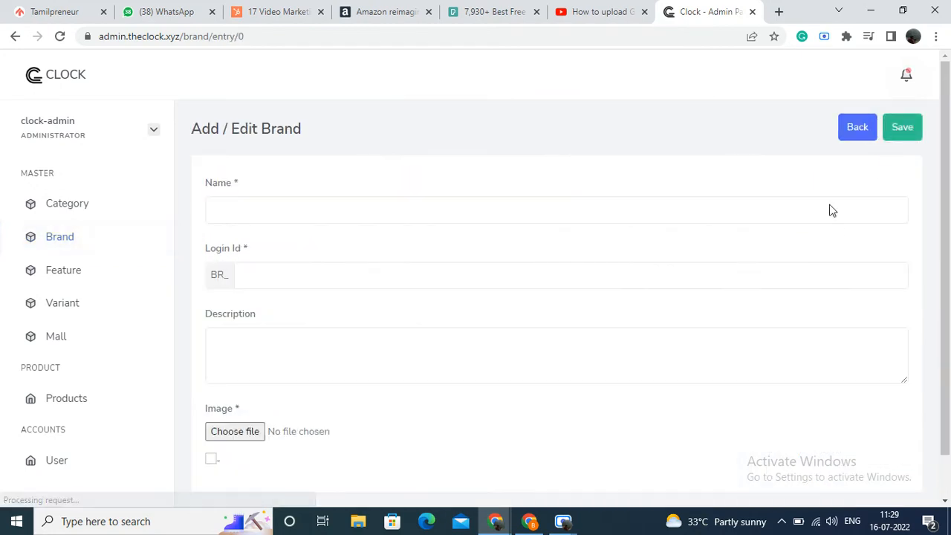
pyautogui.scroll(-1, 490, 356)
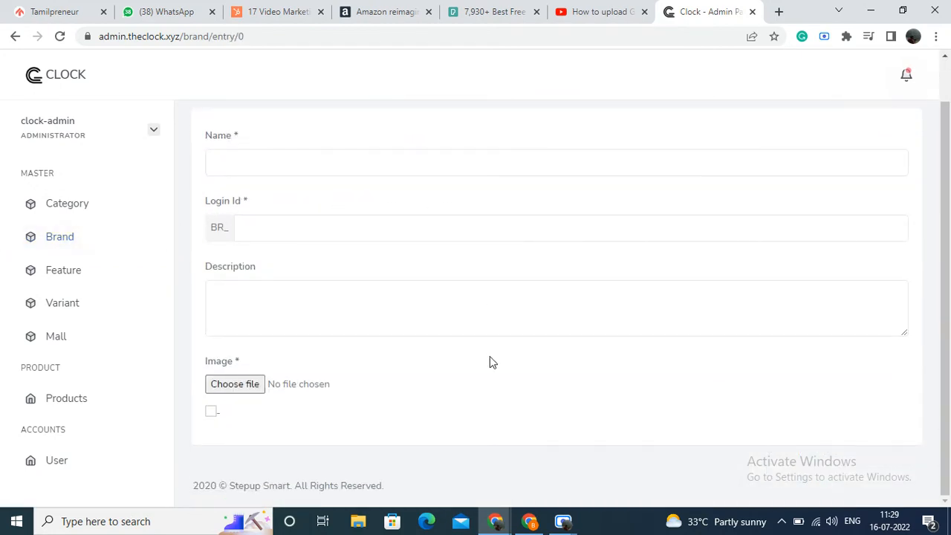
pyautogui.scroll(1, 490, 355)
pyautogui.click(858, 128)
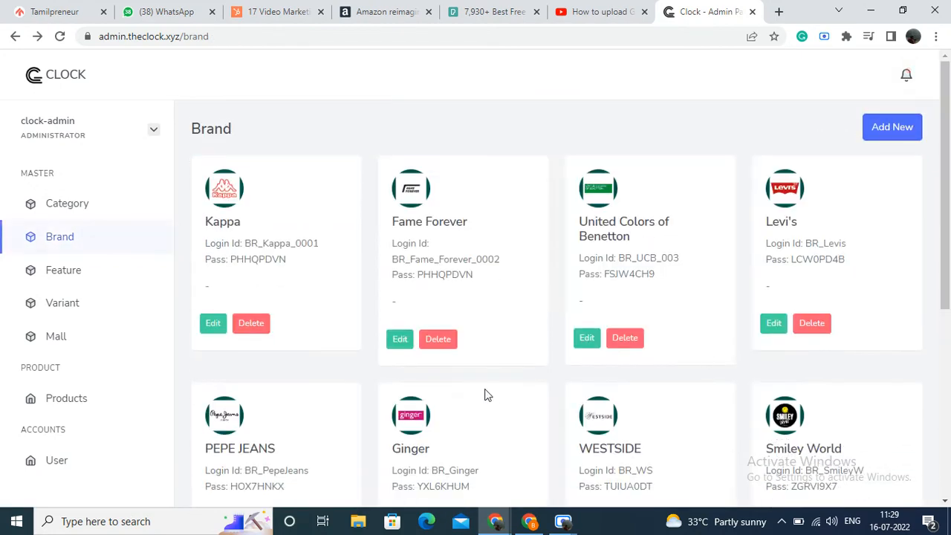
pyautogui.scroll(-4, 484, 393)
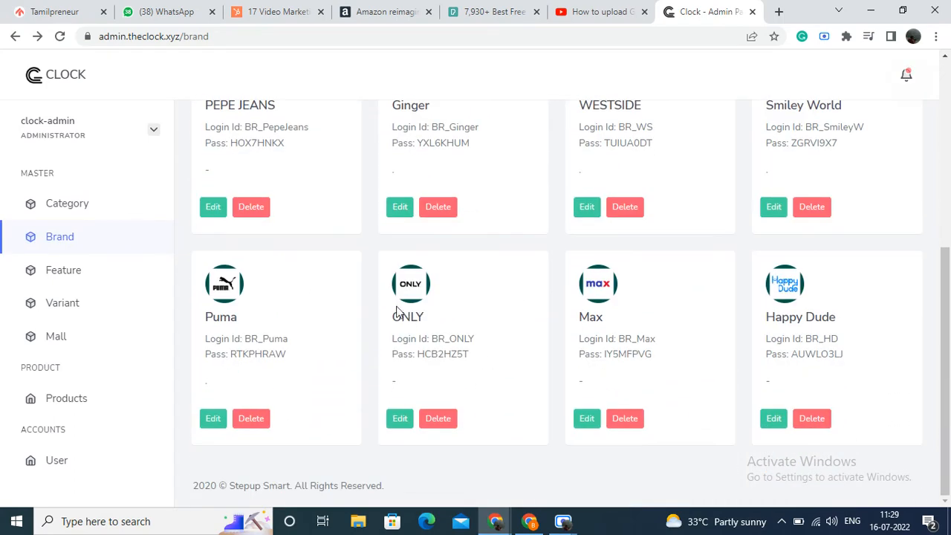
pyautogui.scroll(2, 522, 349)
pyautogui.scroll(3, 550, 344)
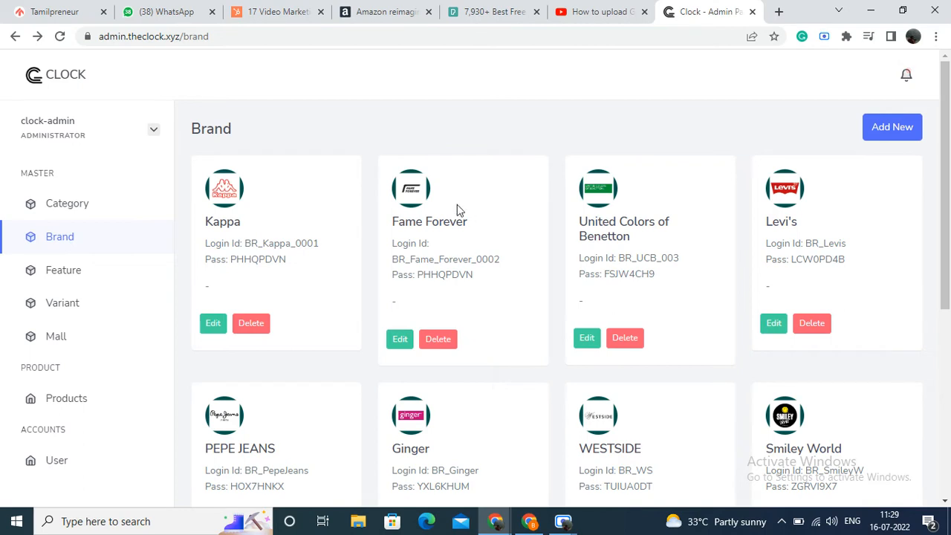
# Step: Open the Colour (04) feature from the Feature master and examine its type settings and feature lines
pyautogui.click(97, 278)
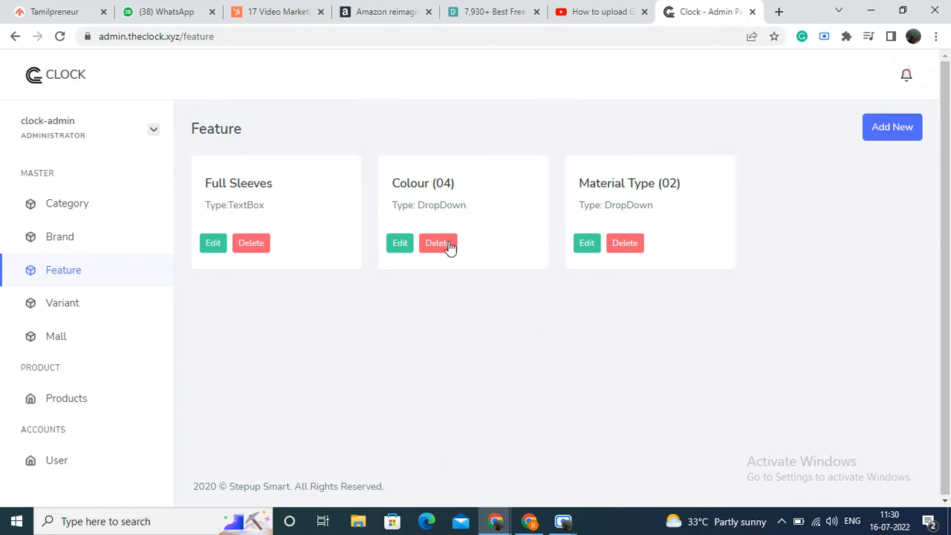
pyautogui.click(398, 245)
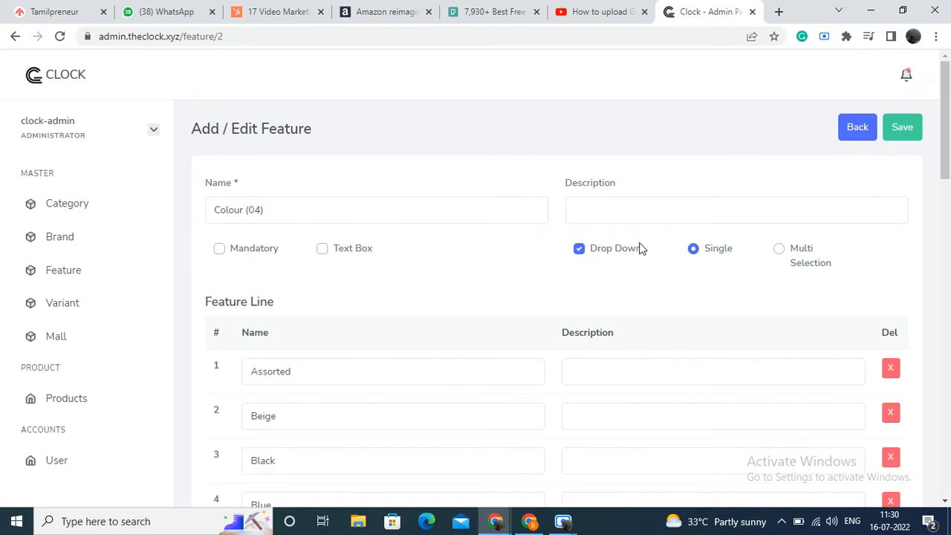
pyautogui.scroll(-2, 587, 304)
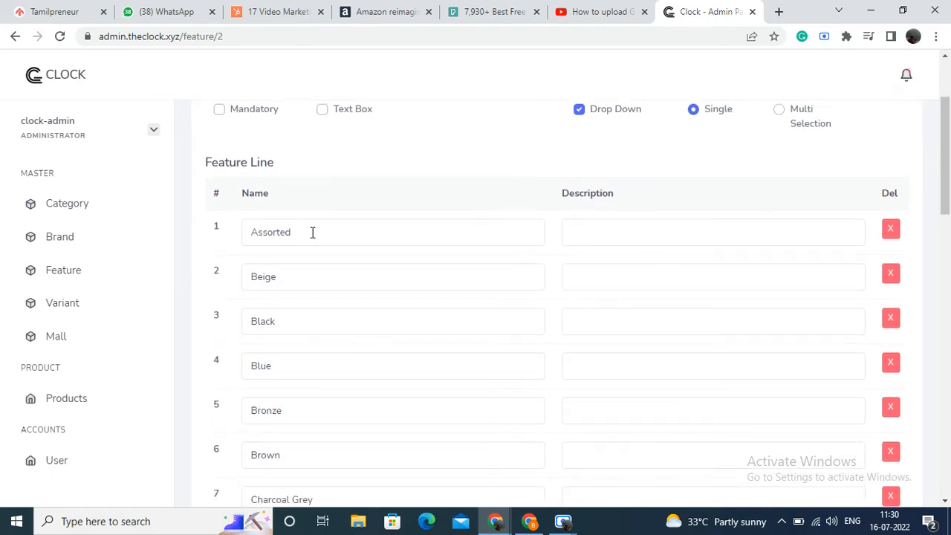
pyautogui.scroll(-13, 332, 342)
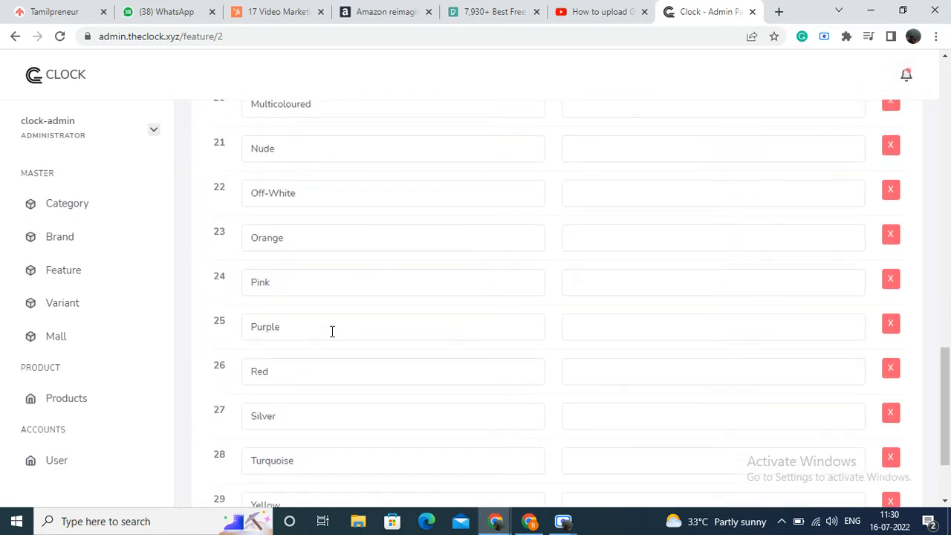
# Step: Open the Feature Components New (1) workbook from the Features Clock folder and examine the Colour column on the Common Components sheet
pyautogui.click(370, 526)
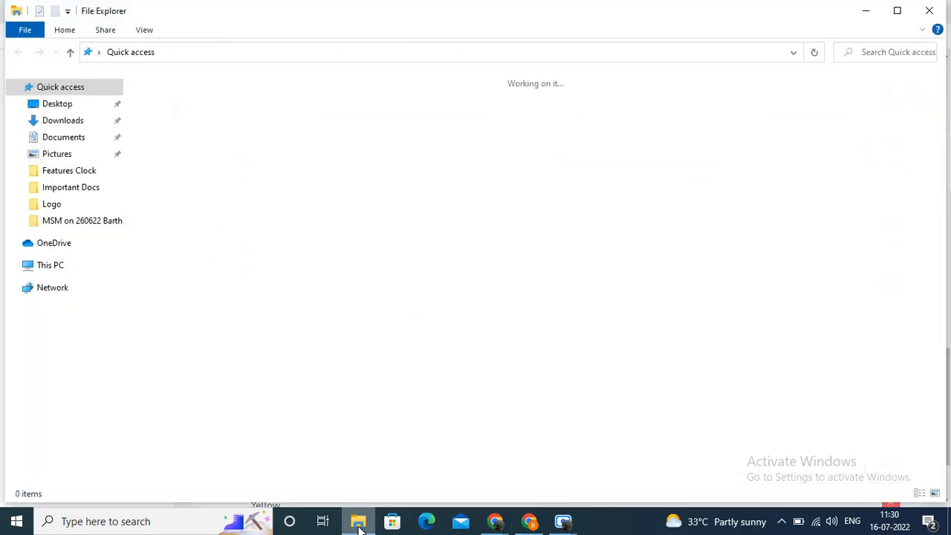
pyautogui.click(73, 176)
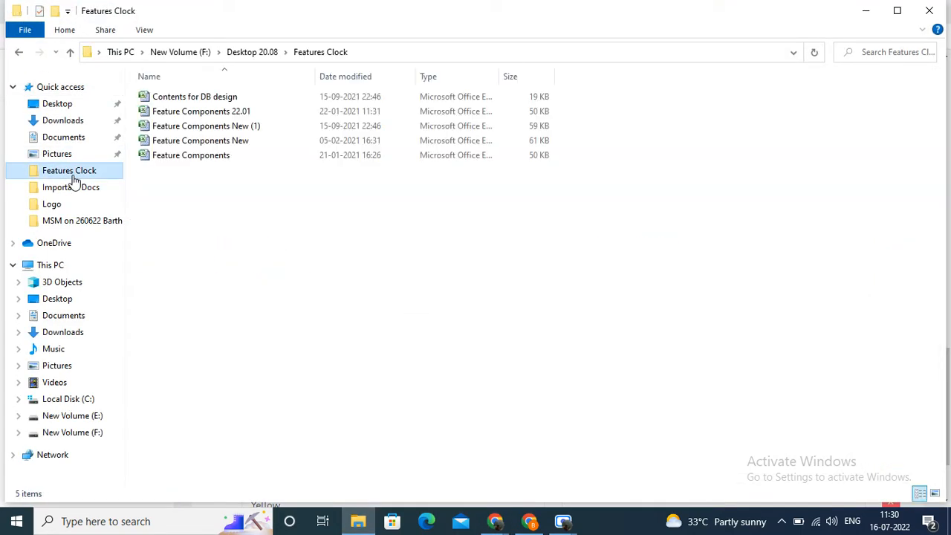
pyautogui.doubleClick(187, 127)
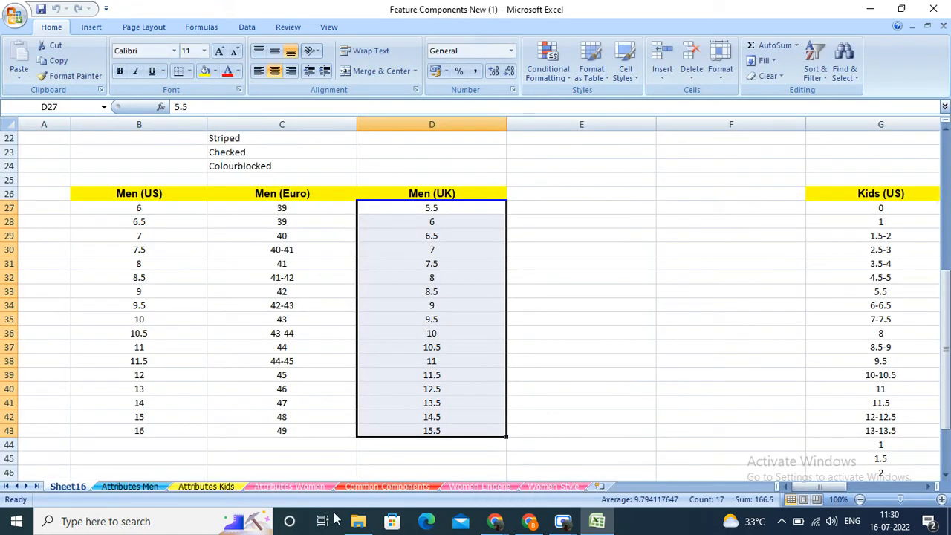
pyautogui.click(390, 486)
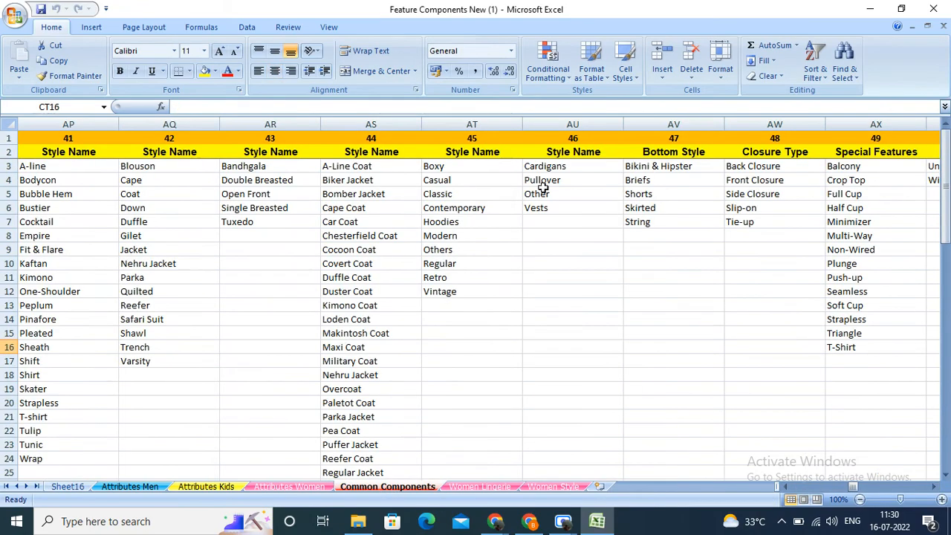
pyautogui.moveTo(849, 487); pyautogui.dragTo(796, 487)
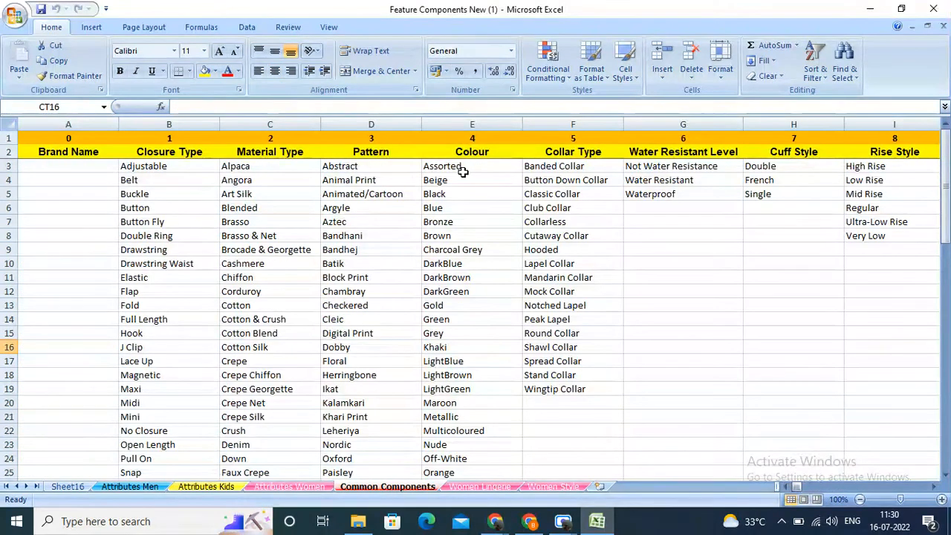
pyautogui.scroll(-4, 463, 171)
pyautogui.scroll(4, 463, 171)
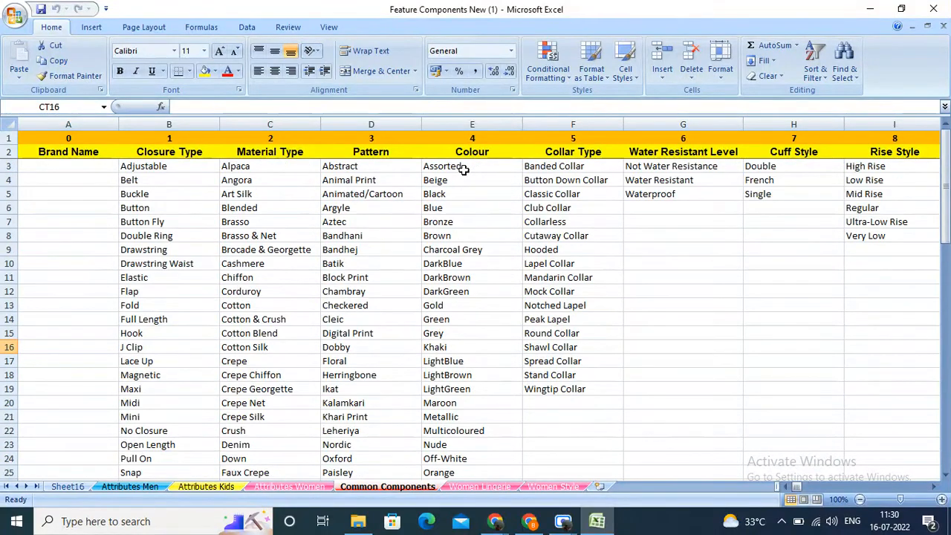
# Step: Switch back to the Clock admin in Chrome, try to save Colour (04) with an extra blank feature line, and return to the feature list
pyautogui.moveTo(497, 527)
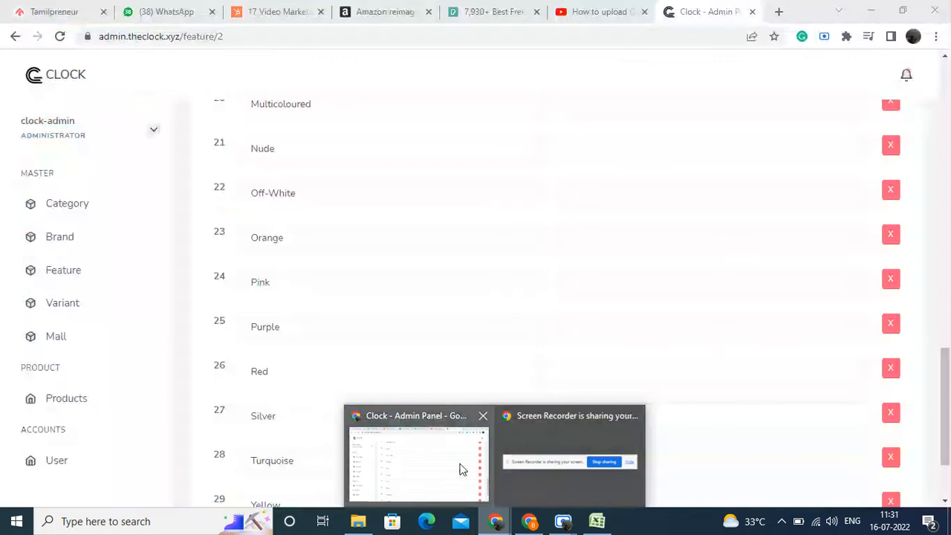
pyautogui.click(461, 465)
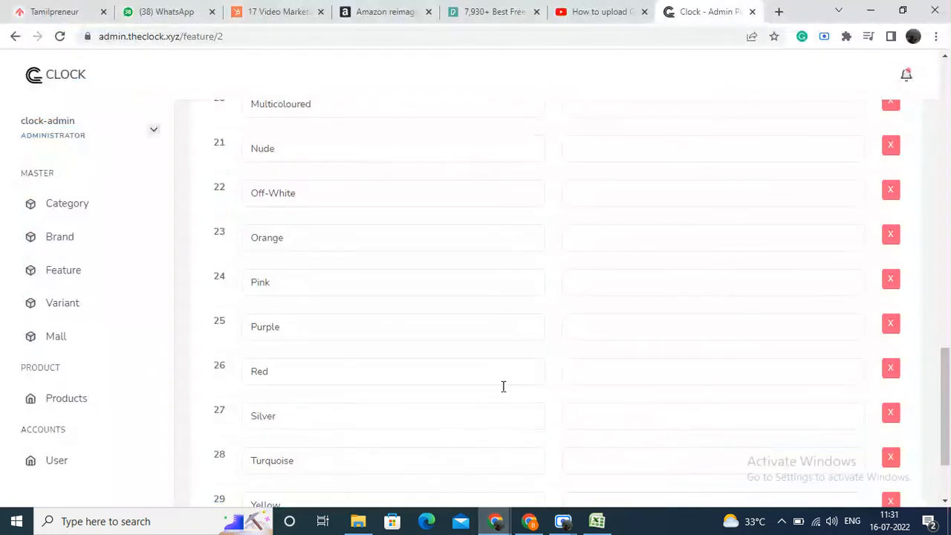
pyautogui.scroll(-2, 446, 148)
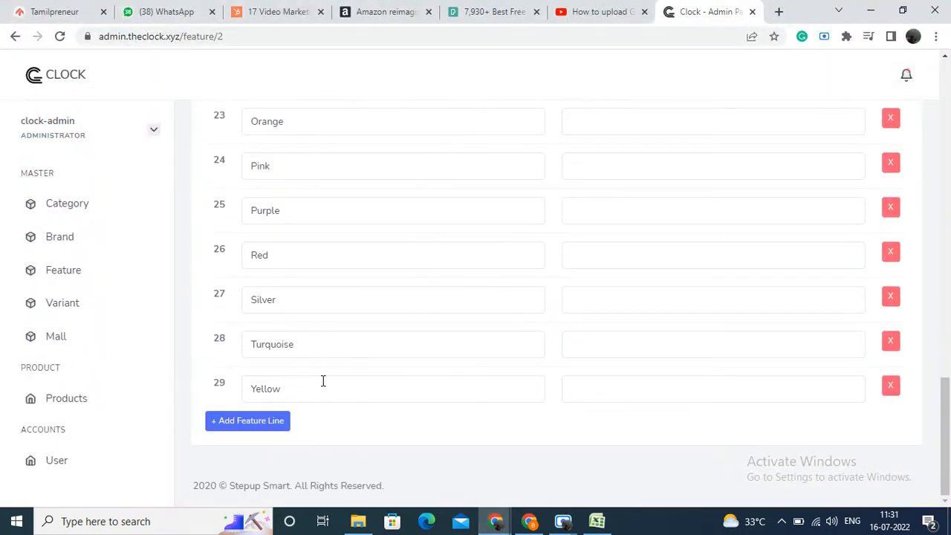
pyautogui.scroll(13, 324, 378)
pyautogui.scroll(-12, 329, 350)
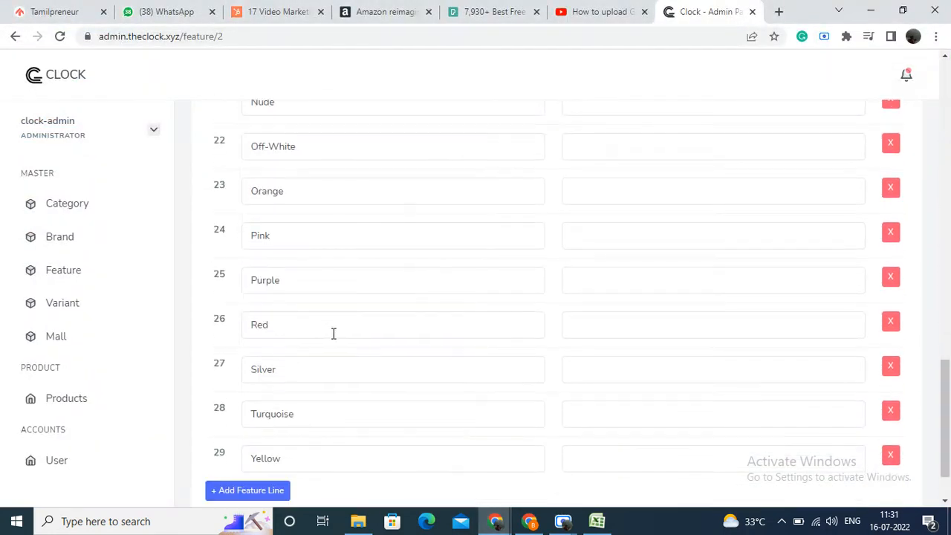
pyautogui.scroll(-2, 333, 334)
pyautogui.click(272, 422)
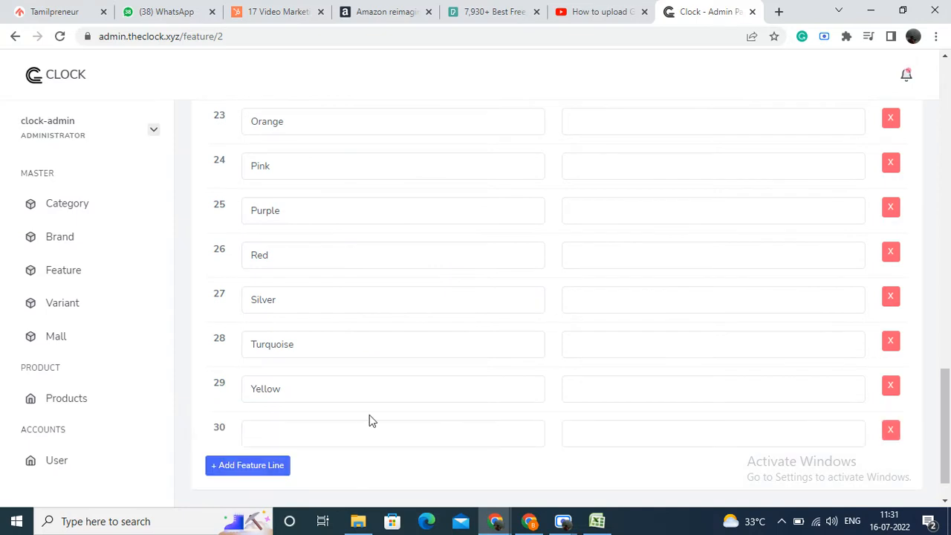
pyautogui.scroll(20, 371, 421)
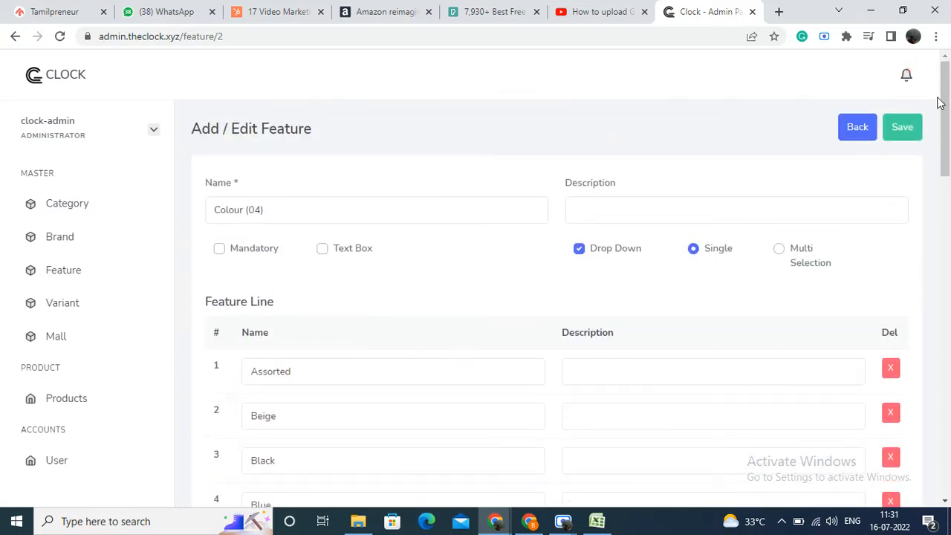
pyautogui.click(911, 129)
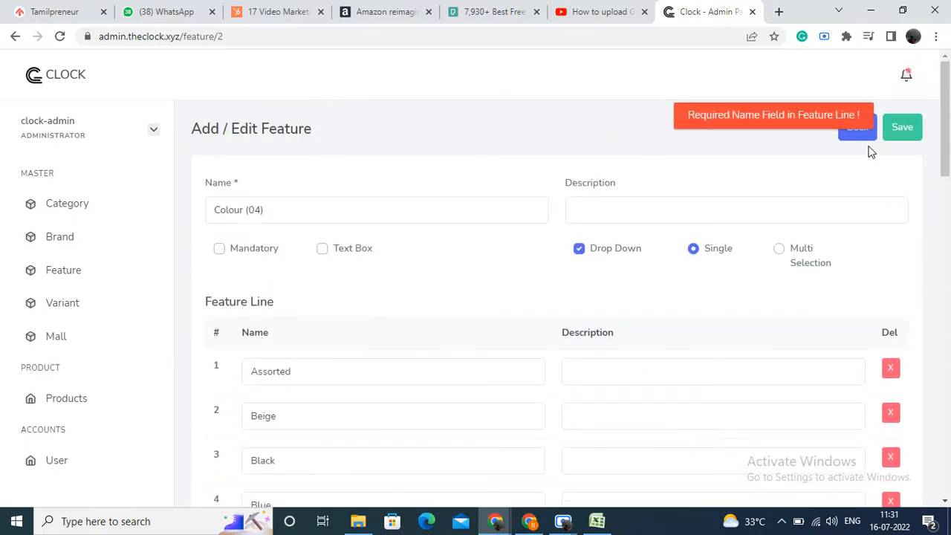
pyautogui.scroll(-5, 871, 151)
pyautogui.scroll(5, 870, 152)
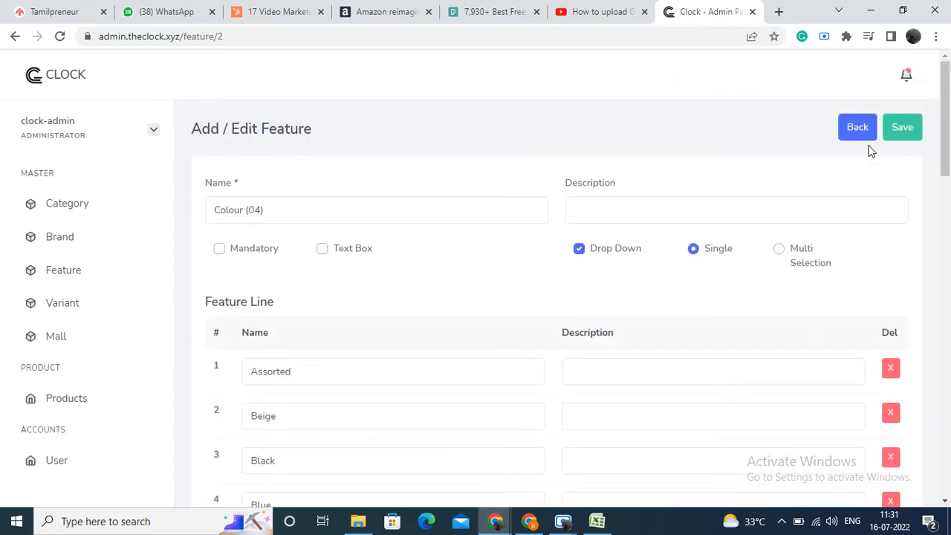
pyautogui.click(869, 140)
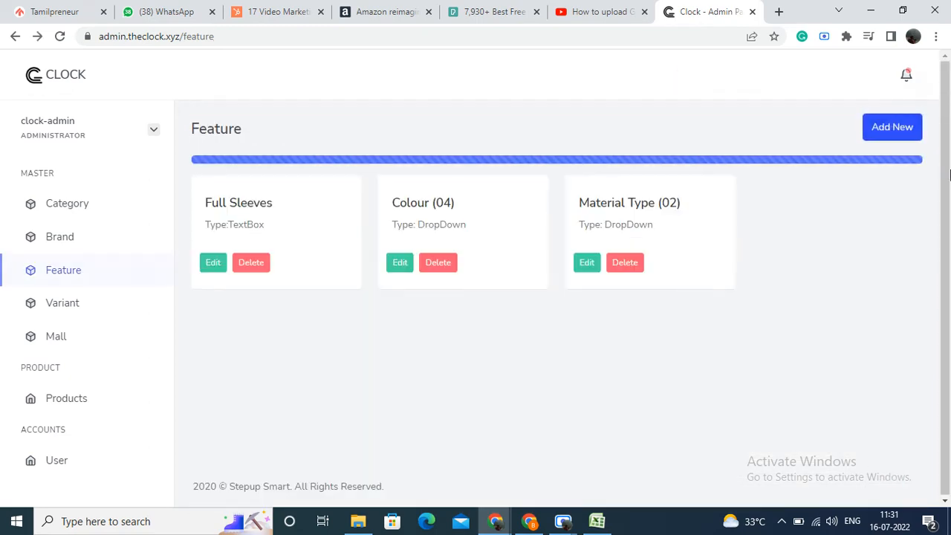
# Step: Start a new feature and name it Print Type
pyautogui.click(889, 132)
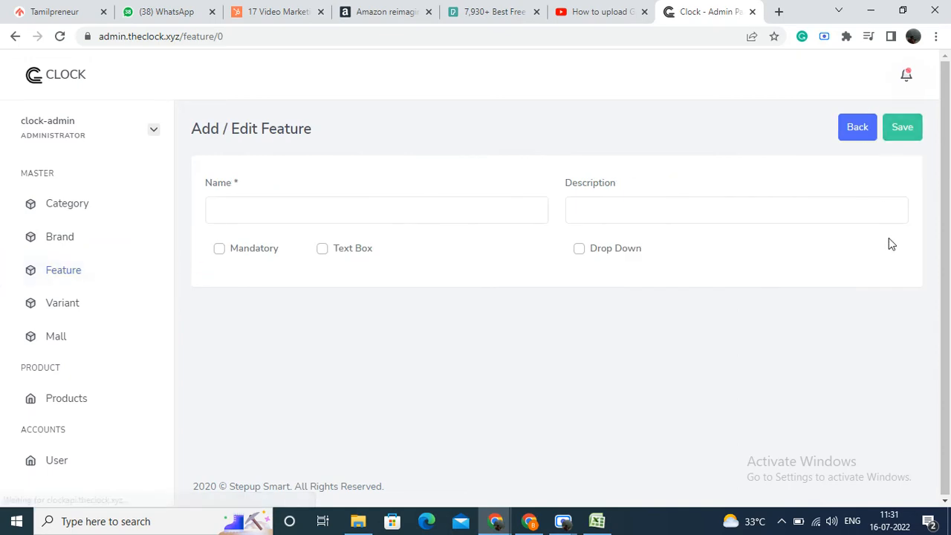
pyautogui.click(352, 212)
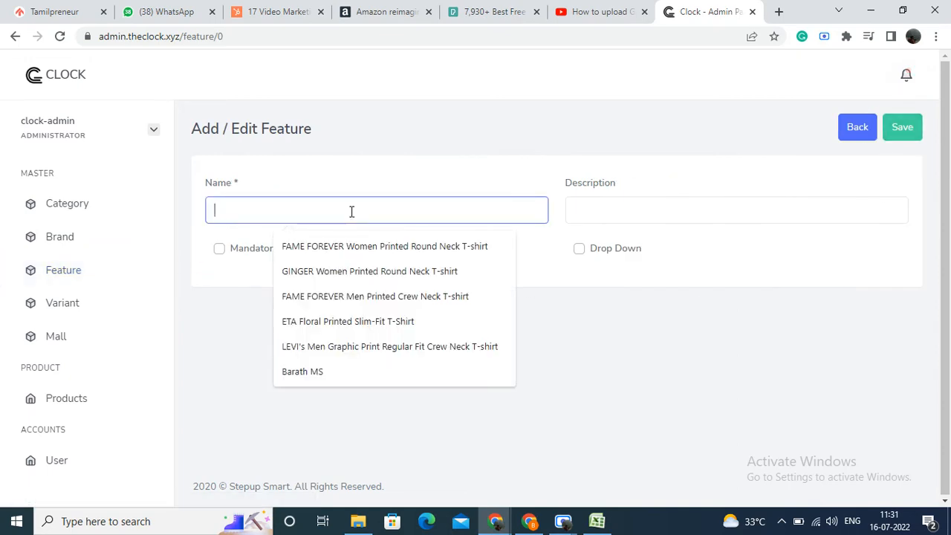
pyautogui.write('Print Type')
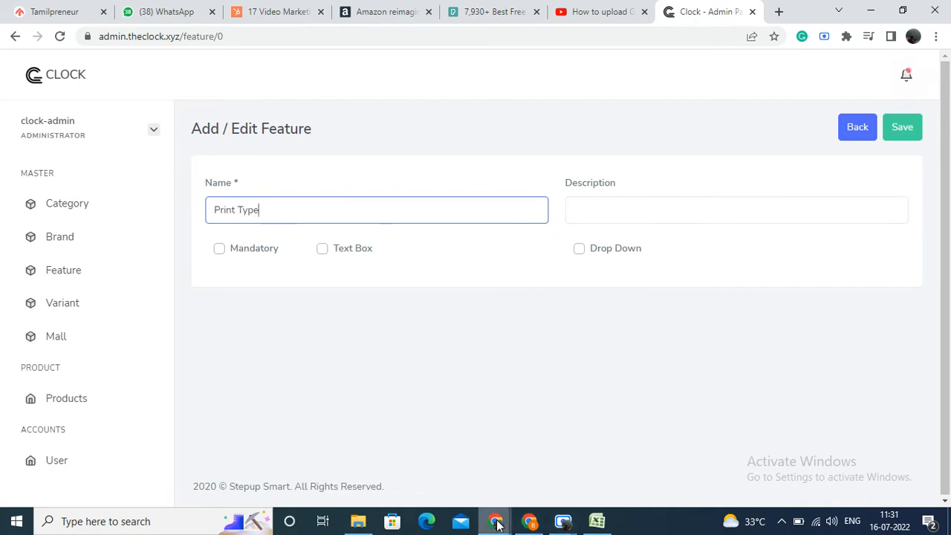
# Step: Switch to the Excel workbook and examine the Ethnic & Fusionwear attributes on the Attributes Women sheet
pyautogui.click(606, 526)
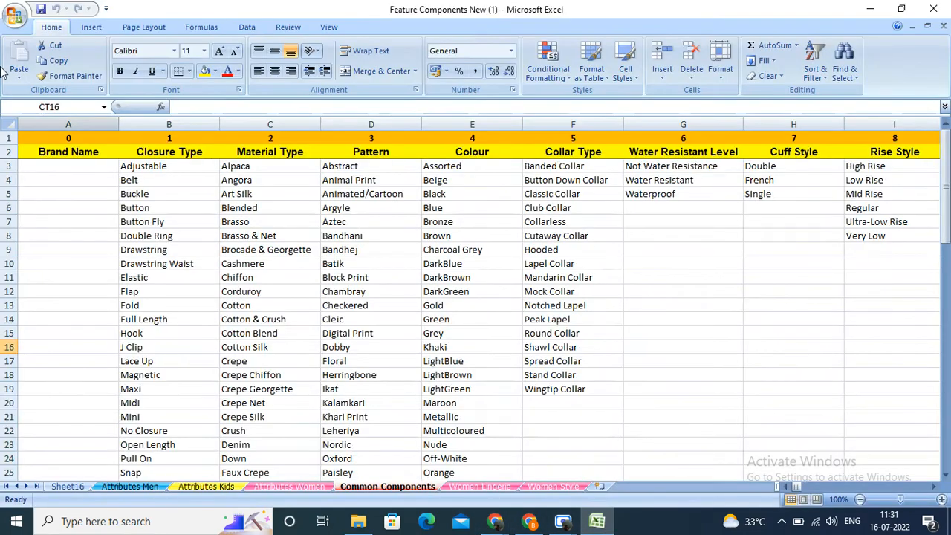
pyautogui.click(312, 489)
pyautogui.scroll(13, 381, 325)
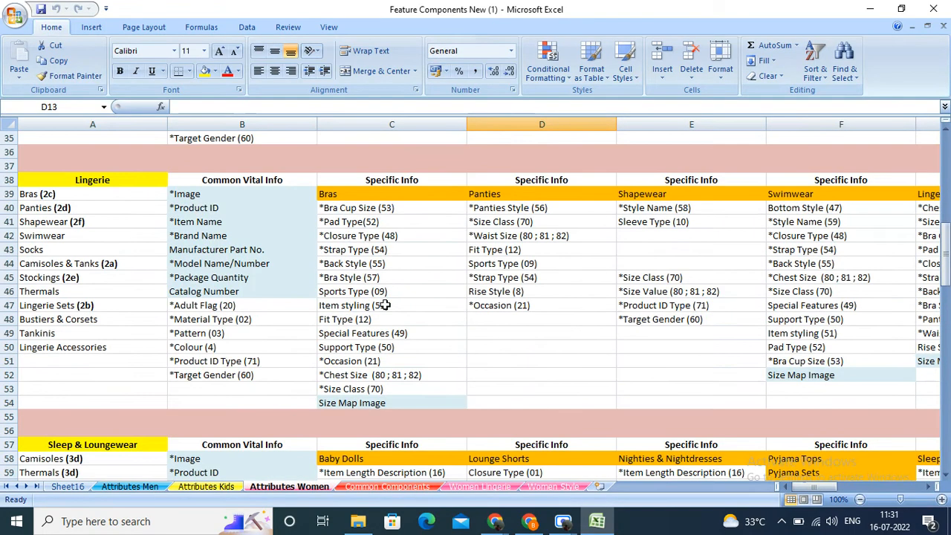
pyautogui.scroll(3, 384, 304)
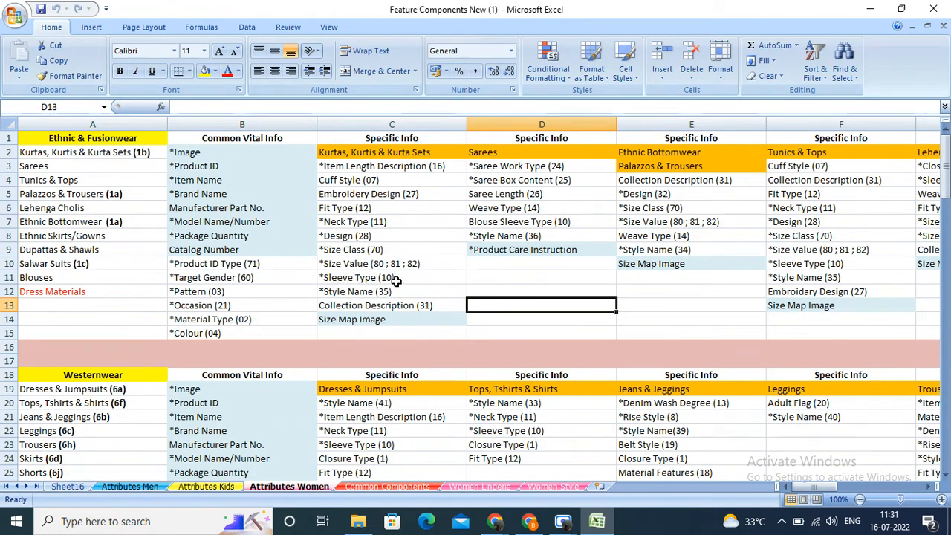
# Step: Look up the Sleeve Type options on the Common Components sheet, and return to the new feature form in Chrome
pyautogui.click(388, 486)
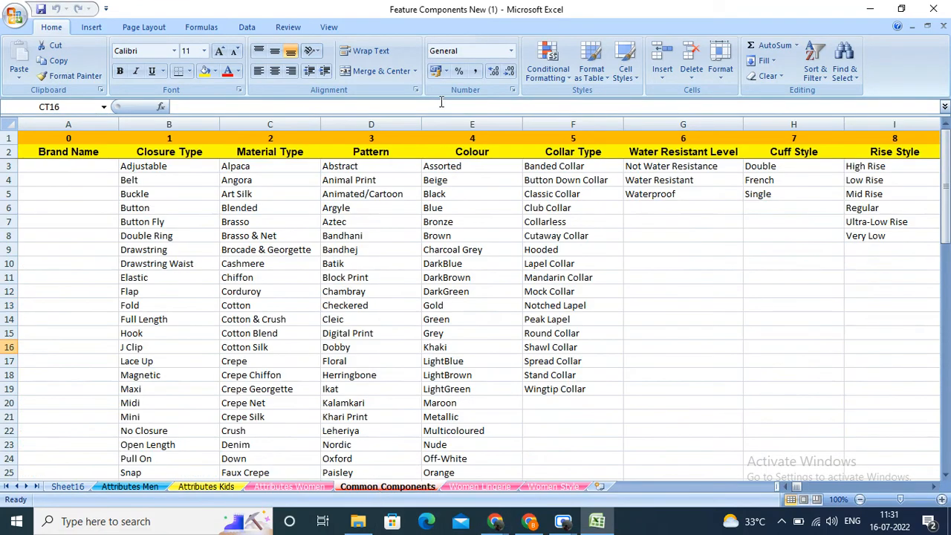
pyautogui.click(935, 490)
pyautogui.click(935, 490)
pyautogui.click(936, 491)
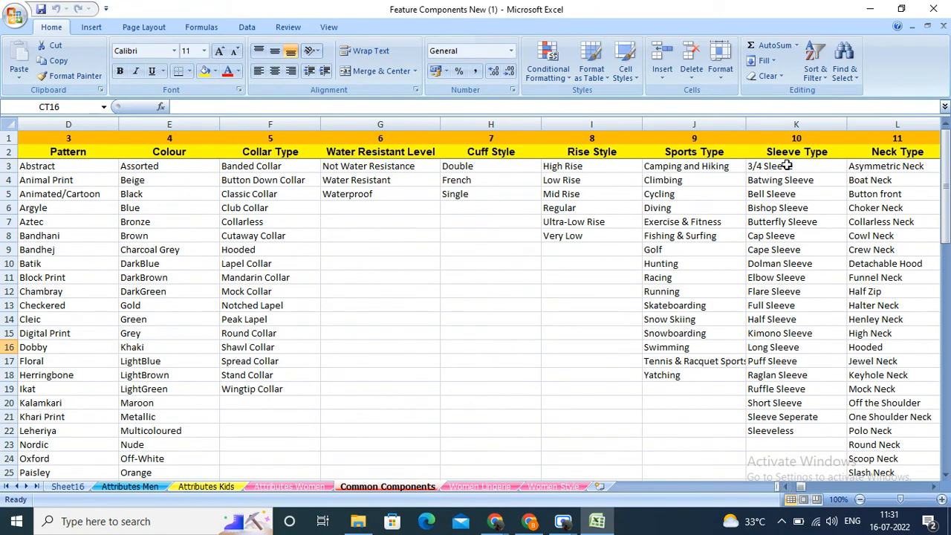
pyautogui.moveTo(786, 166); pyautogui.dragTo(789, 208)
pyautogui.click(592, 390)
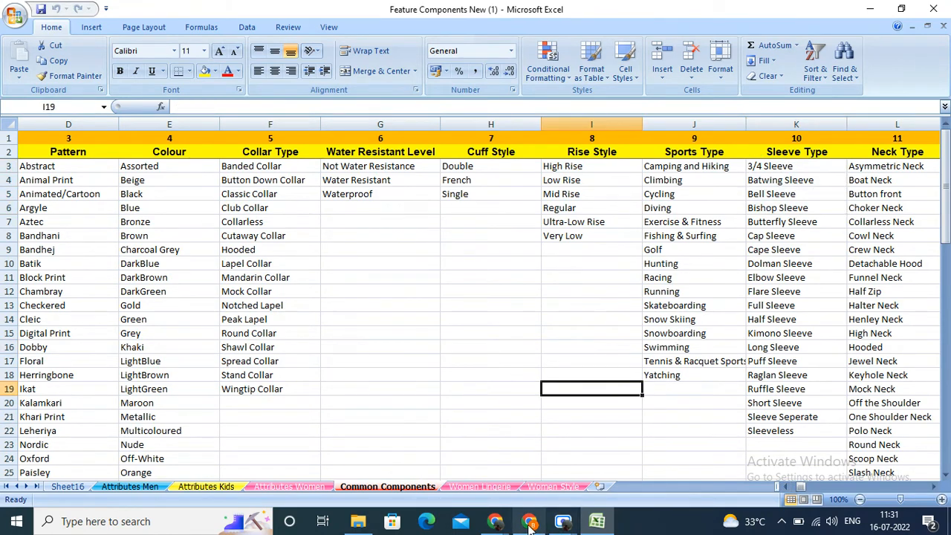
pyautogui.moveTo(500, 524)
pyautogui.click(416, 460)
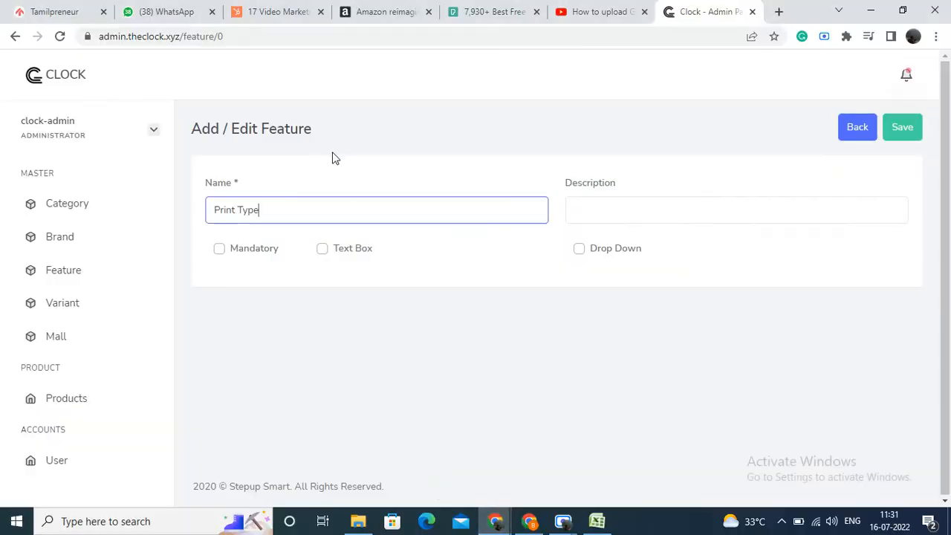
# Step: Rename the new feature Sleeve type and make it a mandatory drop-down with single selection
pyautogui.moveTo(252, 210); pyautogui.dragTo(202, 210)
pyautogui.write('S')
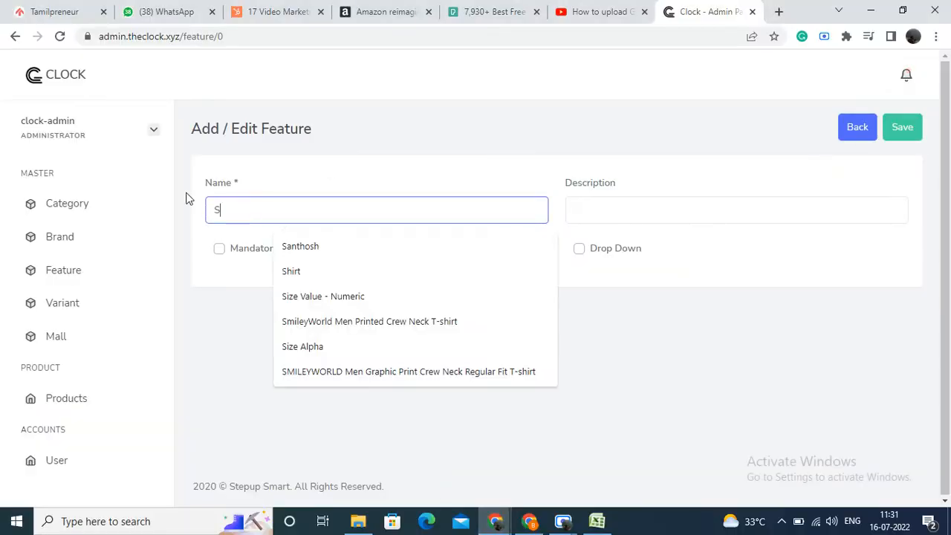
pyautogui.write('leeve ')
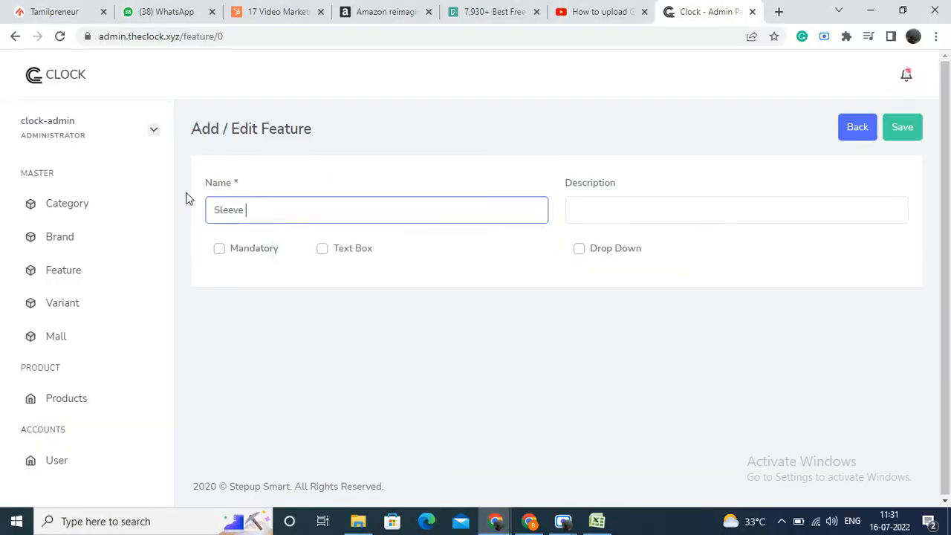
pyautogui.write('type')
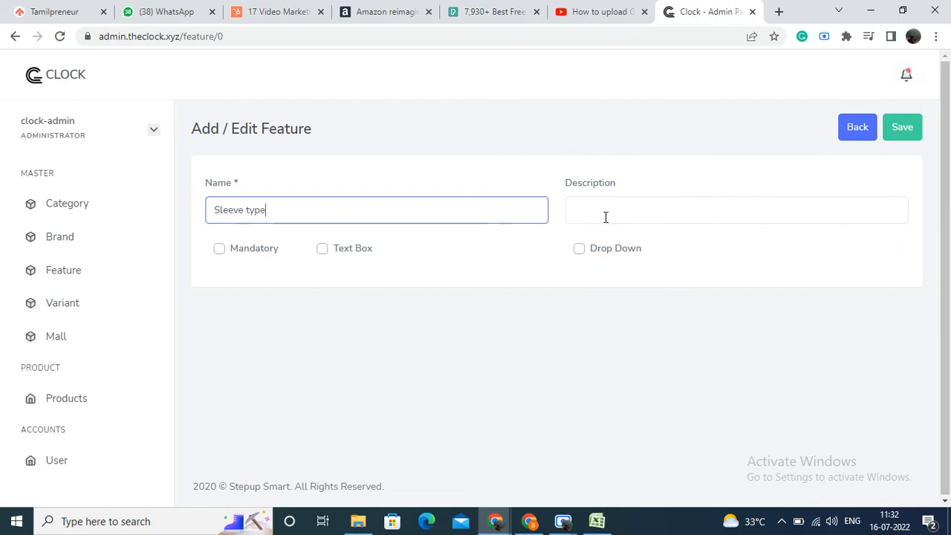
pyautogui.click(217, 258)
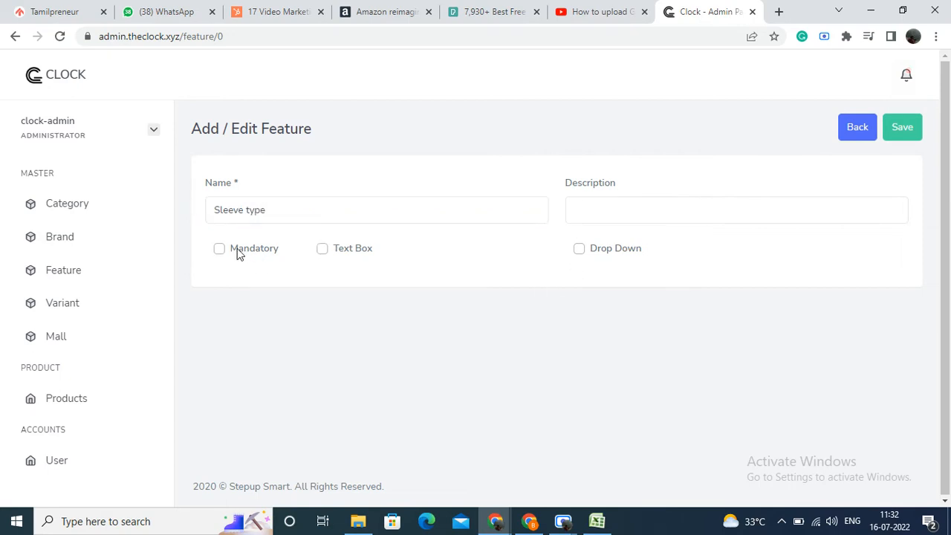
pyautogui.click(220, 256)
pyautogui.click(578, 250)
# Step: Enter Half and 3/4 as the first two feature lines of Sleeve type
pyautogui.click(359, 376)
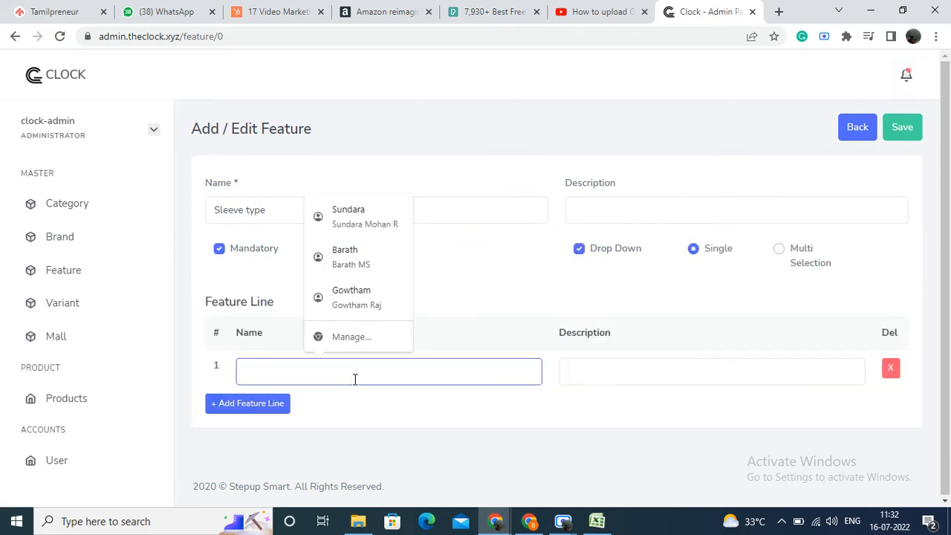
pyautogui.write('Half')
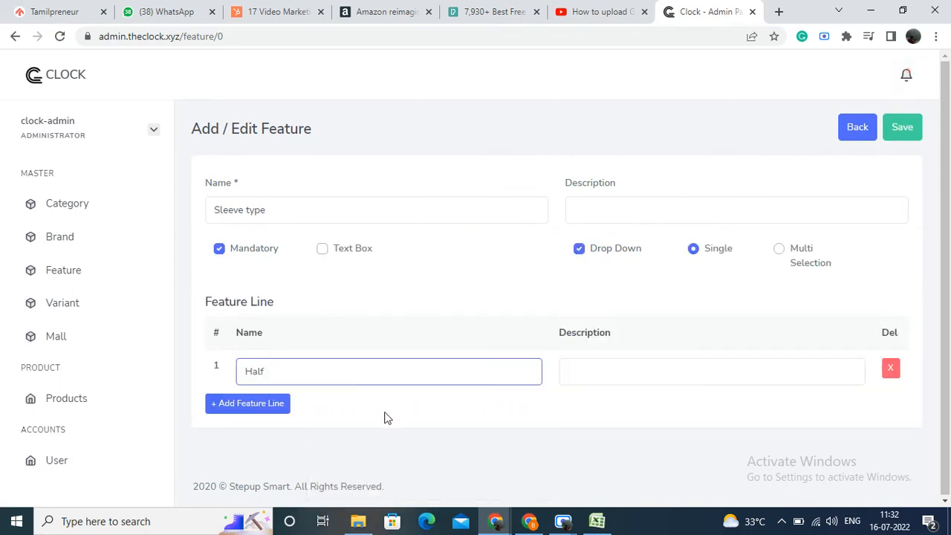
pyautogui.click(276, 403)
pyautogui.click(281, 427)
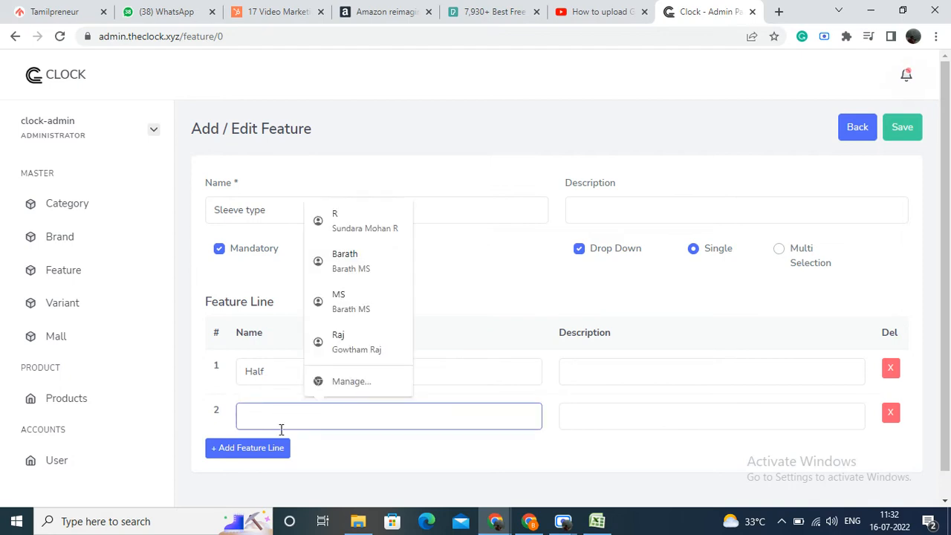
pyautogui.write('#/4')
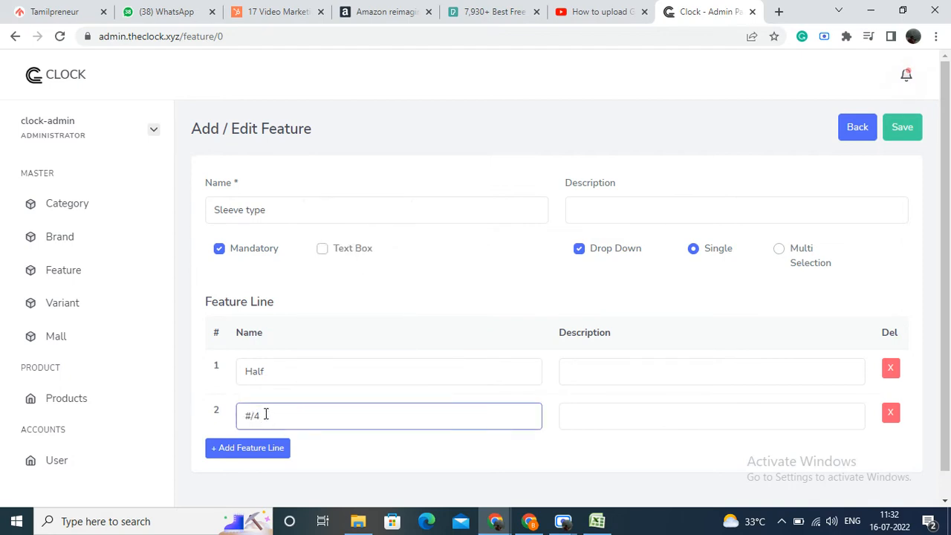
pyautogui.press('BackSpace')
pyautogui.press('BackSpace')
pyautogui.press('BackSpace')
# Step: Add a third feature line named Full to Sleeve type
pyautogui.click(258, 452)
pyautogui.click(265, 456)
pyautogui.write('Fil')
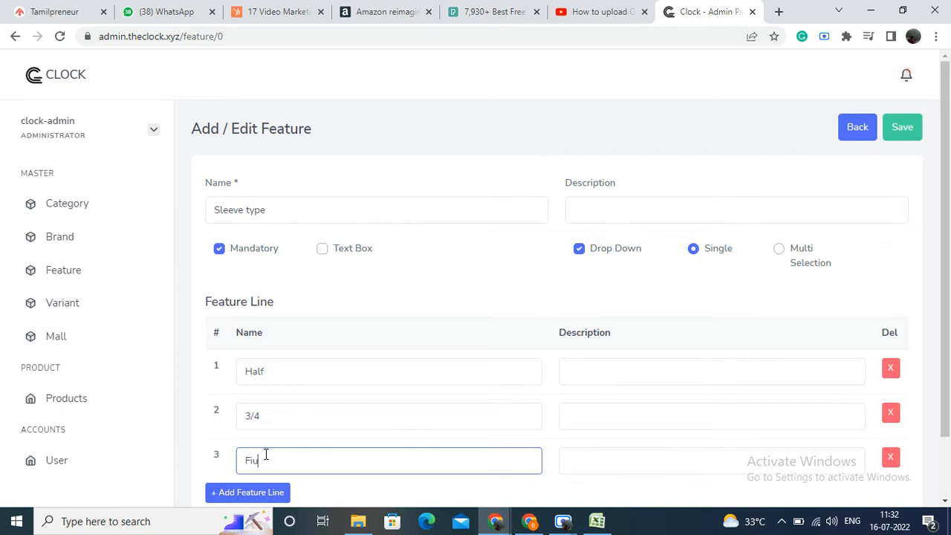
pyautogui.press('BackSpace')
pyautogui.press('BackSpace')
pyautogui.write('u')
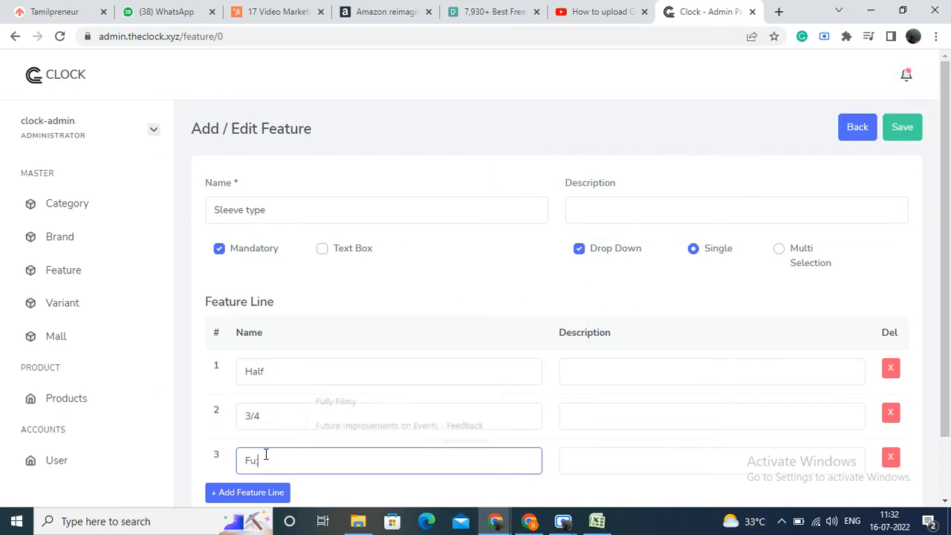
pyautogui.write('ll')
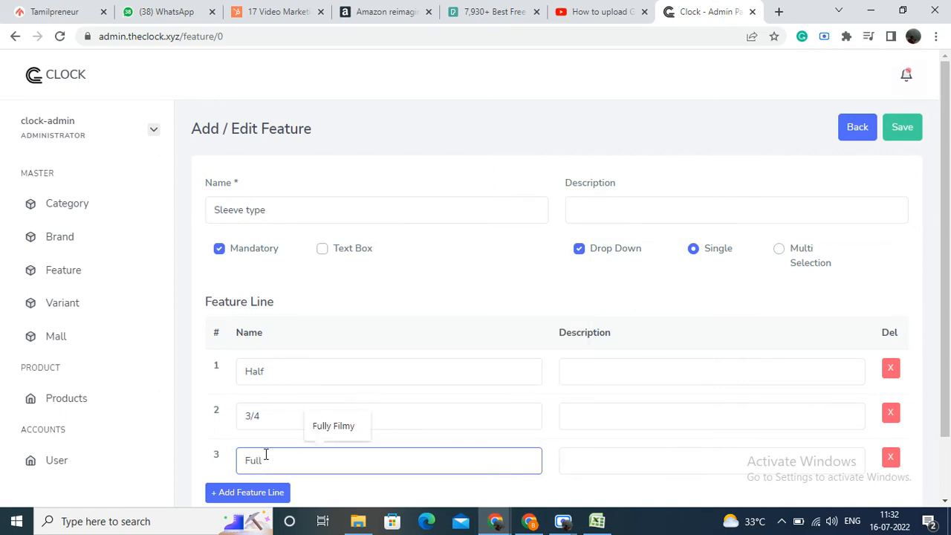
# Step: Add No Sleeve as the fourth feature line and save the Sleeve type feature
pyautogui.scroll(-2, 267, 446)
pyautogui.click(270, 425)
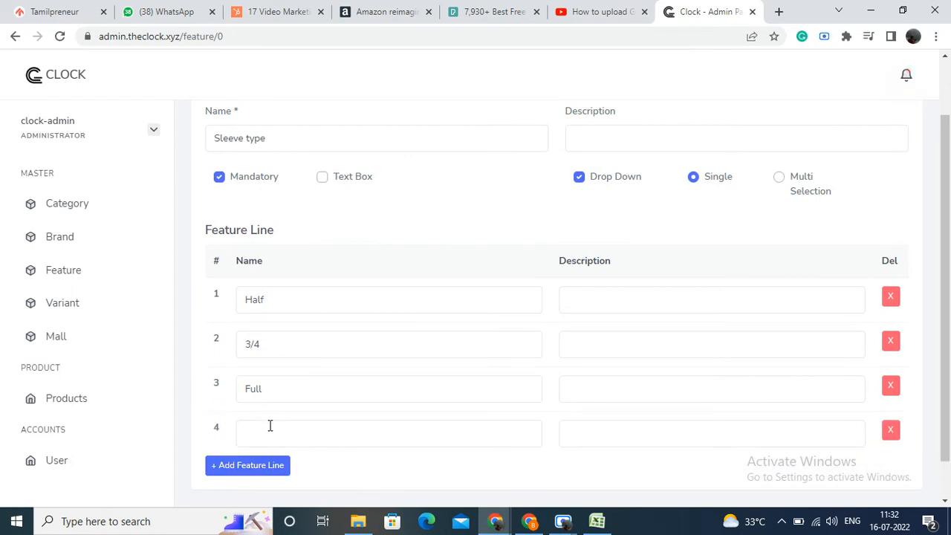
pyautogui.click(324, 442)
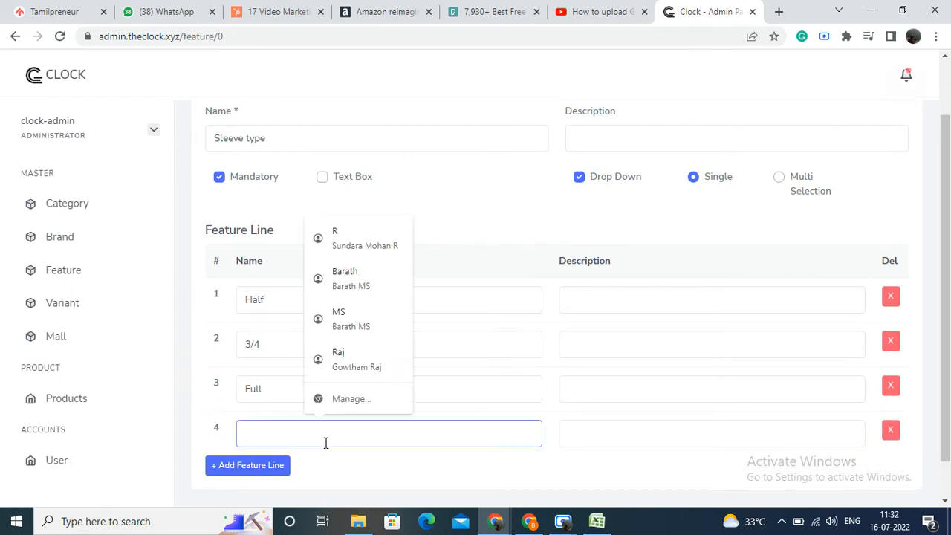
pyautogui.write('No Sleeve')
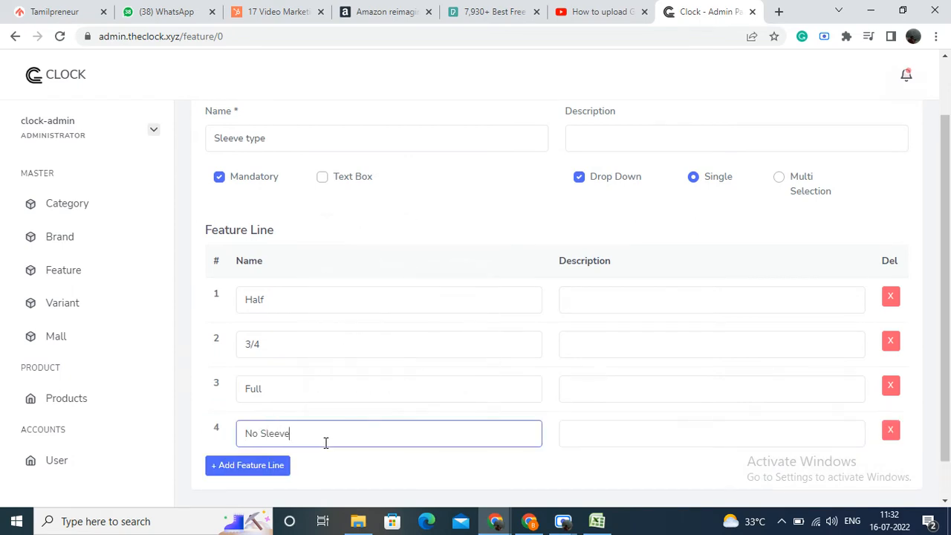
pyautogui.scroll(-1, 419, 390)
pyautogui.scroll(3, 421, 388)
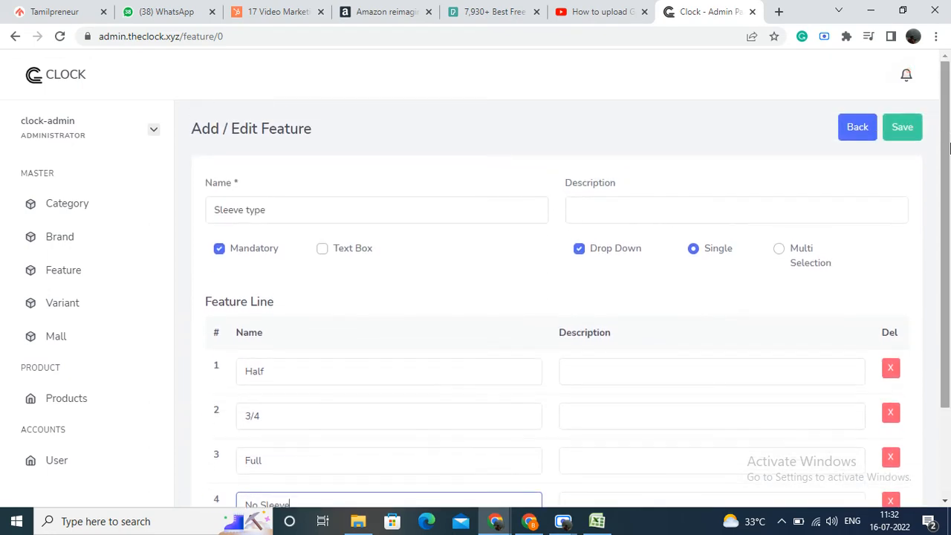
pyautogui.click(901, 130)
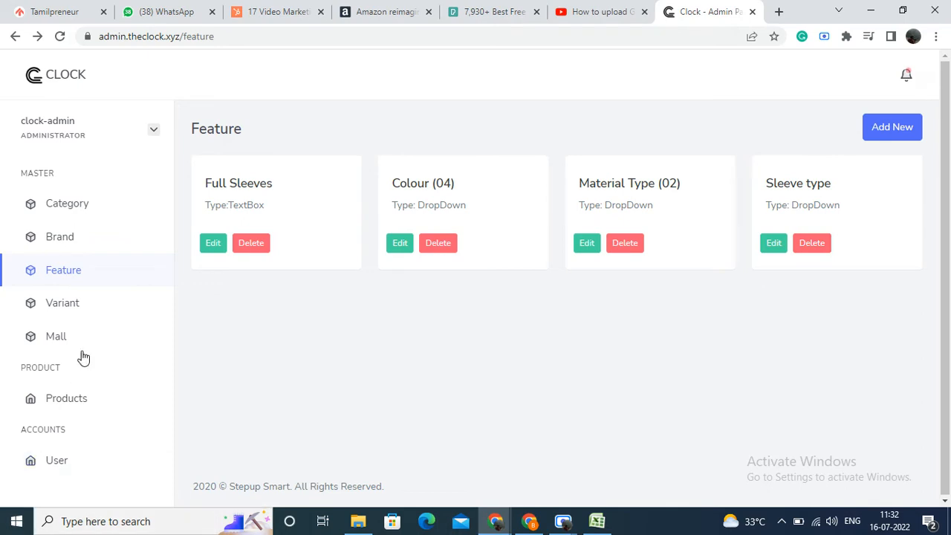
# Step: Review the variation lines of the existing Color and Size variants, returning to the variant list
pyautogui.click(82, 315)
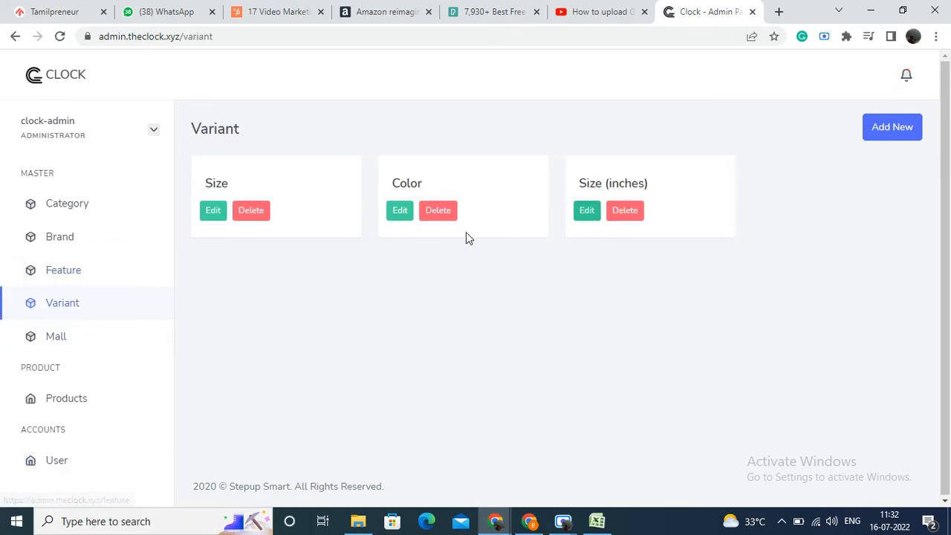
pyautogui.click(405, 212)
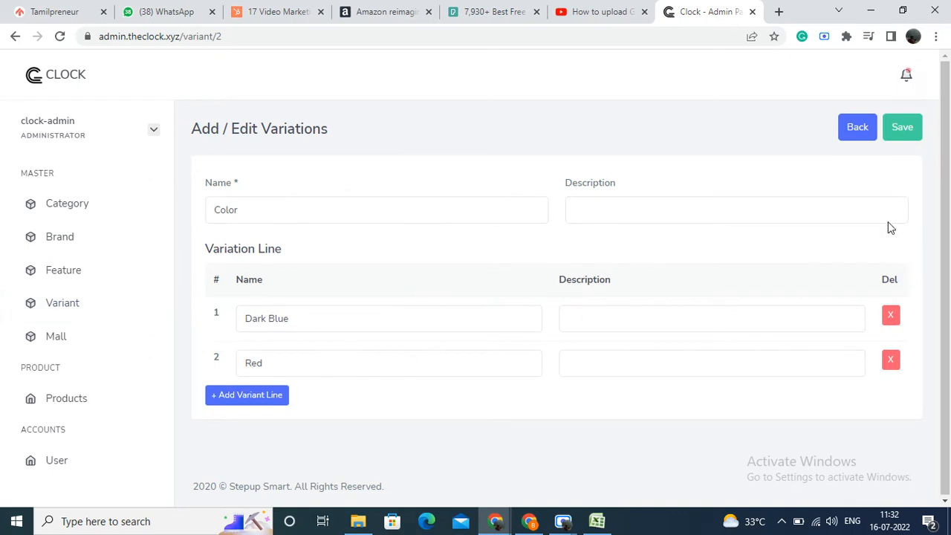
pyautogui.click(866, 131)
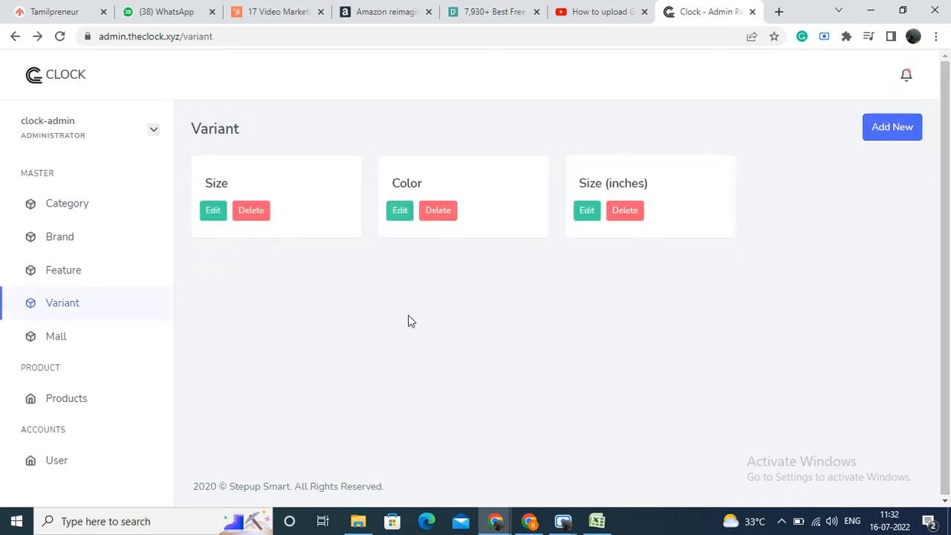
pyautogui.click(214, 215)
pyautogui.scroll(-2, 333, 346)
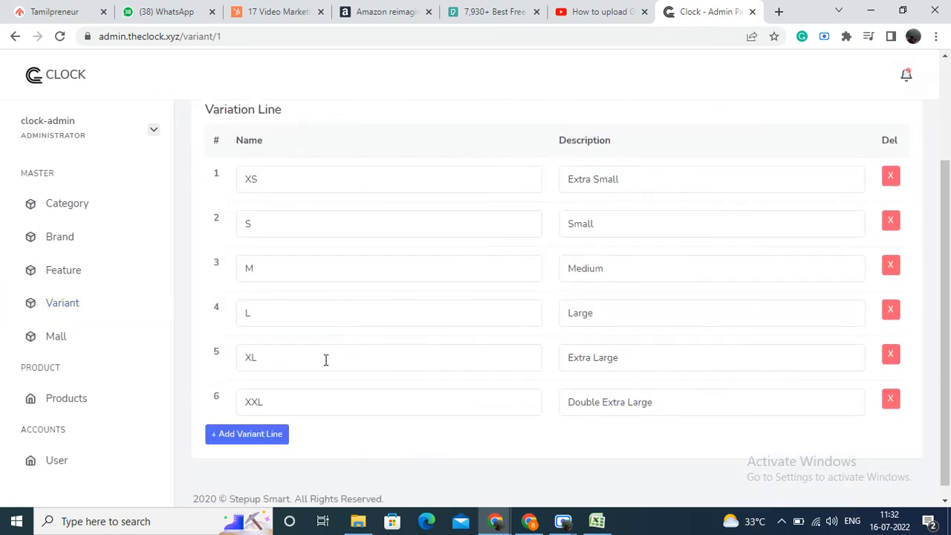
pyautogui.scroll(2, 324, 359)
pyautogui.click(858, 127)
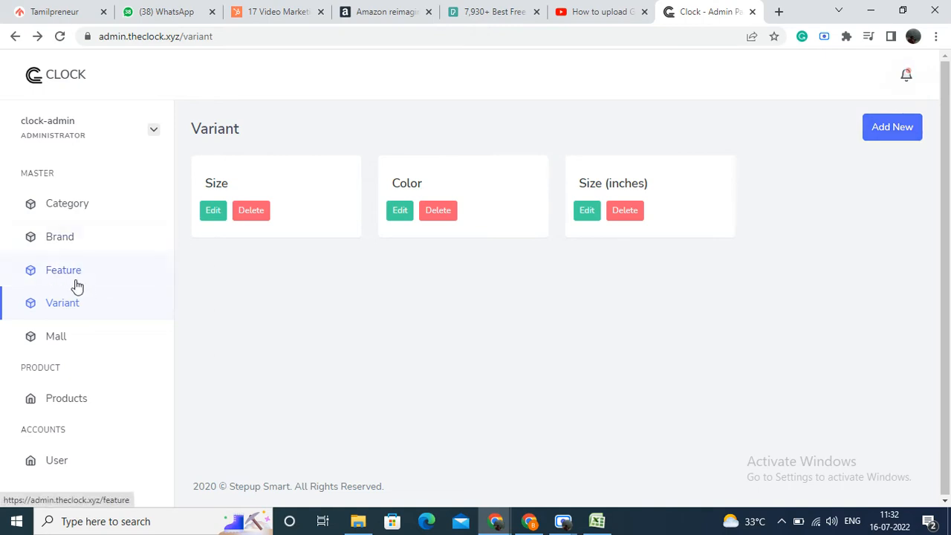
# Step: Start a new variant and name it Size - Test
pyautogui.click(876, 130)
pyautogui.click(316, 330)
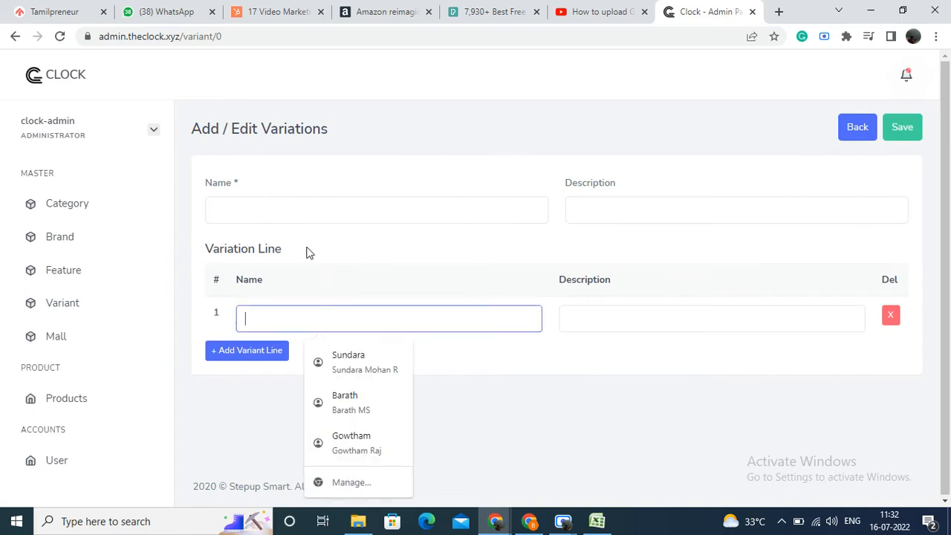
pyautogui.click(292, 216)
pyautogui.write('S')
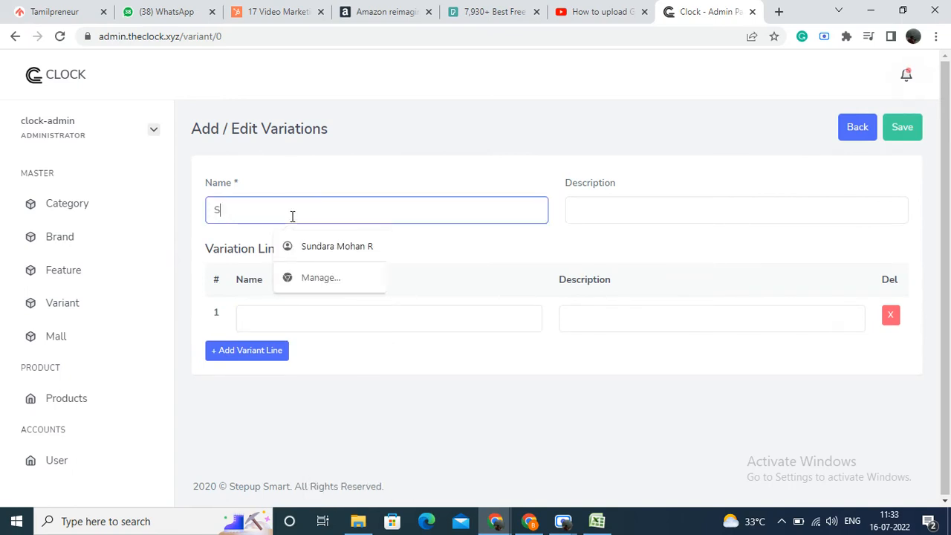
pyautogui.write('ize - Test')
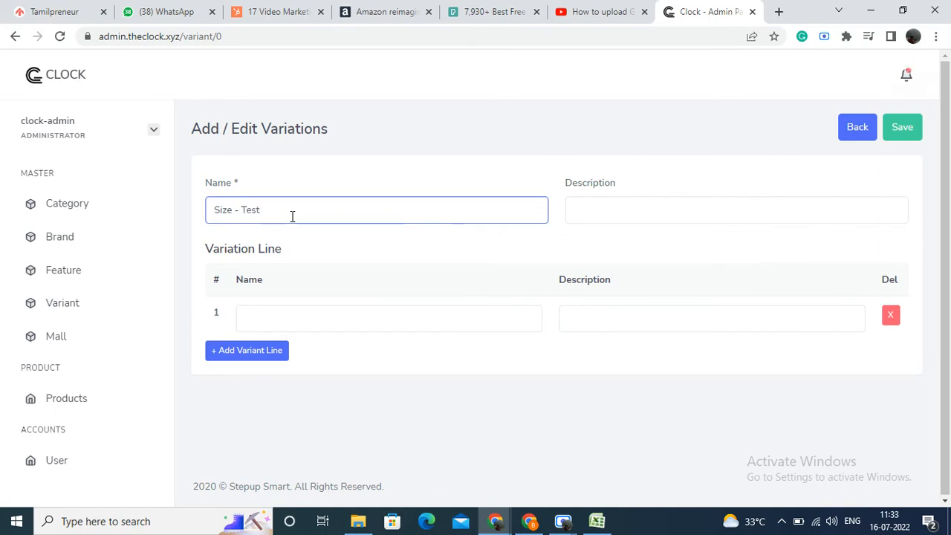
# Step: Enter S, M and L as the variation lines of Size - Test and save the variant
pyautogui.click(312, 317)
pyautogui.write('S')
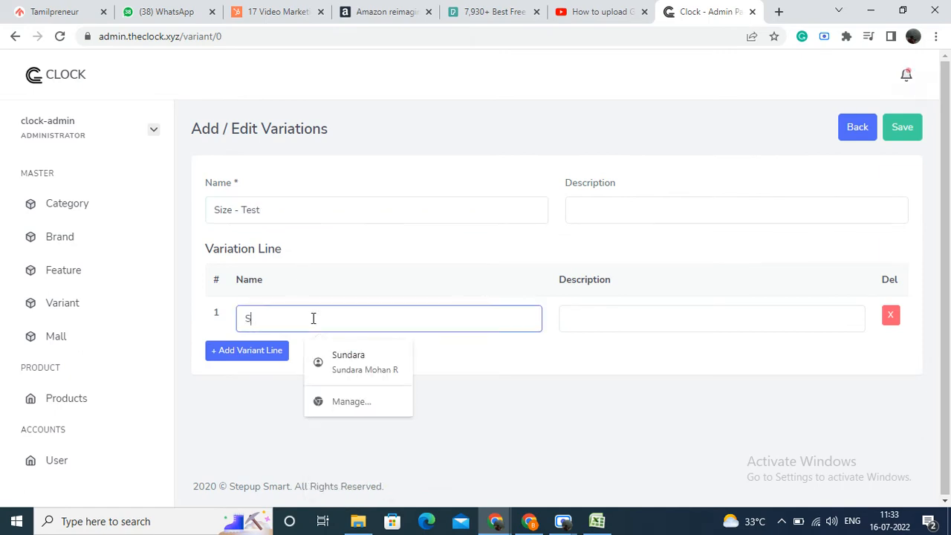
pyautogui.click(276, 347)
pyautogui.click(279, 365)
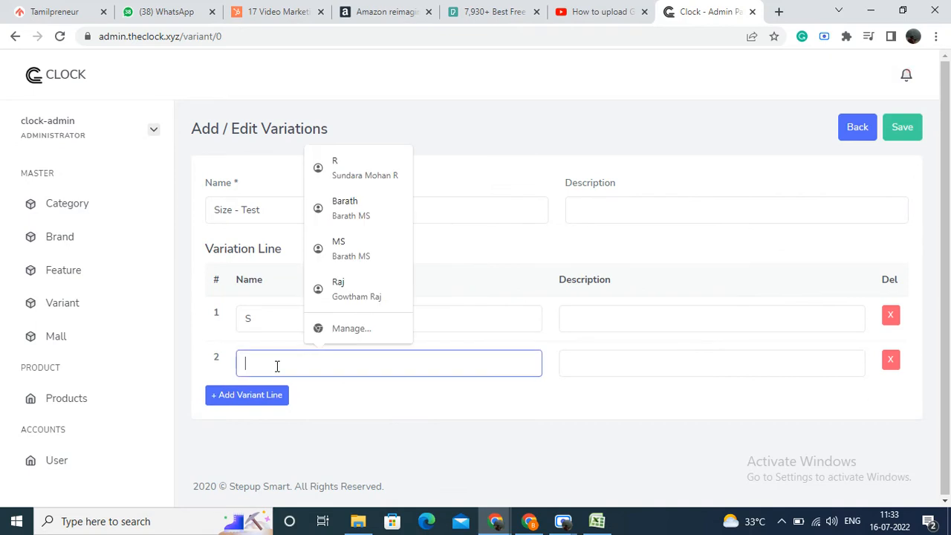
pyautogui.write('M')
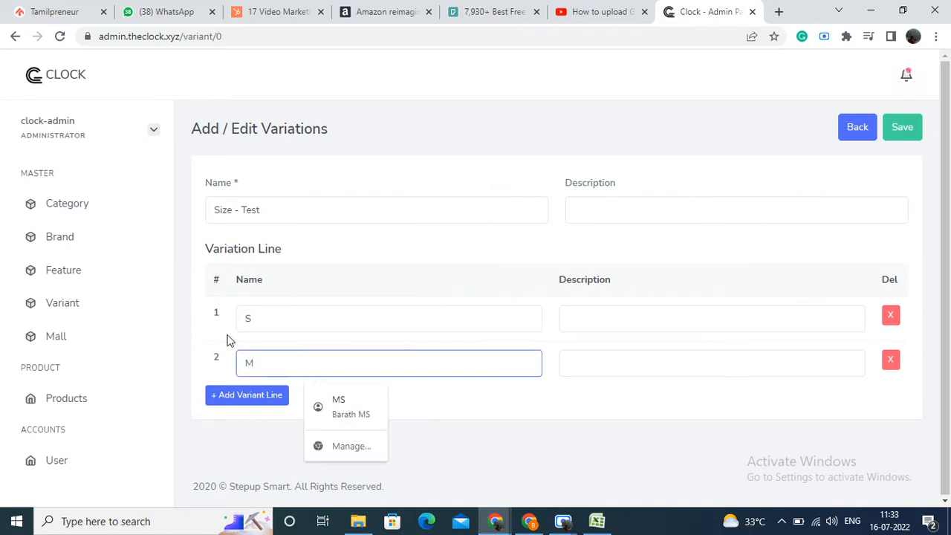
pyautogui.click(224, 401)
pyautogui.click(277, 413)
pyautogui.write('L')
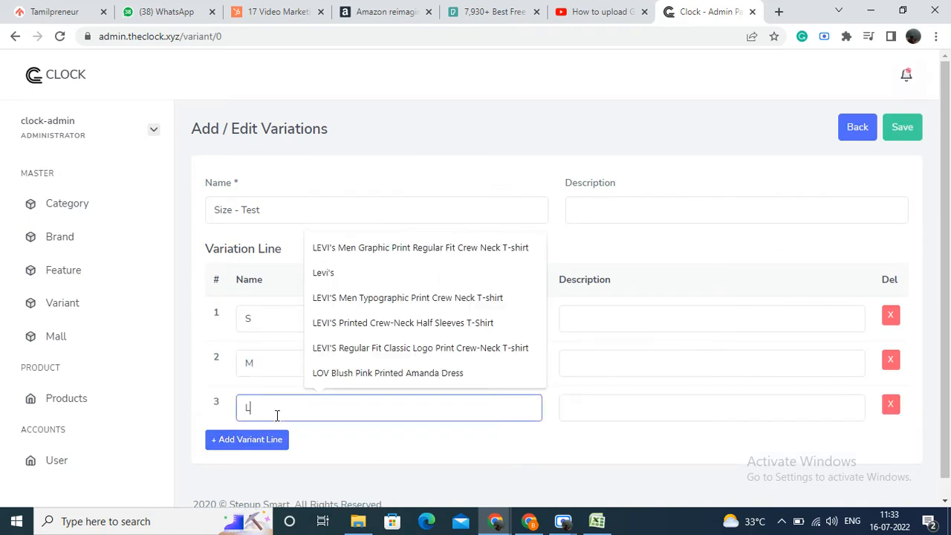
pyautogui.click(902, 127)
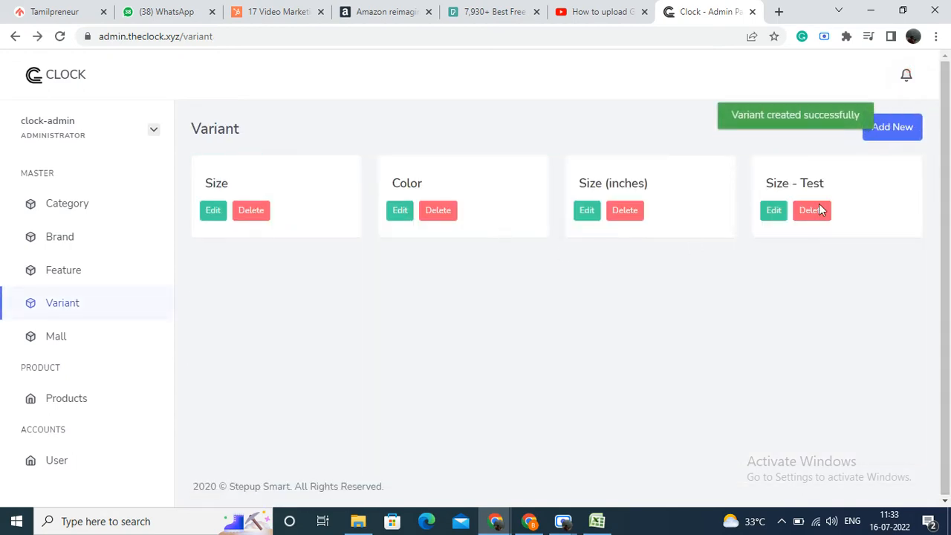
# Step: Start a new variant and name it Colour
pyautogui.click(892, 127)
pyautogui.click(350, 216)
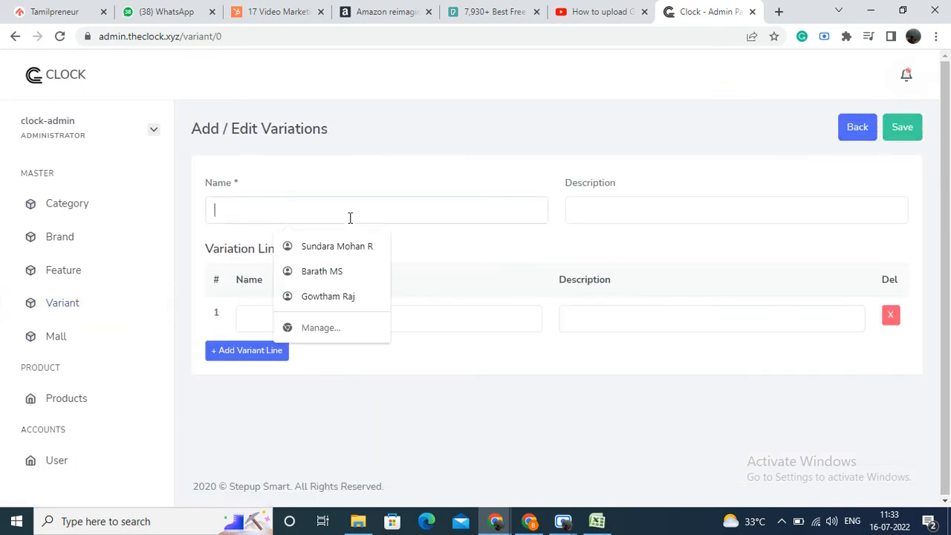
pyautogui.write('Xolo')
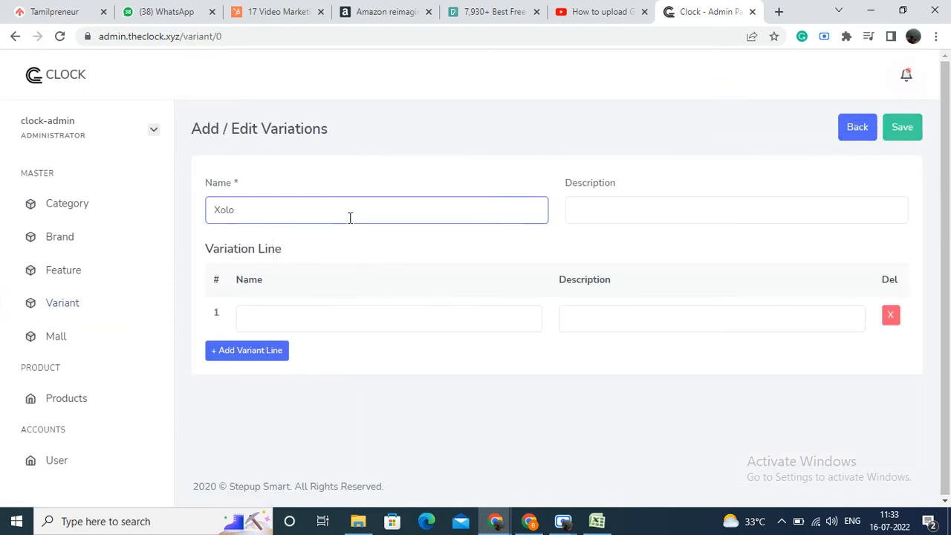
pyautogui.press('BackSpace')
pyautogui.press('BackSpace')
pyautogui.press('BackSpace')
pyautogui.write('Colour')
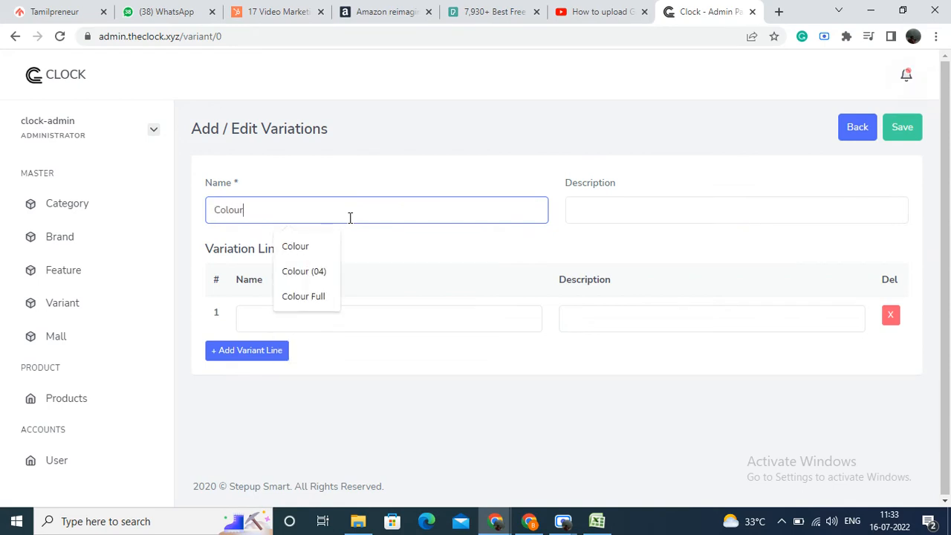
# Step: Enter Red and Blue as the variation lines of Colour and save the variant
pyautogui.click(353, 319)
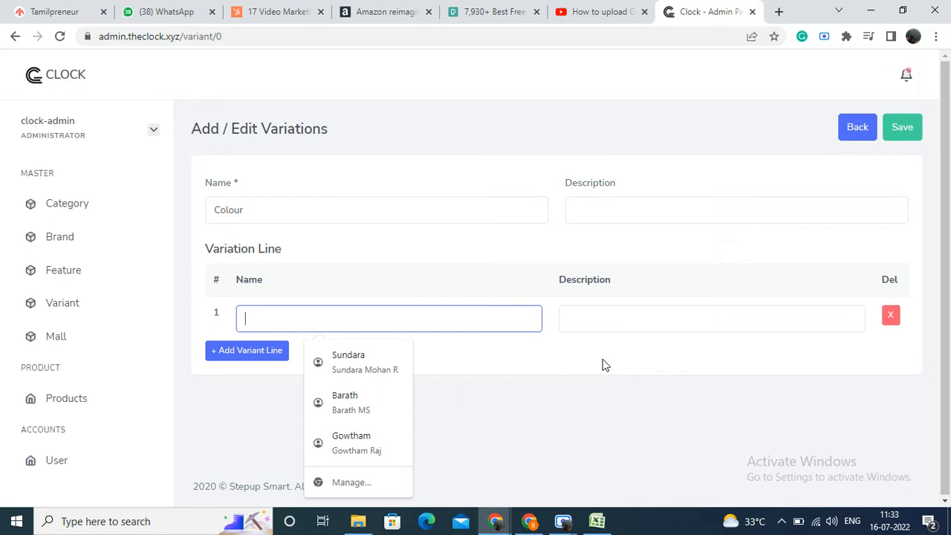
pyautogui.write('Red')
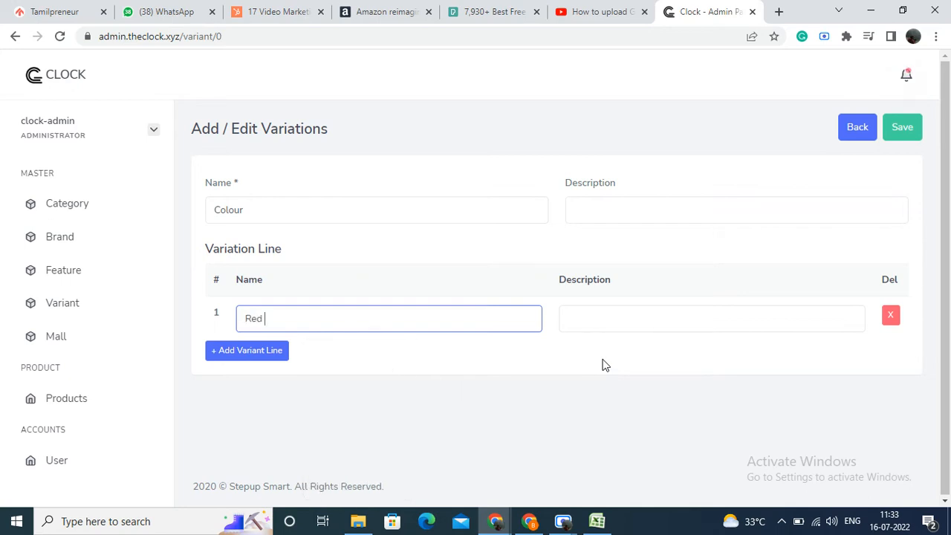
pyautogui.click(245, 351)
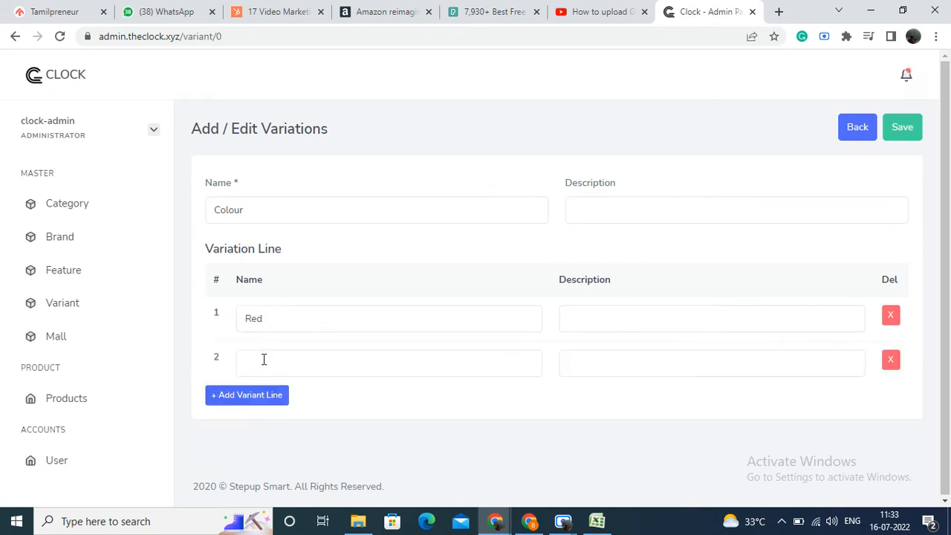
pyautogui.click(264, 360)
pyautogui.write('Blue')
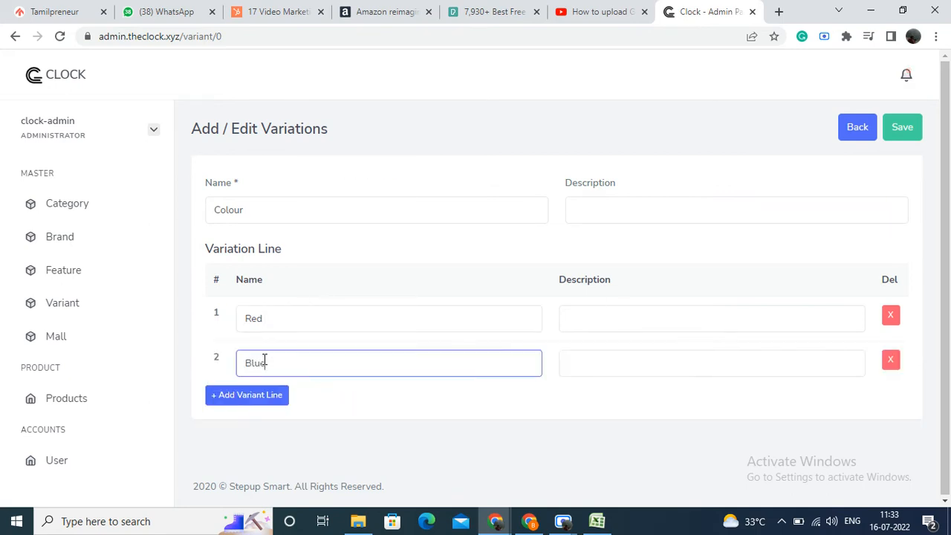
pyautogui.click(913, 129)
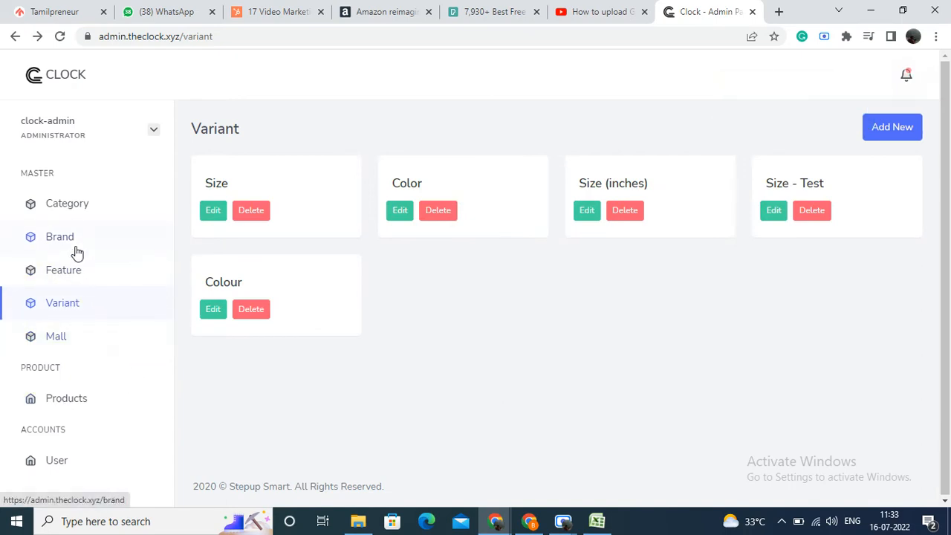
# Step: Open the kurti subcategory under Women - Test and Ethnic in the category master
pyautogui.click(80, 208)
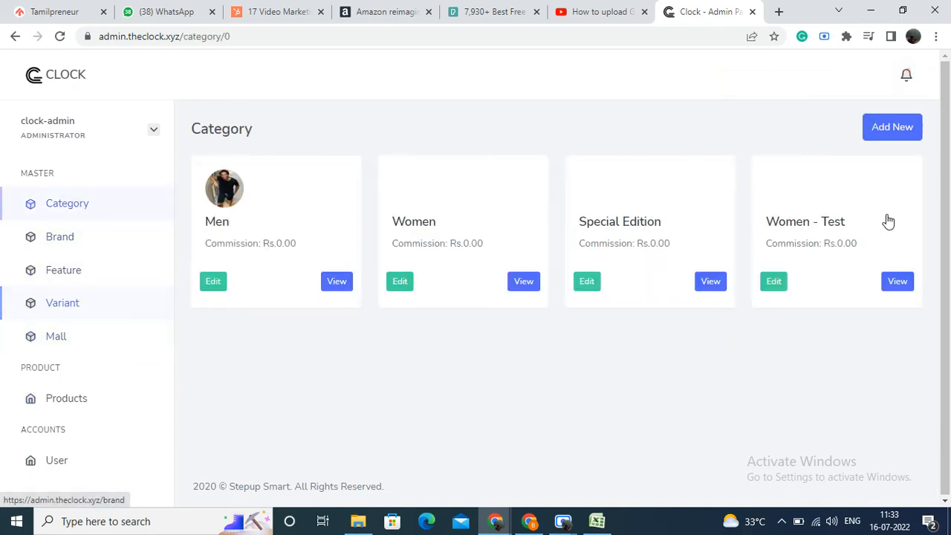
pyautogui.click(894, 282)
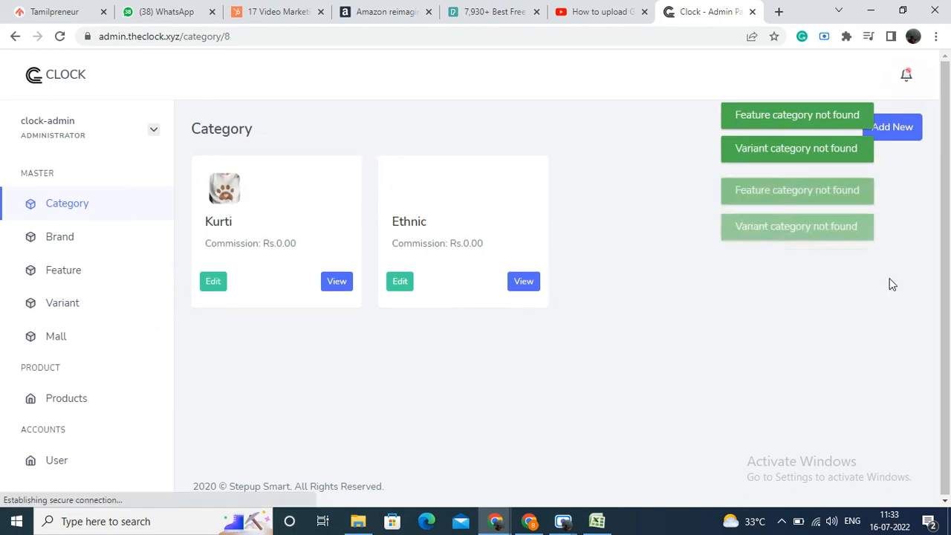
pyautogui.click(521, 284)
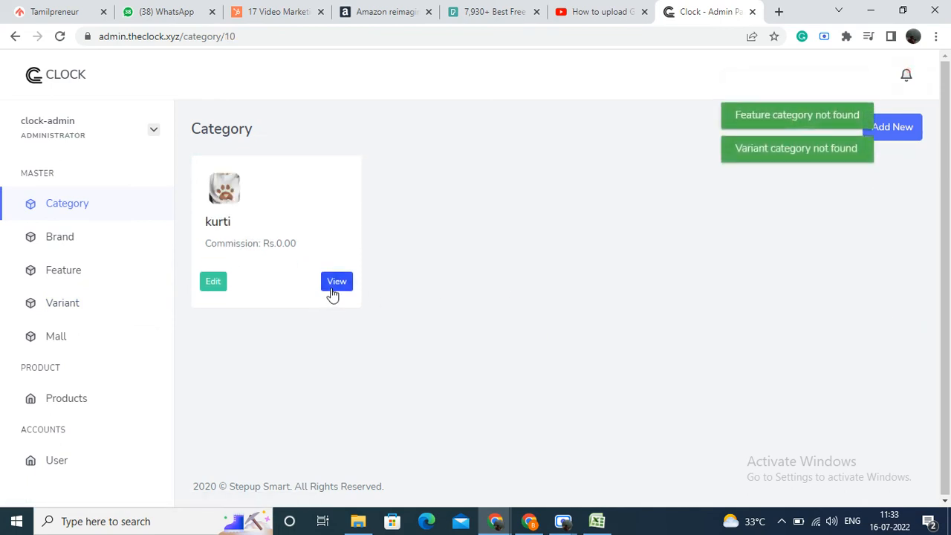
pyautogui.click(333, 293)
# Step: Link the Sleeve type feature to the kurti category as mandatory and save the link
pyautogui.click(440, 336)
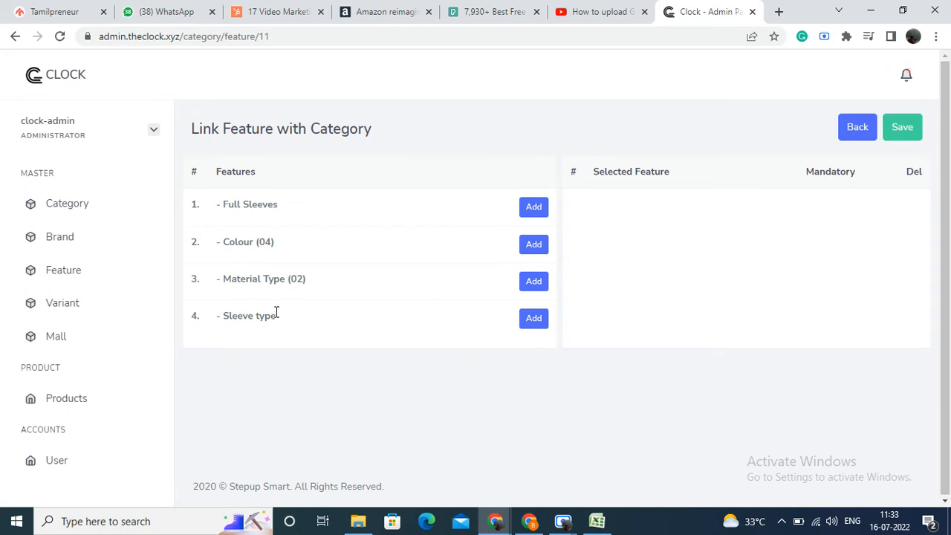
pyautogui.click(534, 319)
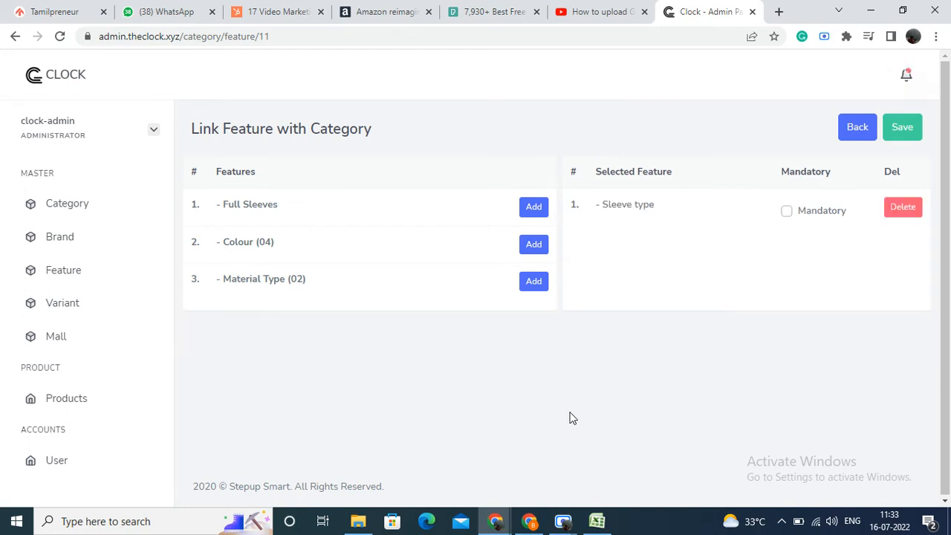
pyautogui.click(786, 211)
pyautogui.click(904, 128)
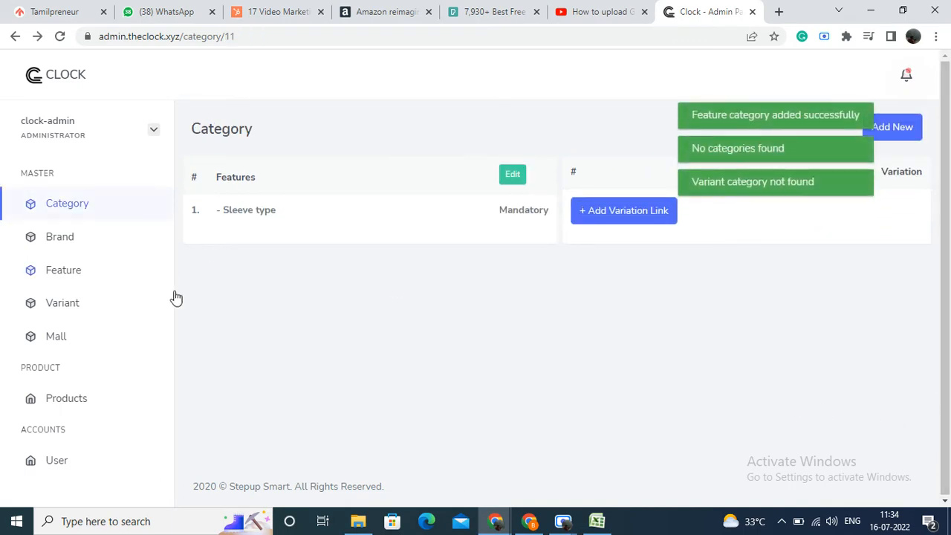
# Step: Link the Size - Test and Colour variations to the kurti category and save
pyautogui.click(619, 215)
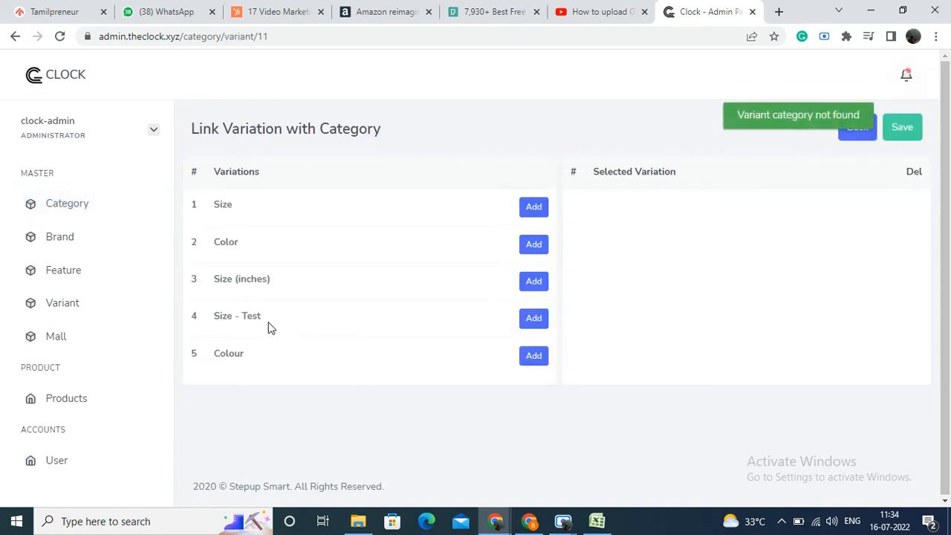
pyautogui.click(535, 327)
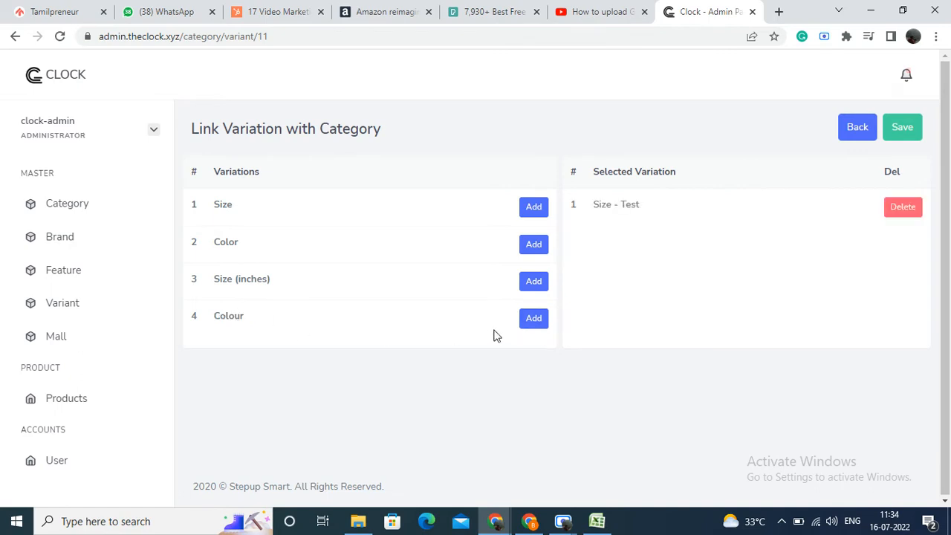
pyautogui.click(532, 321)
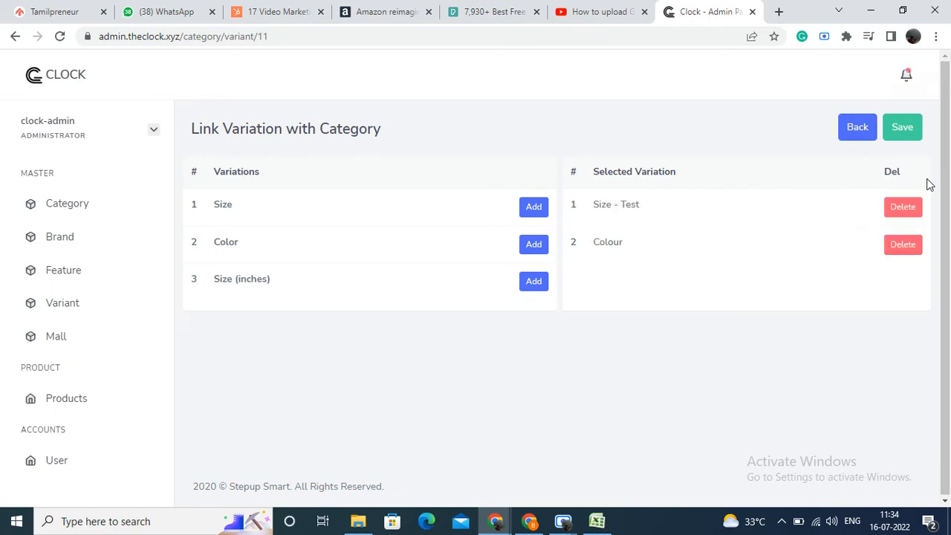
pyautogui.click(901, 129)
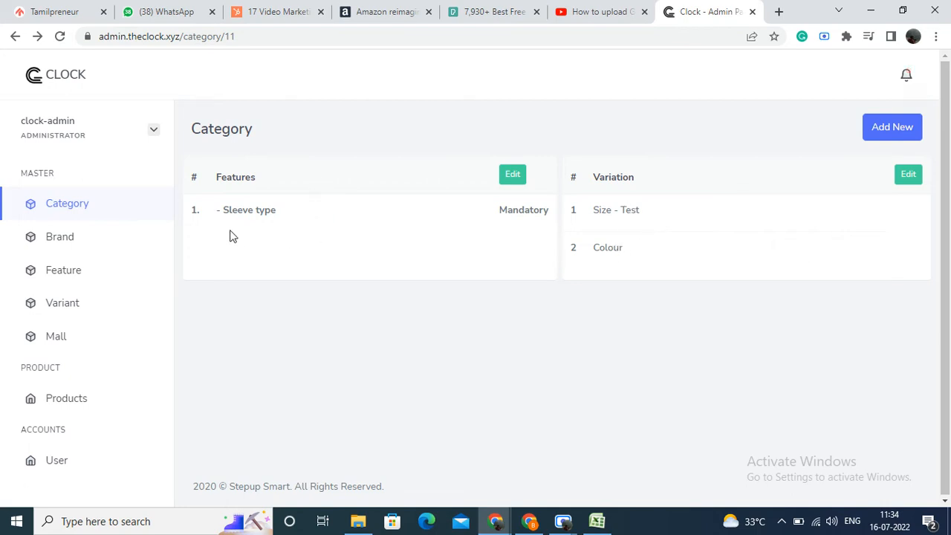
# Step: Add Colour (04) and Material Type (02) to the kurti category's linked features and save
pyautogui.click(512, 177)
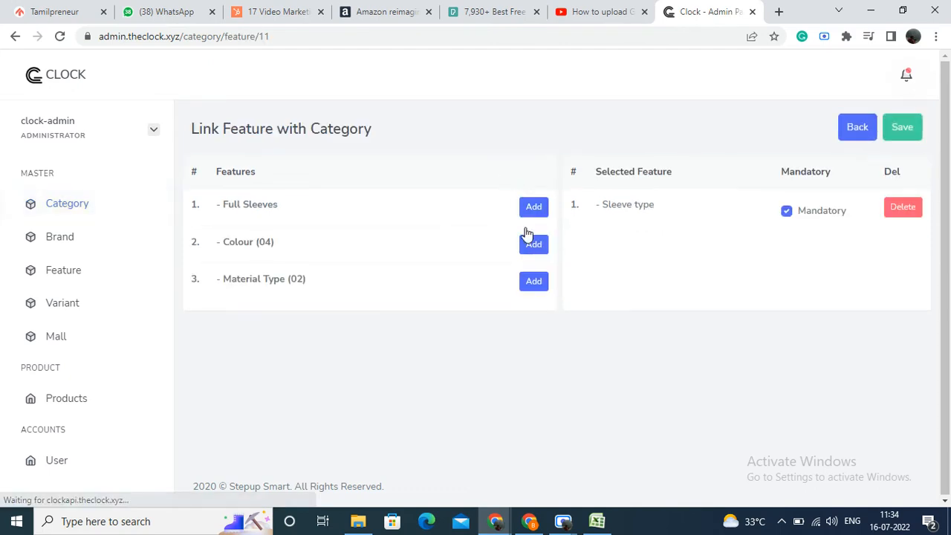
pyautogui.click(531, 246)
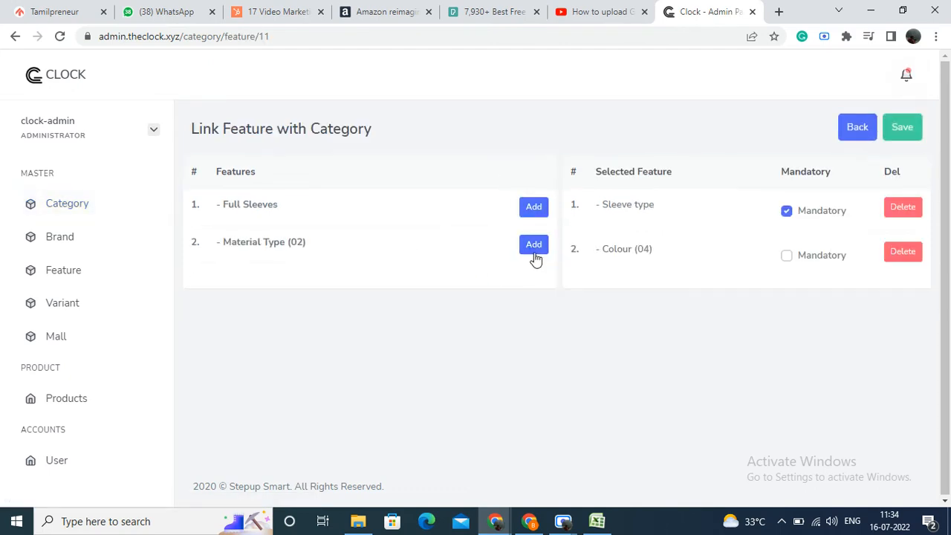
pyautogui.click(536, 250)
pyautogui.click(895, 136)
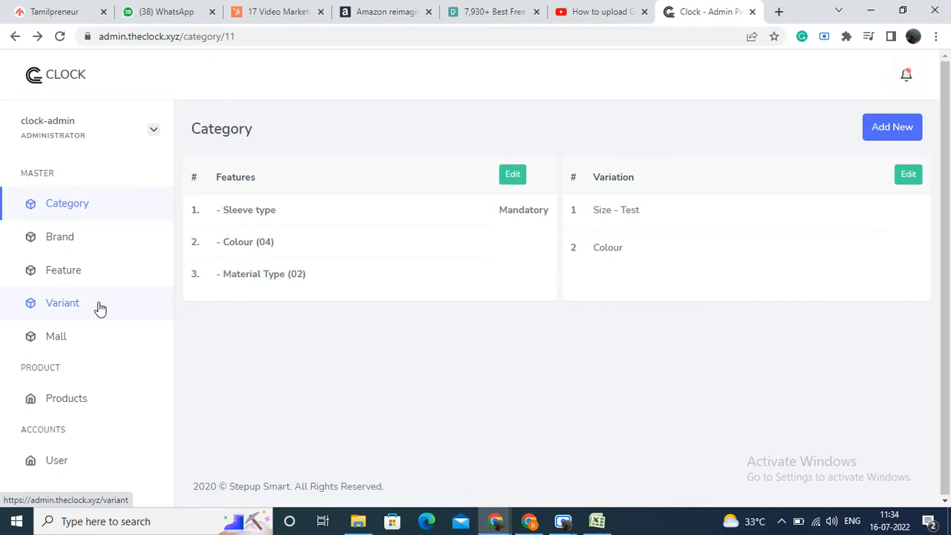
# Step: Review the Forum Vijaya Mall record in the mall master and the variant list, returning to the mall list
pyautogui.click(84, 346)
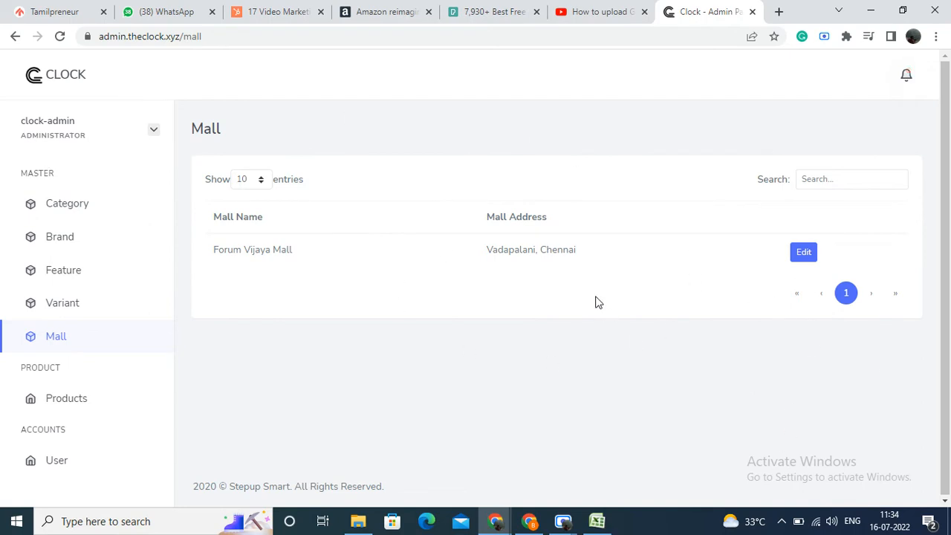
pyautogui.click(803, 258)
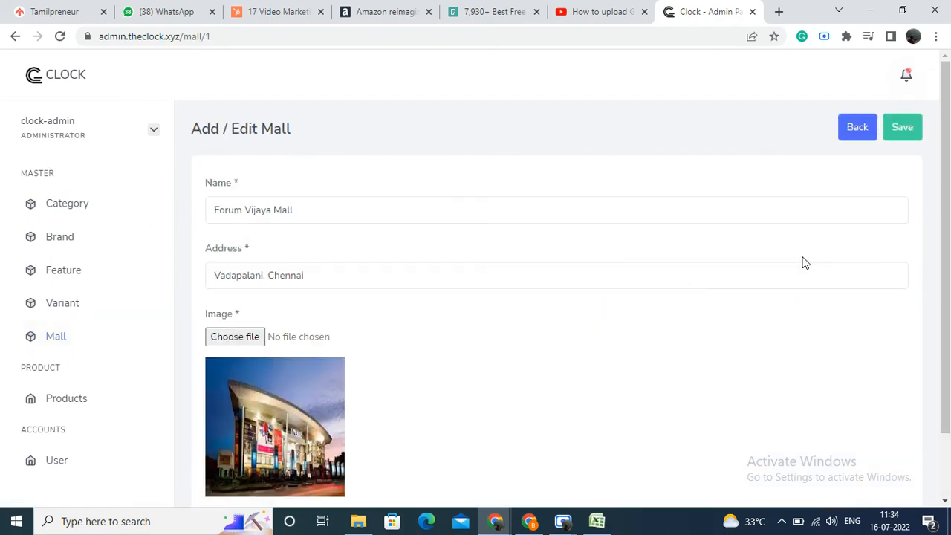
pyautogui.scroll(-2, 633, 266)
pyautogui.scroll(2, 633, 260)
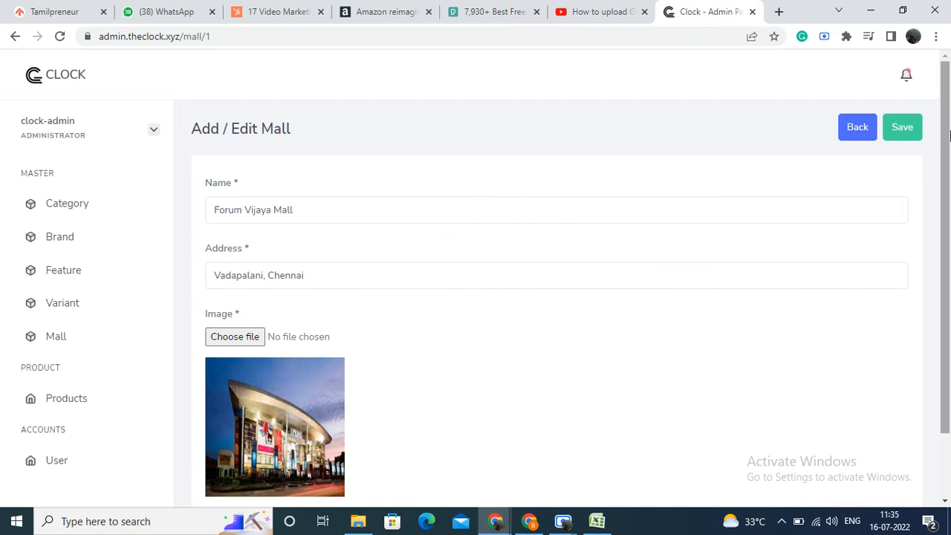
pyautogui.click(865, 134)
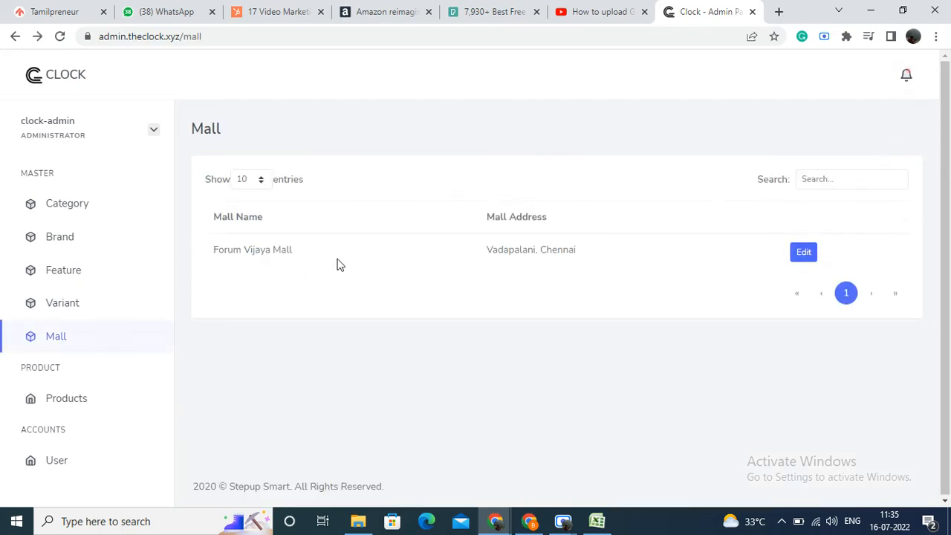
pyautogui.click(57, 305)
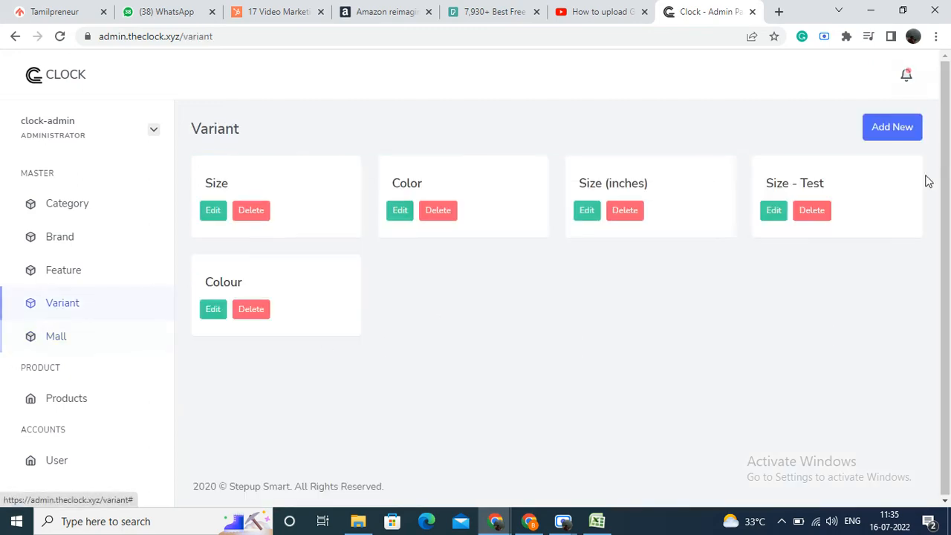
pyautogui.click(123, 336)
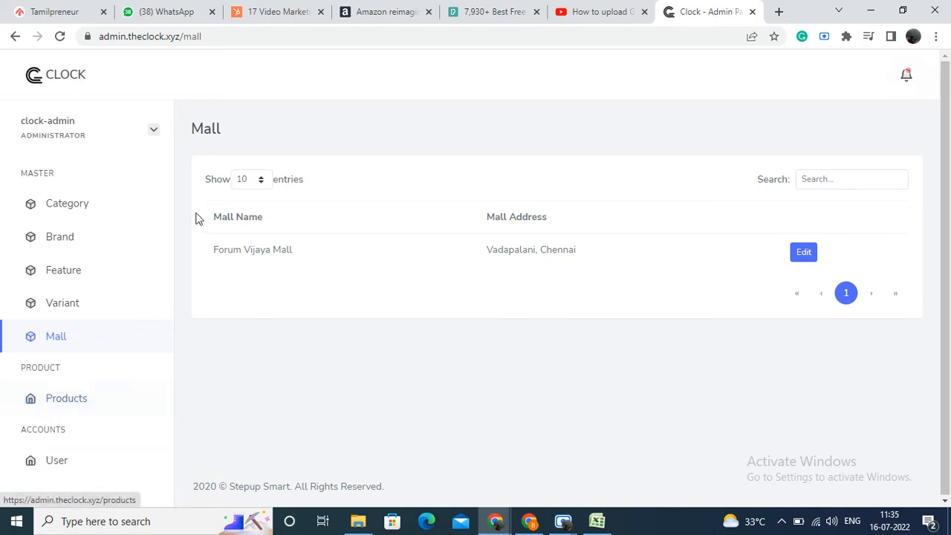
# Step: Log out of the admin account and log in as the product user with the saved e-mail and password
pyautogui.click(152, 134)
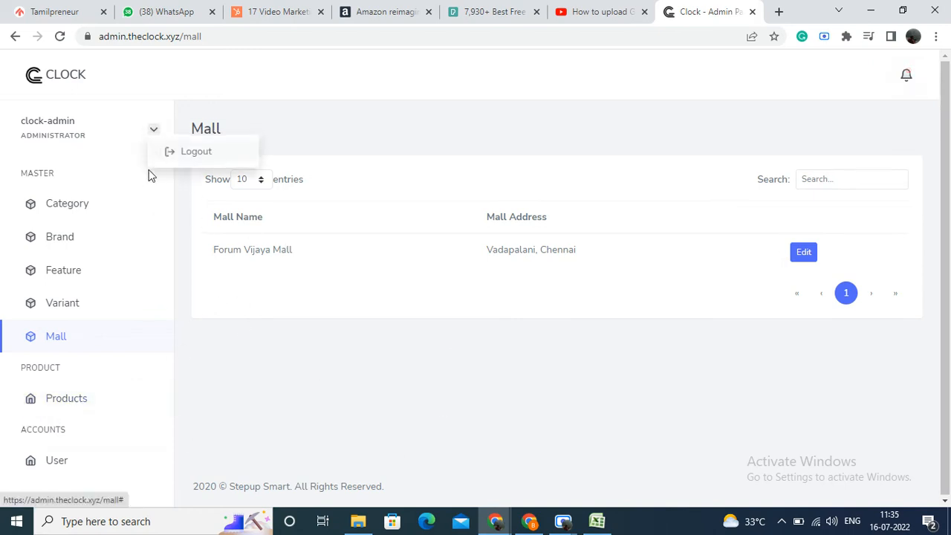
pyautogui.click(168, 154)
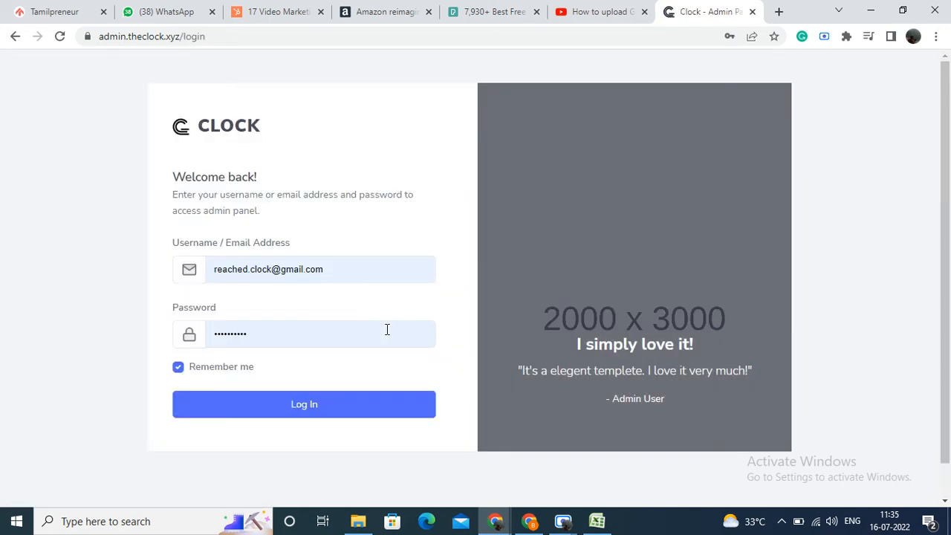
pyautogui.click(358, 269)
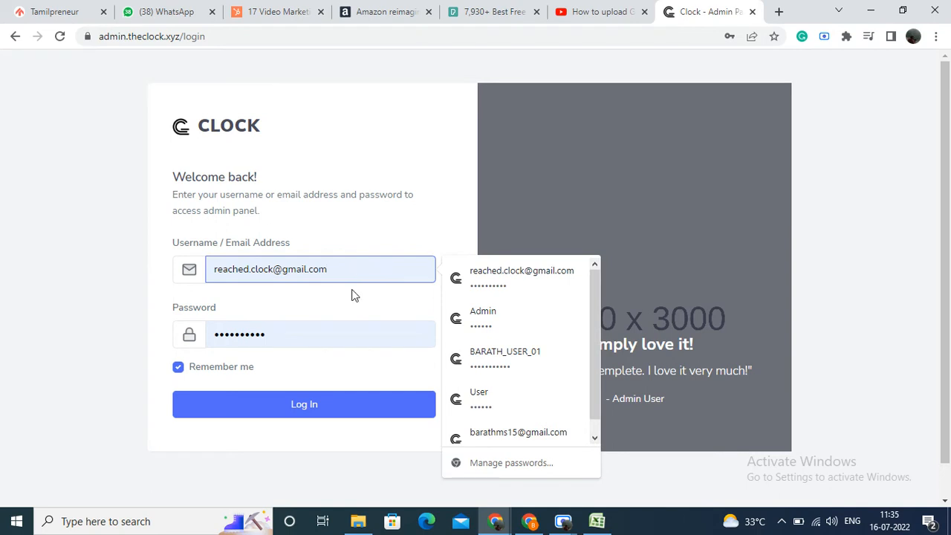
pyautogui.click(509, 432)
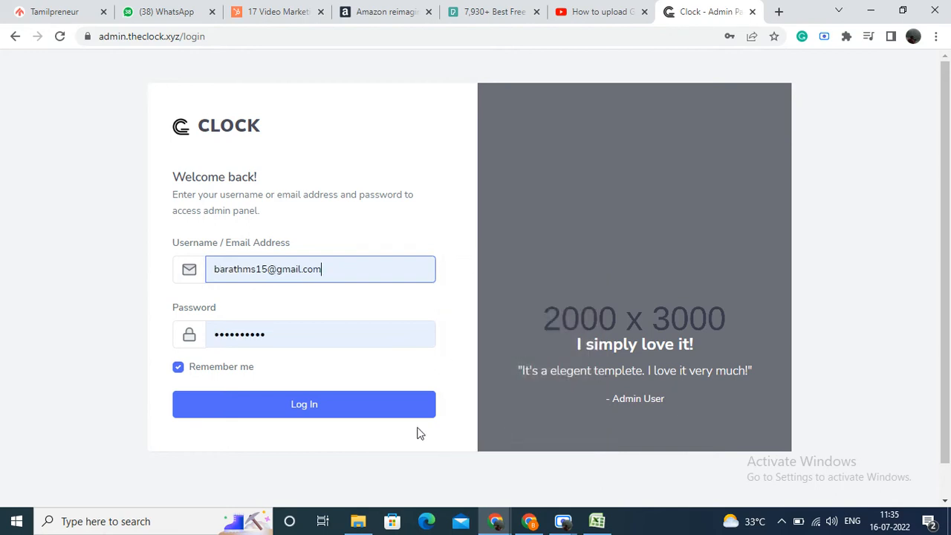
pyautogui.click(393, 414)
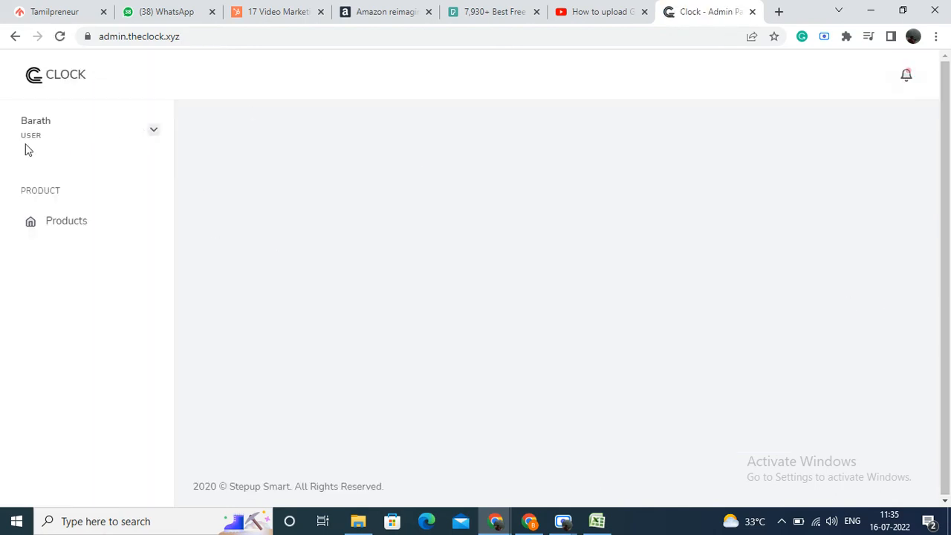
# Step: Start a new product in the category Women - Test / Ethnic / kurti
pyautogui.click(53, 223)
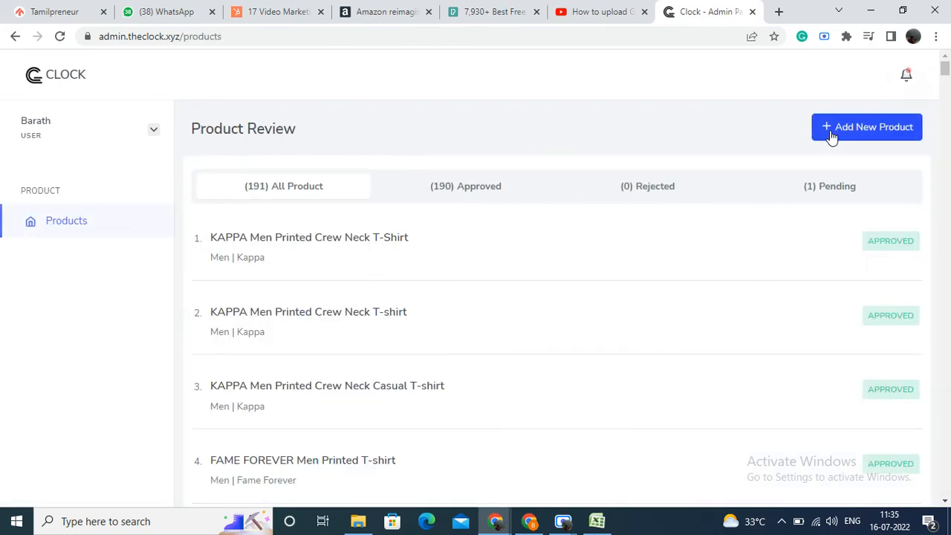
pyautogui.click(830, 130)
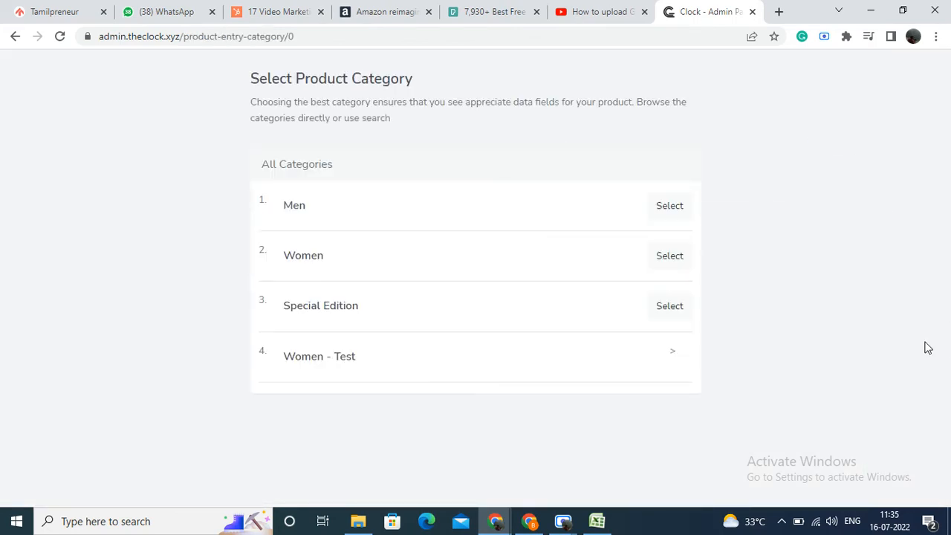
pyautogui.click(672, 362)
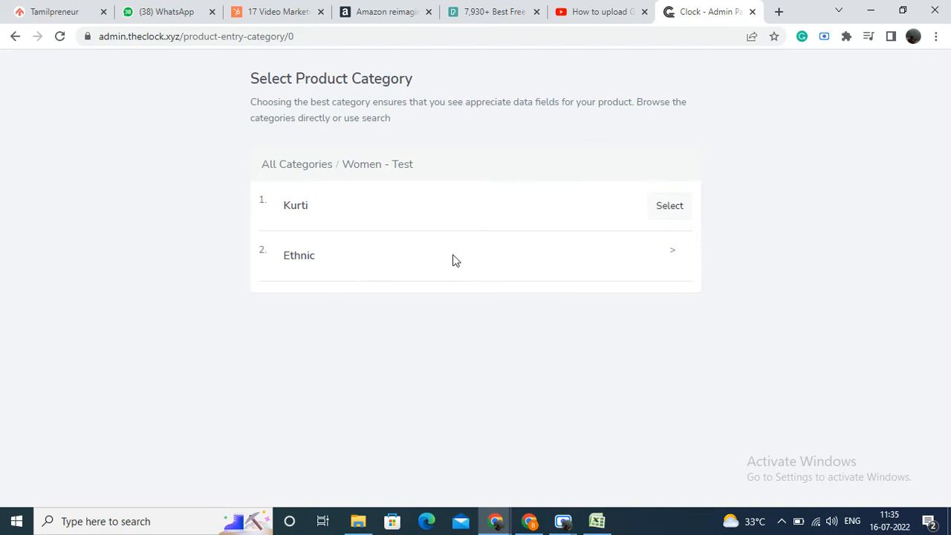
pyautogui.click(666, 250)
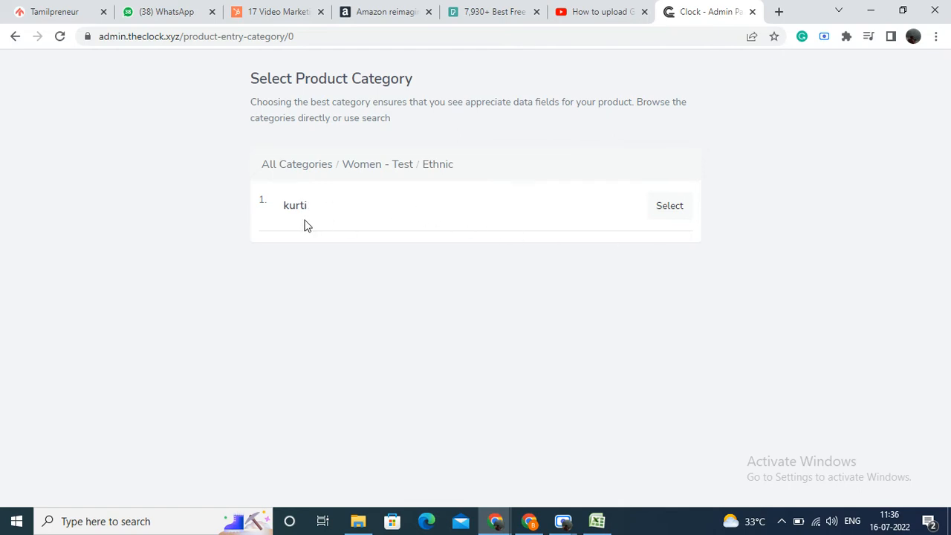
pyautogui.click(683, 214)
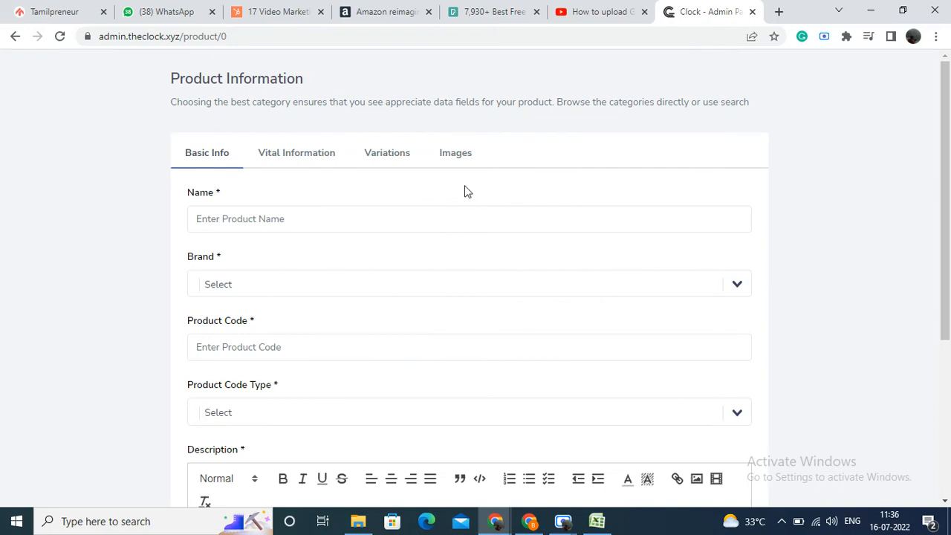
# Step: Name the product Kurti - Test and choose Kappa as its brand
pyautogui.scroll(-2, 467, 189)
pyautogui.scroll(2, 471, 193)
pyautogui.click(471, 223)
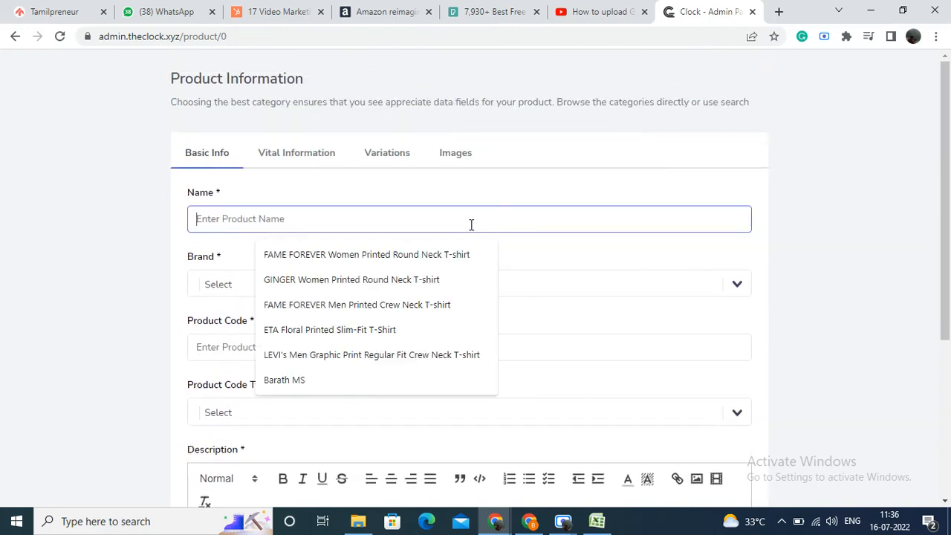
pyautogui.write('Kurt')
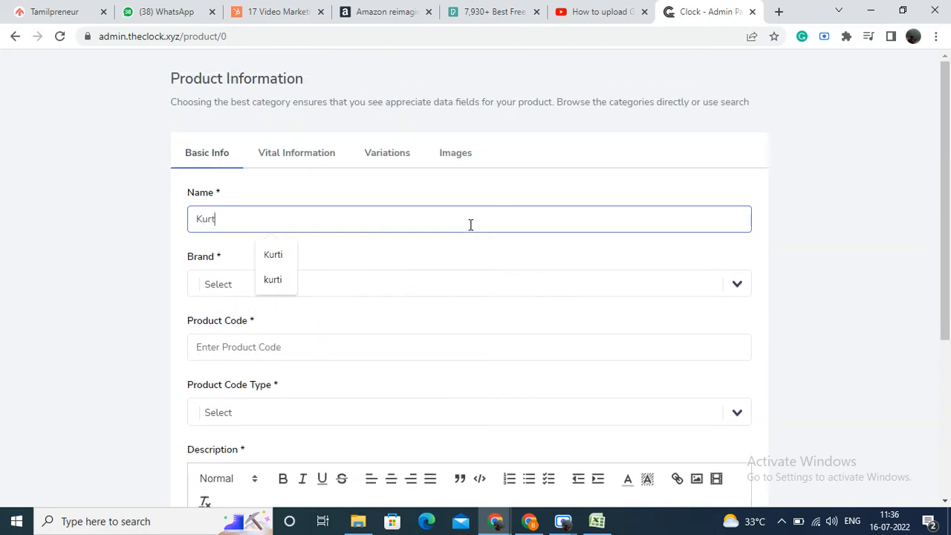
pyautogui.write('i - Test')
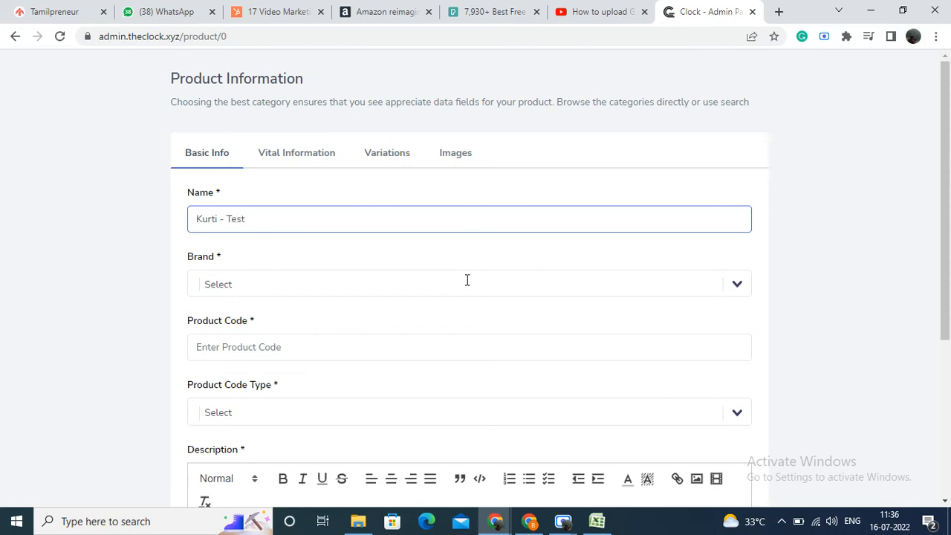
pyautogui.click(467, 281)
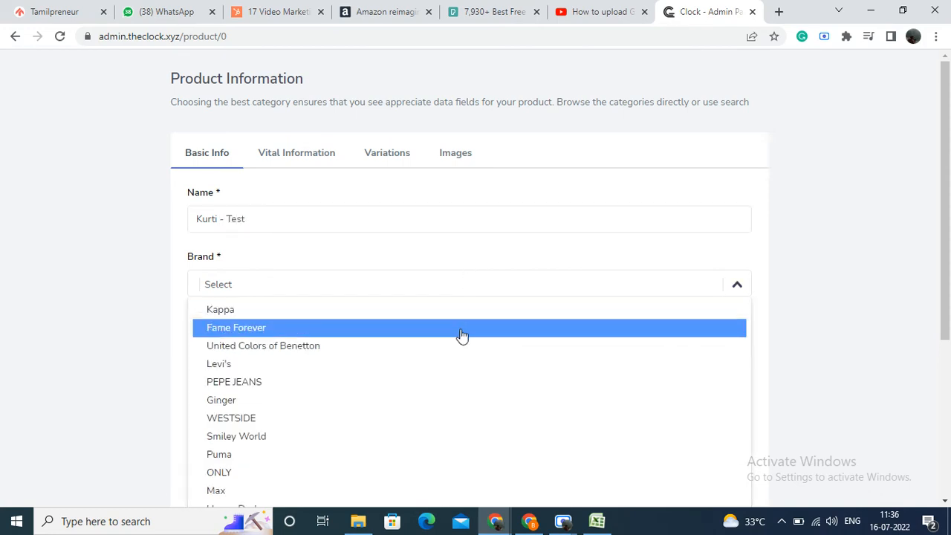
pyautogui.click(459, 318)
# Step: Enter 646964 as the product code and set the product code type to UPC
pyautogui.scroll(-2, 453, 282)
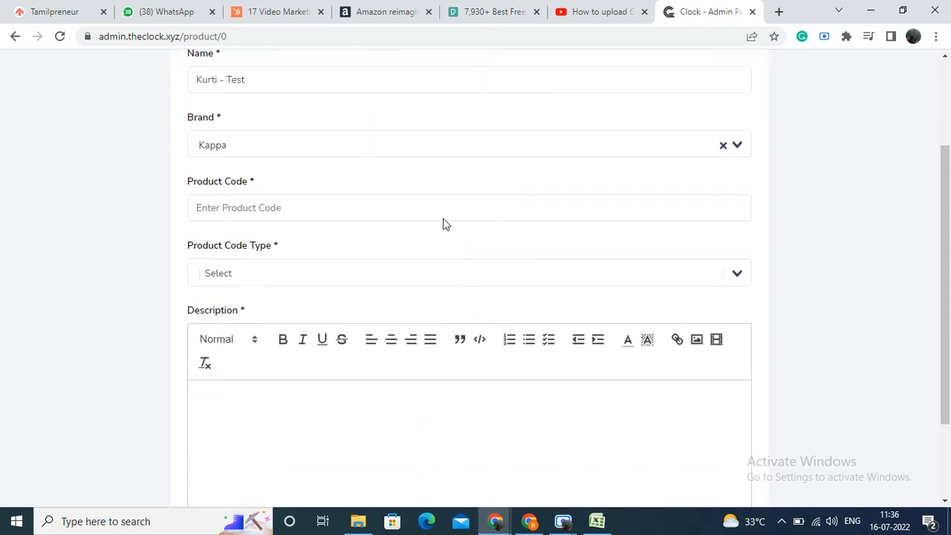
pyautogui.click(442, 215)
pyautogui.write('646+3')
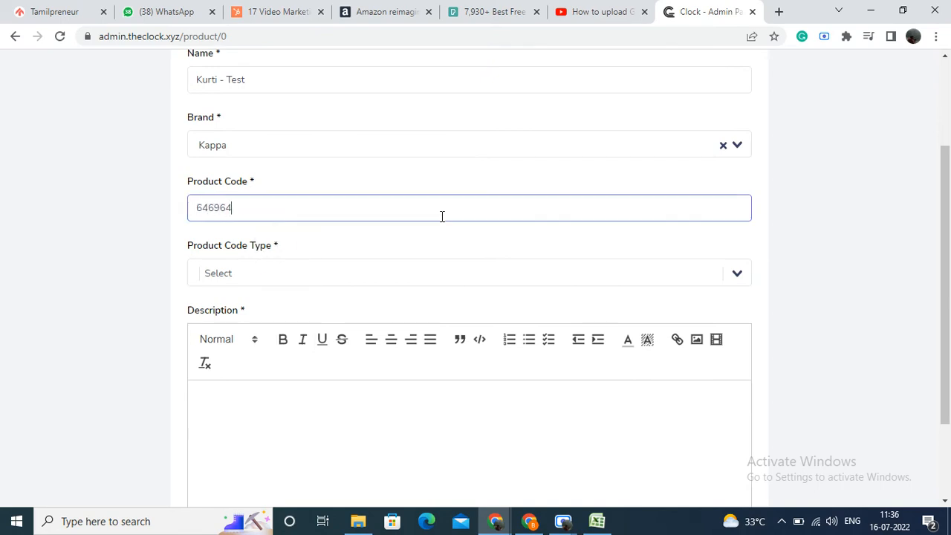
pyautogui.click(488, 280)
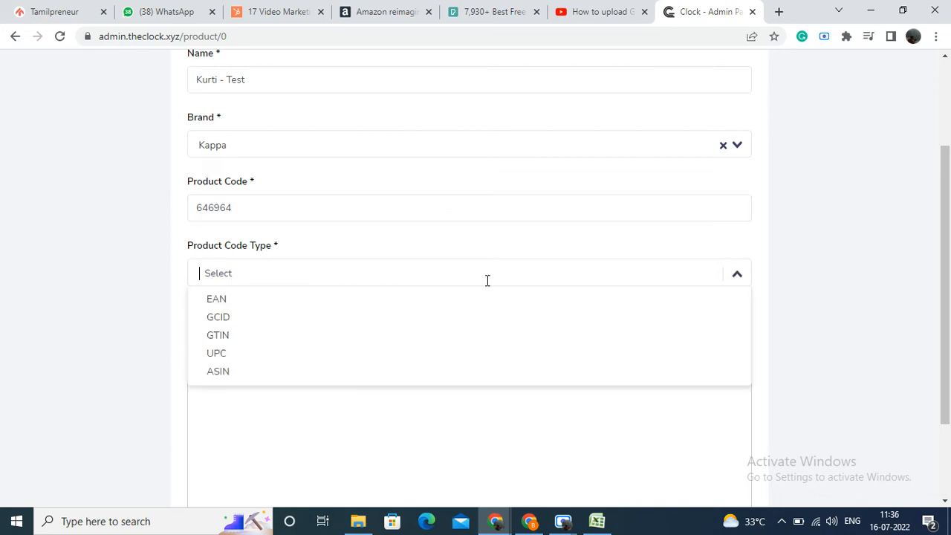
pyautogui.click(455, 354)
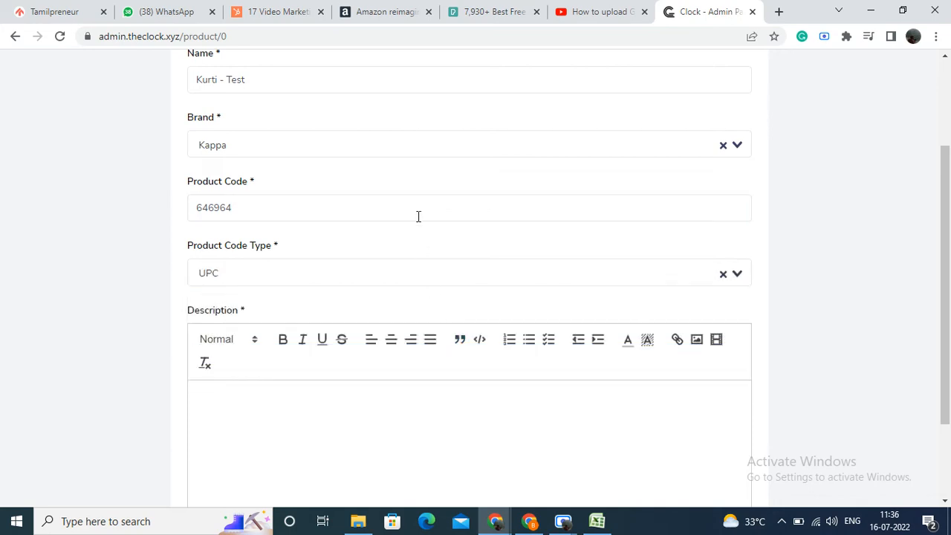
# Step: Enter the placeholder description "gyjjdfjah" and proceed to the product's vital information
pyautogui.scroll(-3, 503, 320)
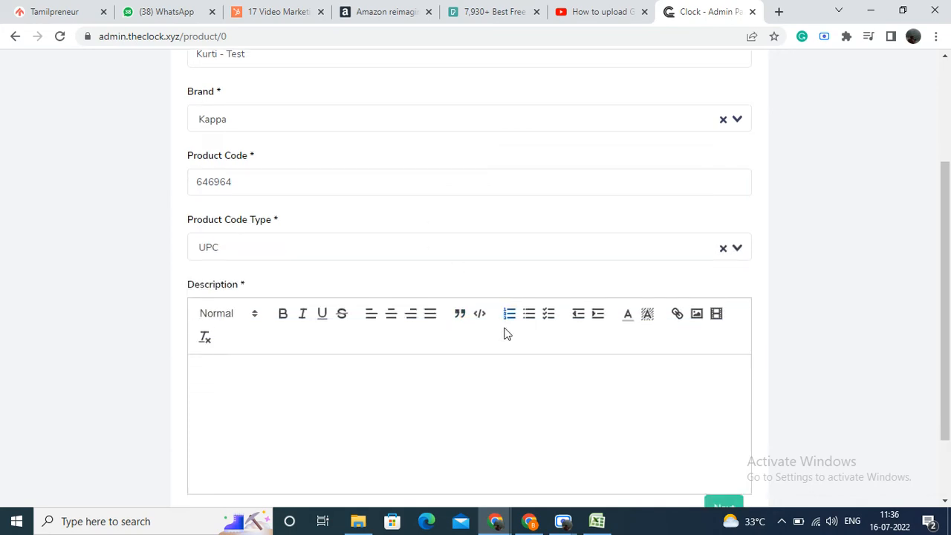
pyautogui.click(502, 309)
pyautogui.write('gyjjdfjah')
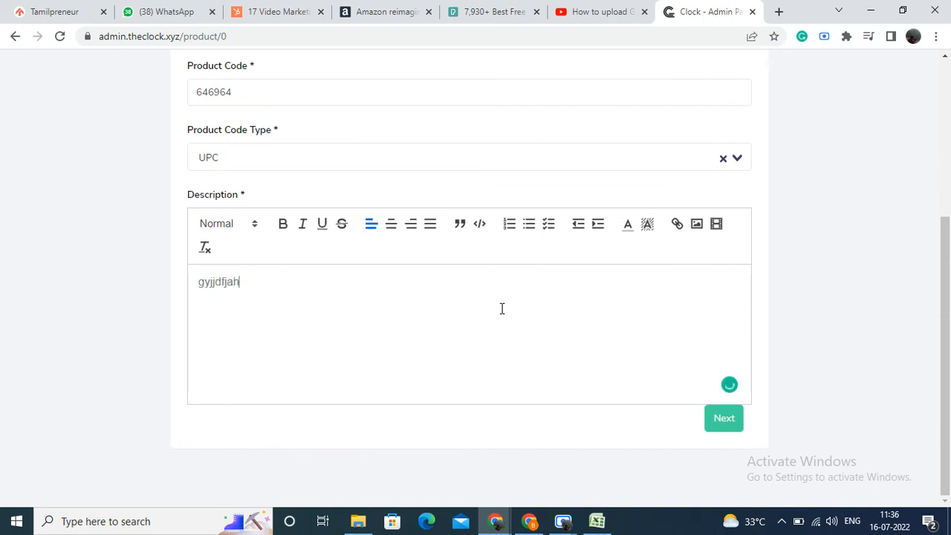
pyautogui.click(725, 419)
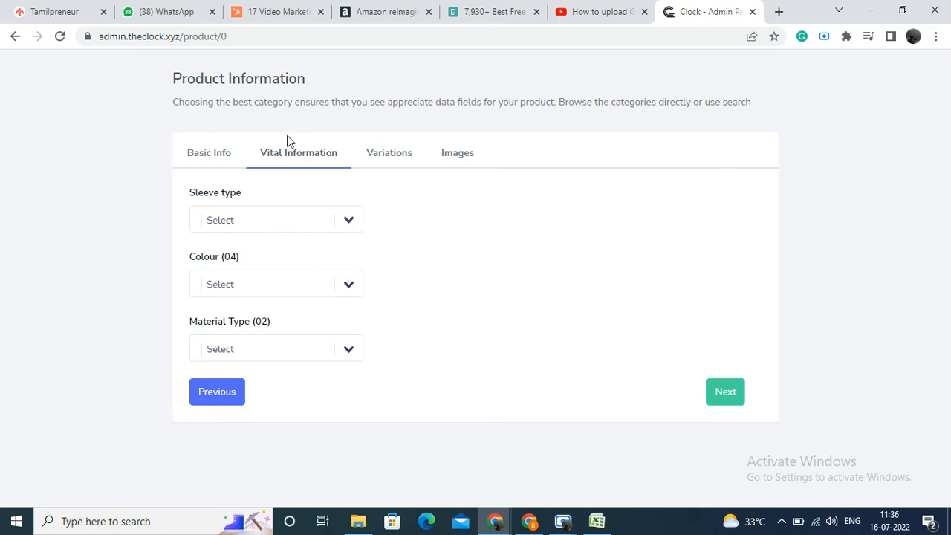
# Step: Set the sleeve type to Half, material type to Angora and colour to Blue, and proceed to the variations
pyautogui.click(348, 220)
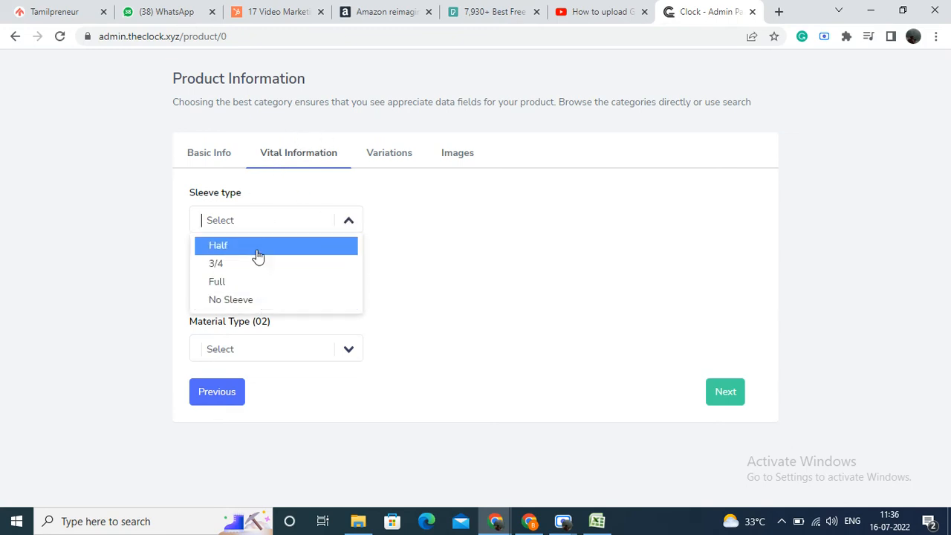
pyautogui.click(258, 246)
pyautogui.click(349, 347)
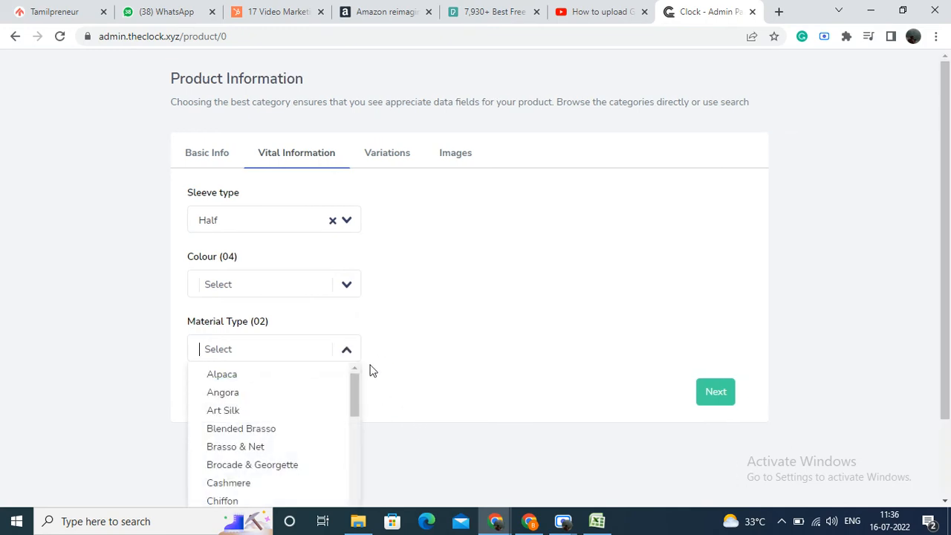
pyautogui.click(292, 394)
pyautogui.click(327, 286)
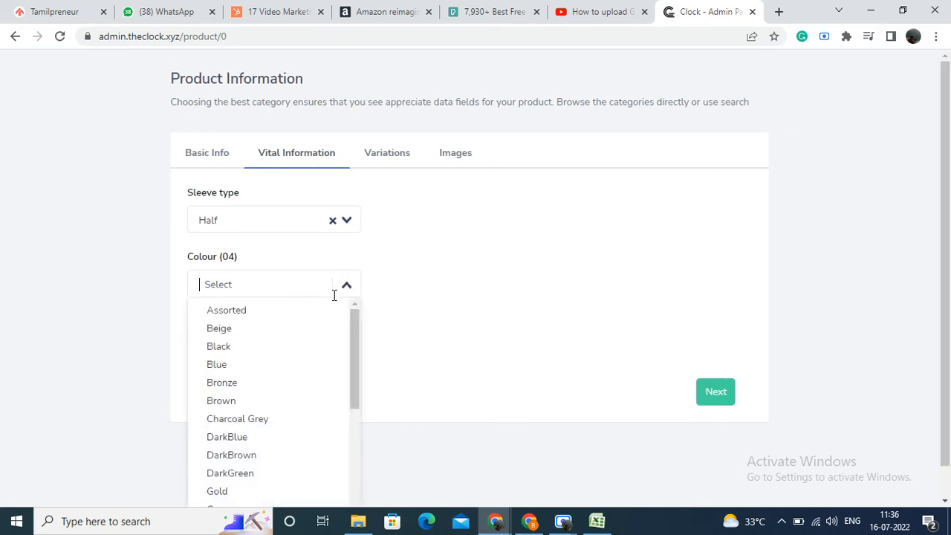
pyautogui.click(295, 364)
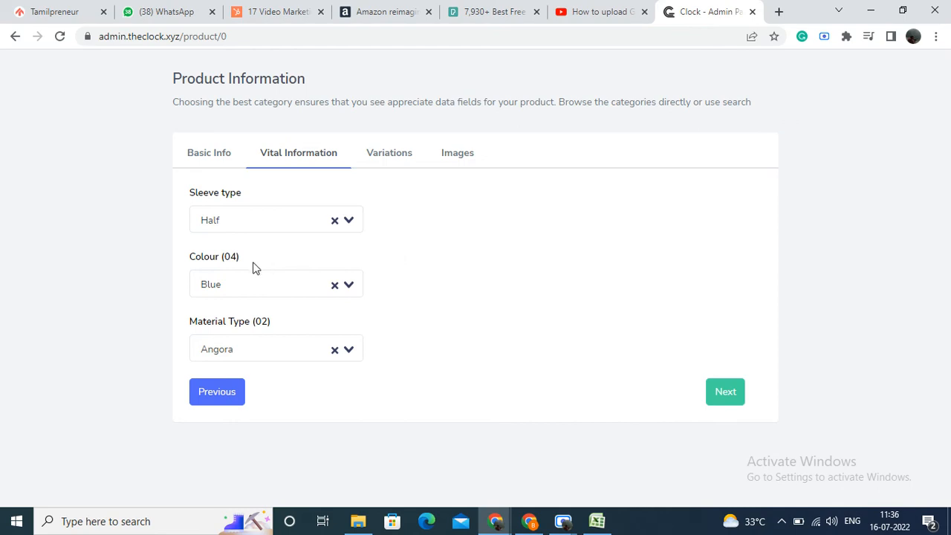
pyautogui.click(734, 398)
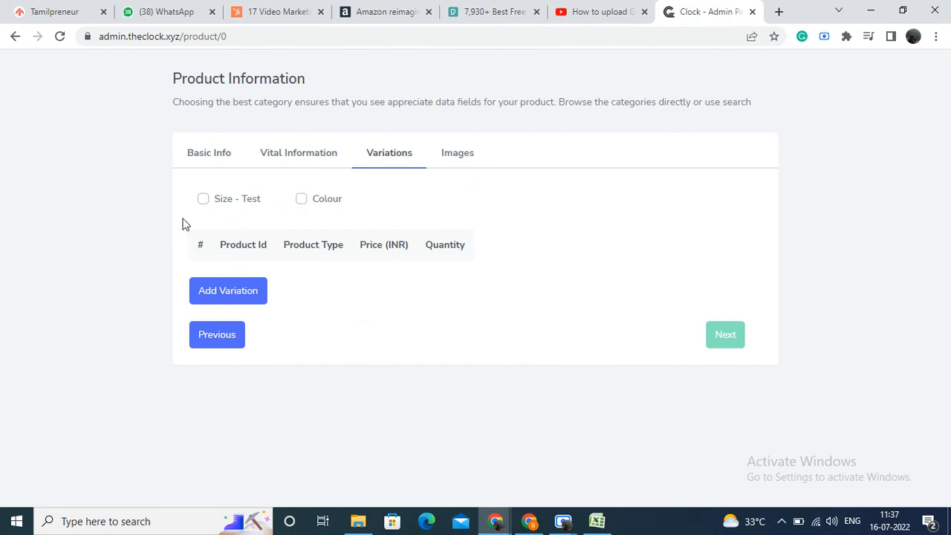
# Step: Enable the Size - Test and Colour variations and add a variation row
pyautogui.click(199, 203)
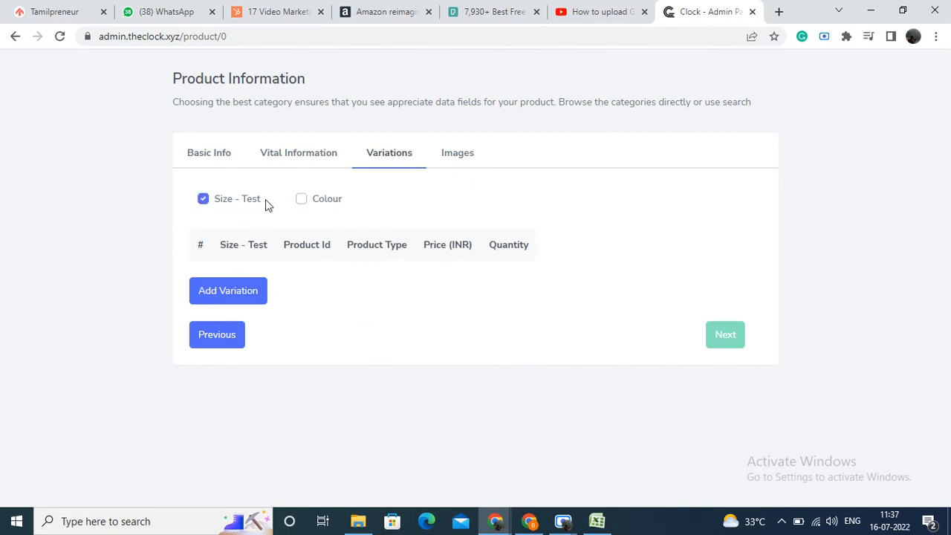
pyautogui.click(301, 199)
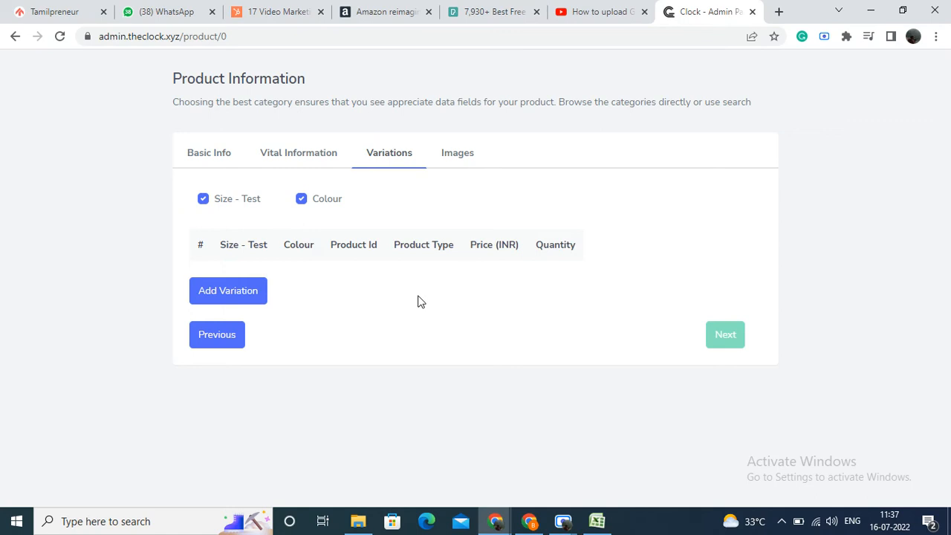
pyautogui.click(223, 301)
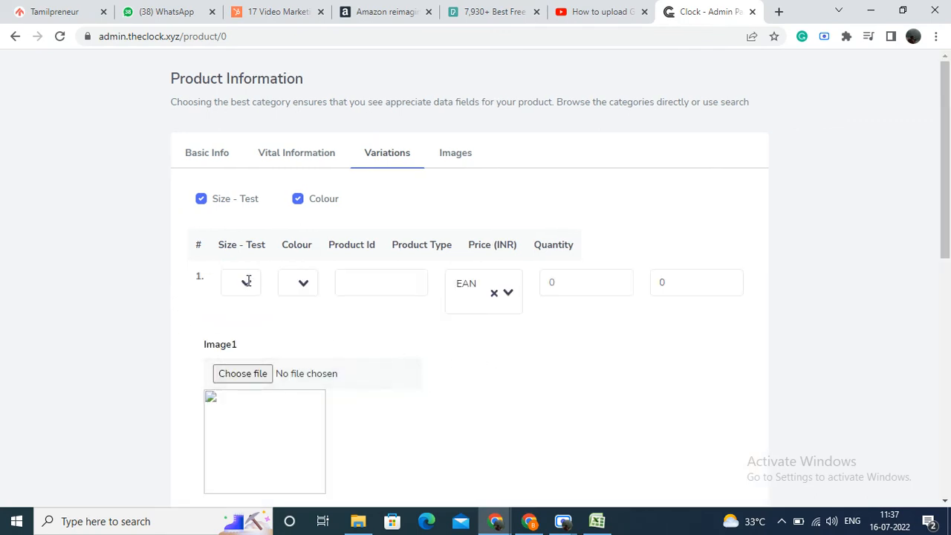
# Step: Set the first variation's size to S and its colour to Red
pyautogui.click(248, 280)
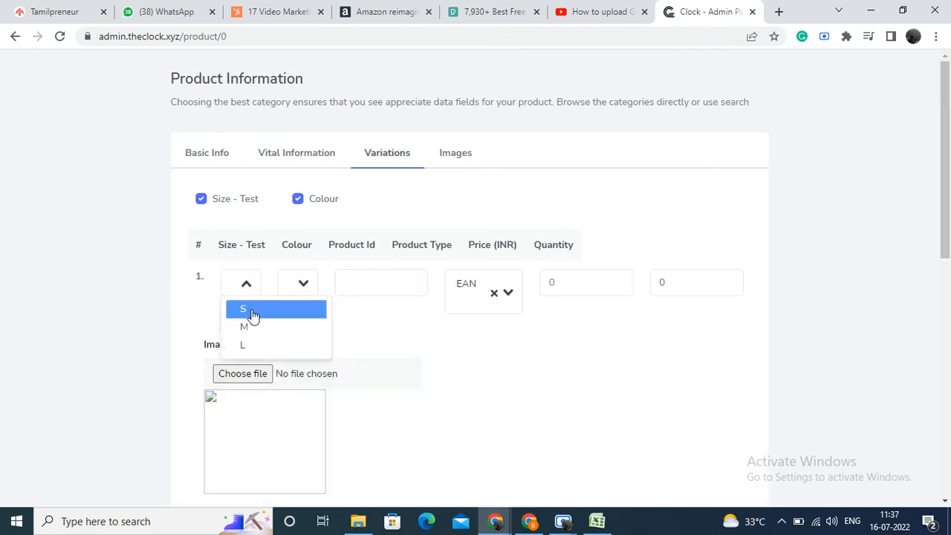
pyautogui.click(253, 310)
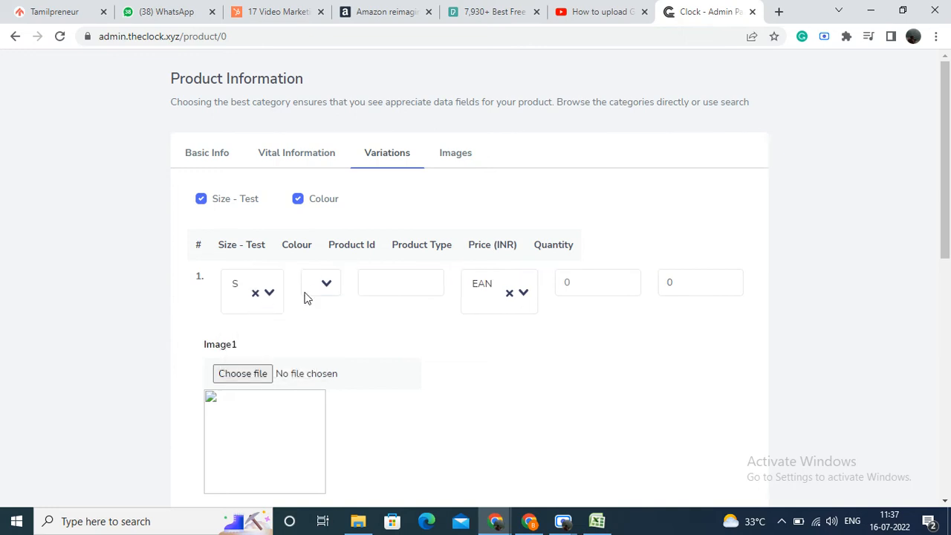
pyautogui.click(319, 286)
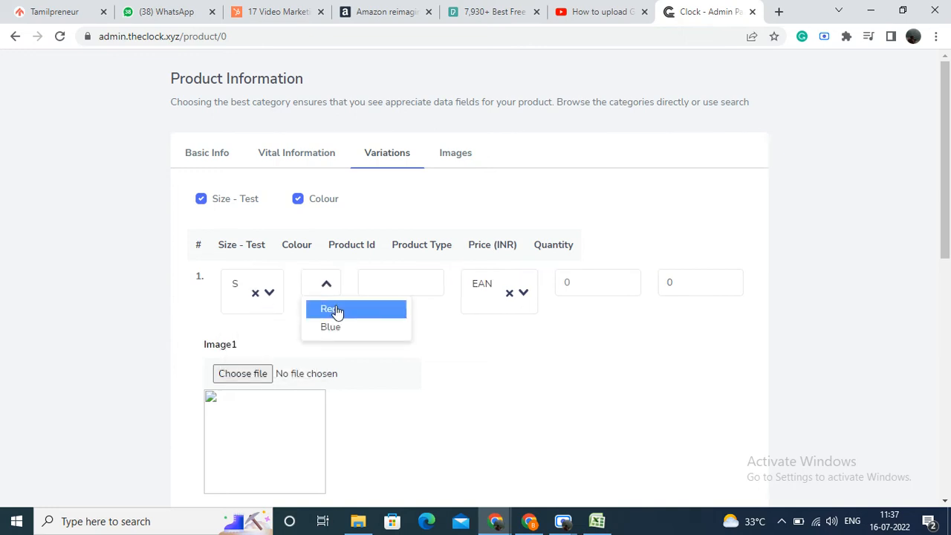
pyautogui.click(333, 310)
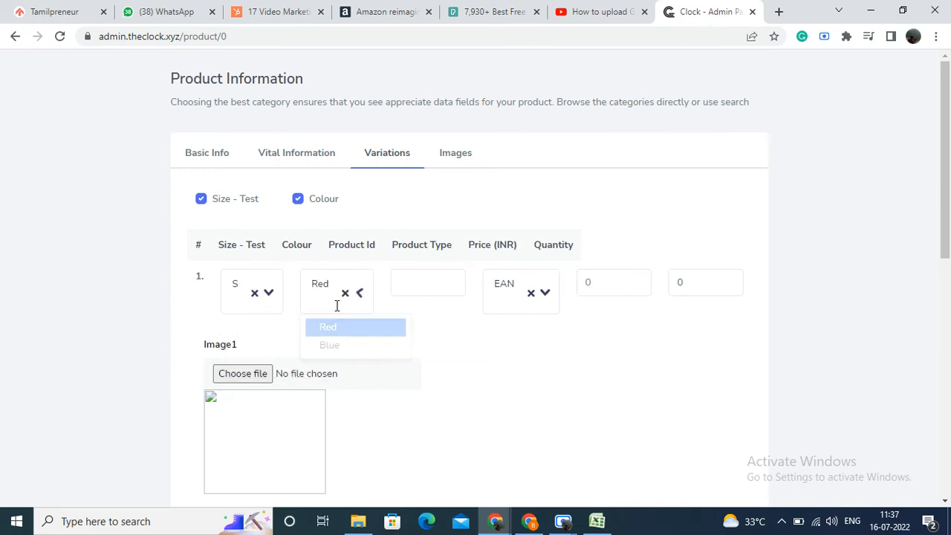
# Step: Give the S/Red variation the product ID dgehjewh, a price of 500 INR and a quantity of 8
pyautogui.click(451, 291)
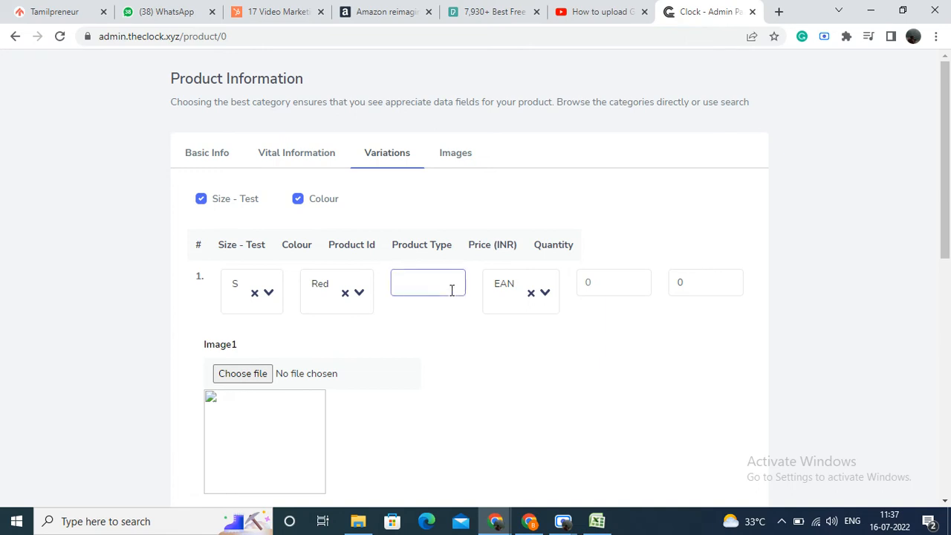
pyautogui.write('dgehjewh')
pyautogui.click(620, 358)
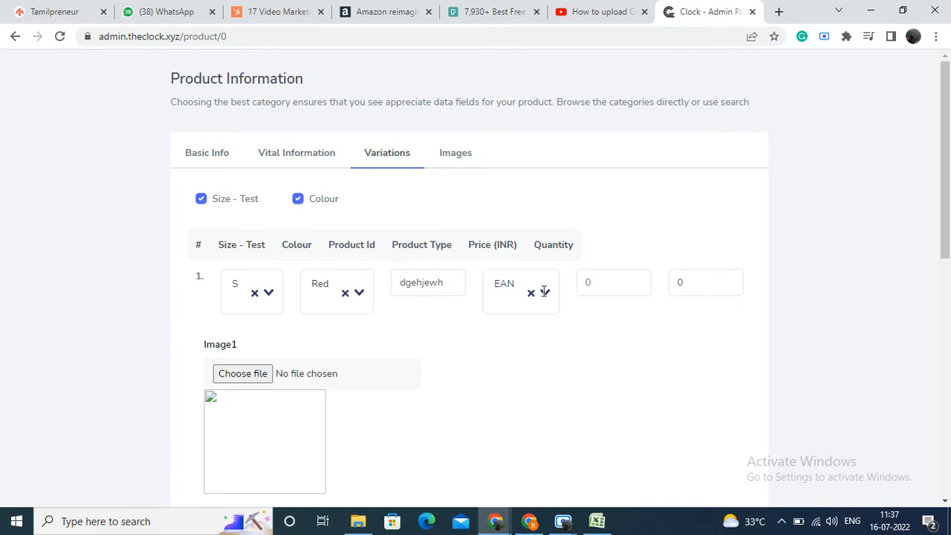
pyautogui.click(615, 282)
pyautogui.click(684, 282)
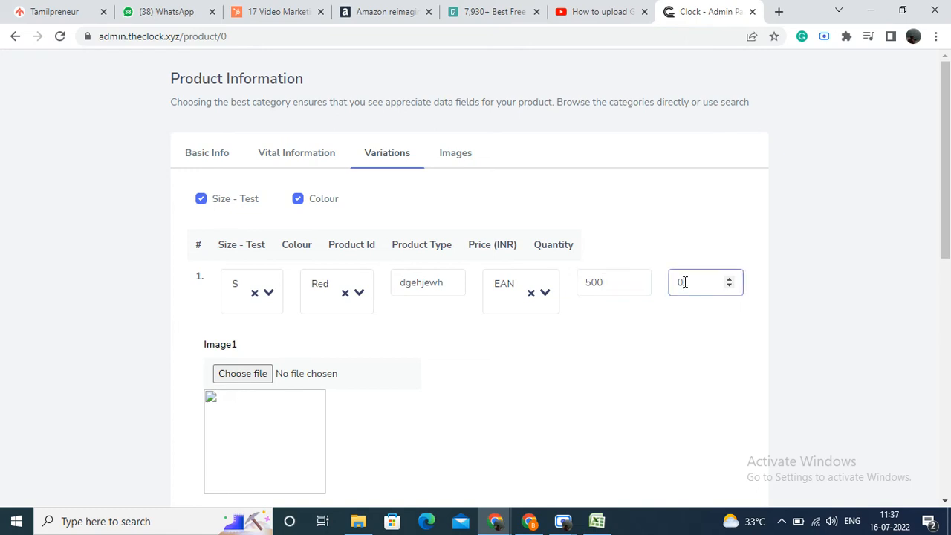
pyautogui.write('8')
# Step: Upload 9.png as Image1, 8.png as Image 2 and 7.png as Image 3 of the variation from Downloads
pyautogui.scroll(-3, 339, 263)
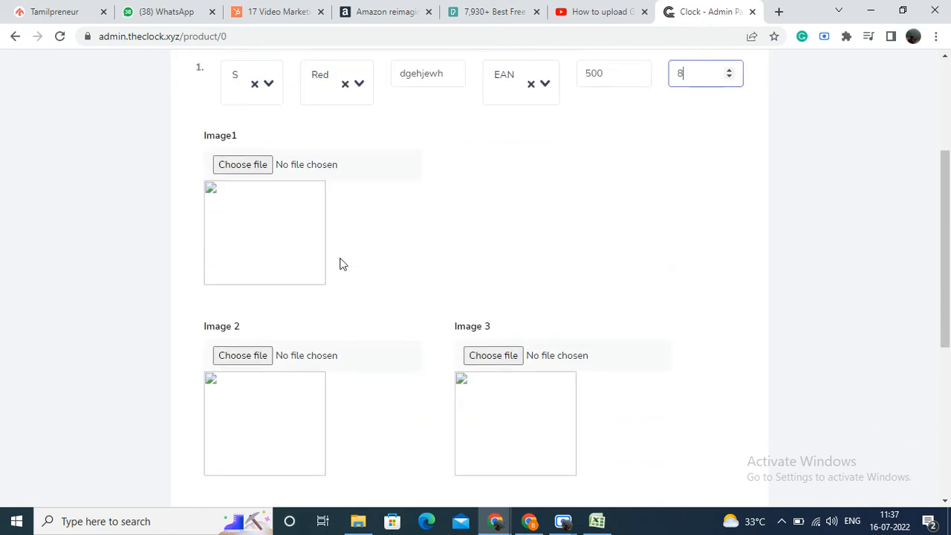
pyautogui.click(249, 165)
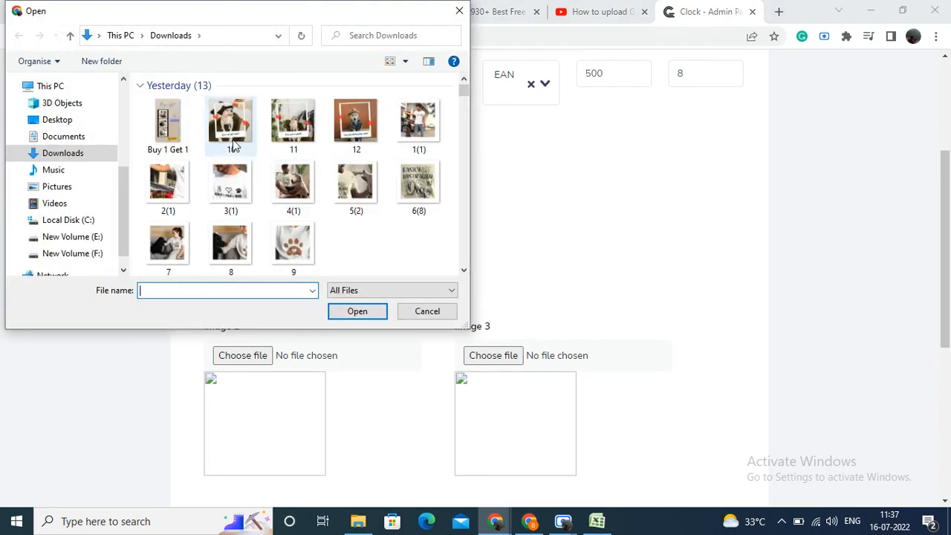
pyautogui.click(294, 245)
pyautogui.click(359, 312)
pyautogui.click(243, 354)
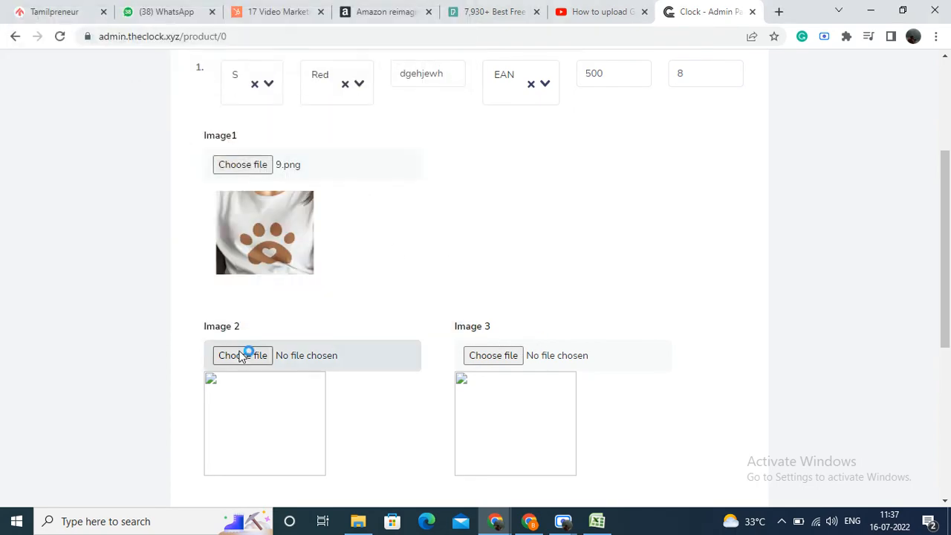
pyautogui.click(230, 246)
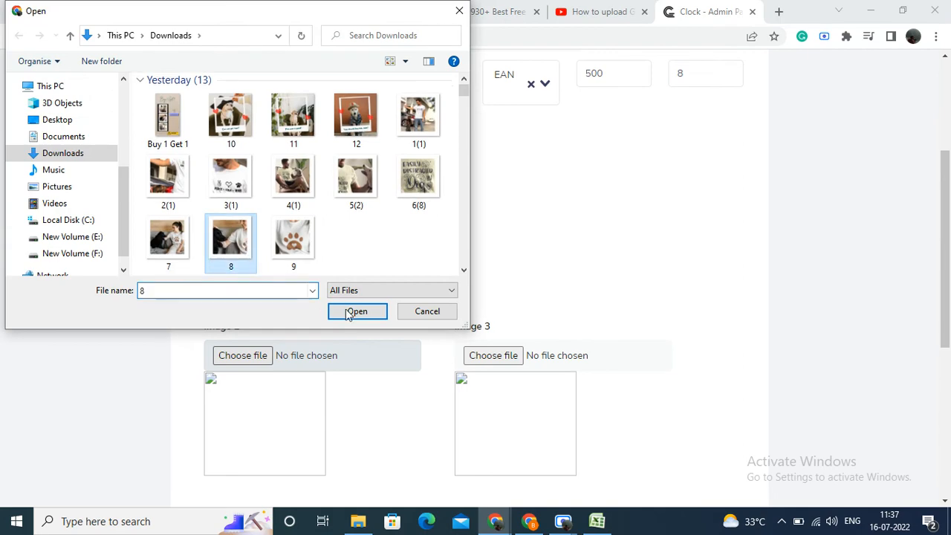
pyautogui.click(357, 311)
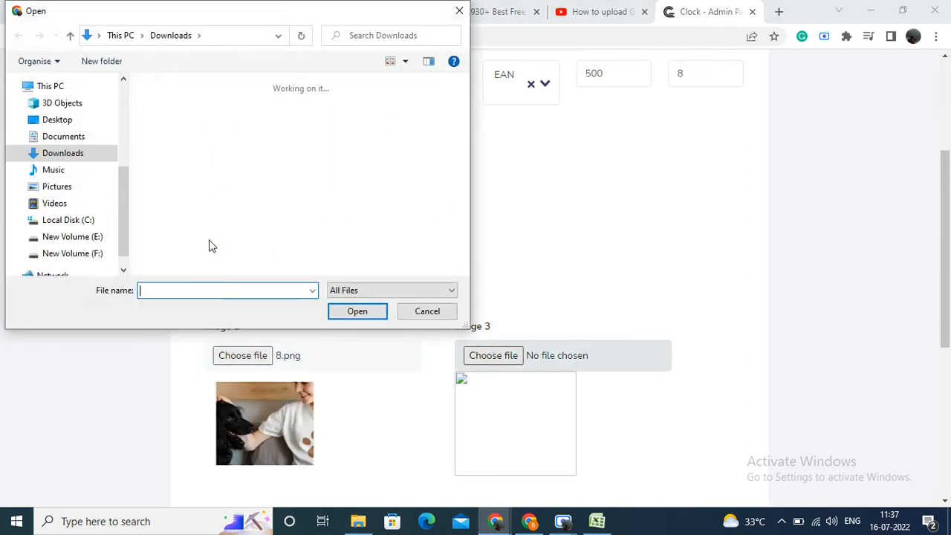
pyautogui.click(185, 244)
pyautogui.click(358, 311)
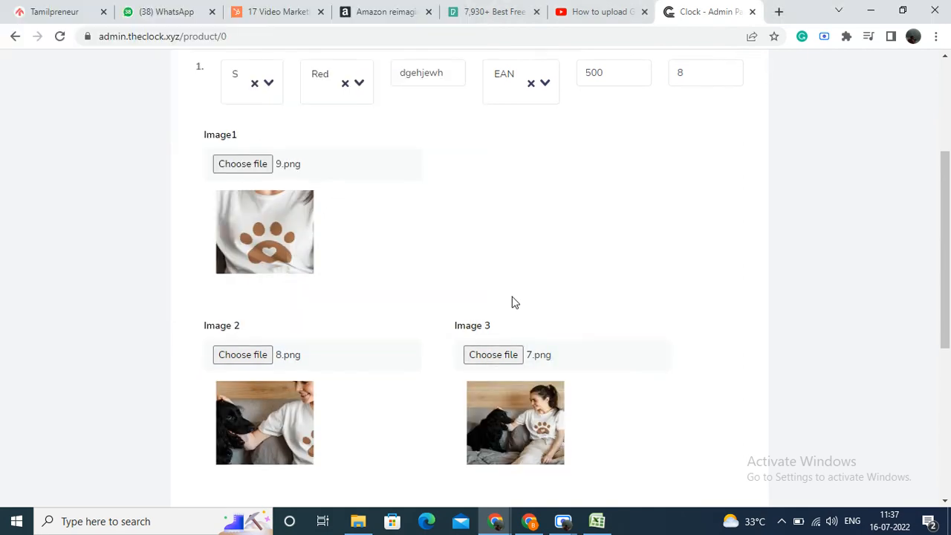
# Step: Add a second variation row with size M and colour Red
pyautogui.scroll(-5, 512, 301)
pyautogui.click(239, 380)
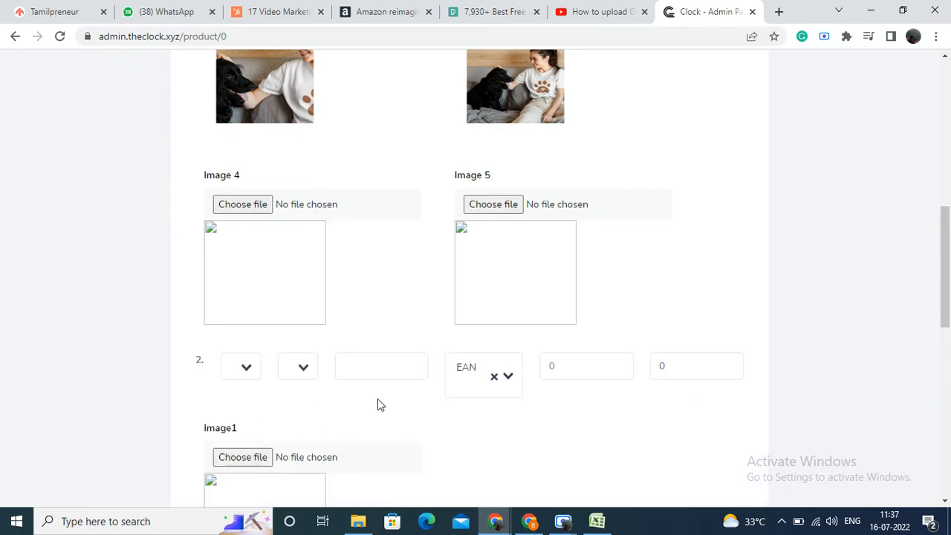
pyautogui.scroll(6, 383, 397)
pyautogui.scroll(1, 383, 383)
pyautogui.scroll(-9, 382, 378)
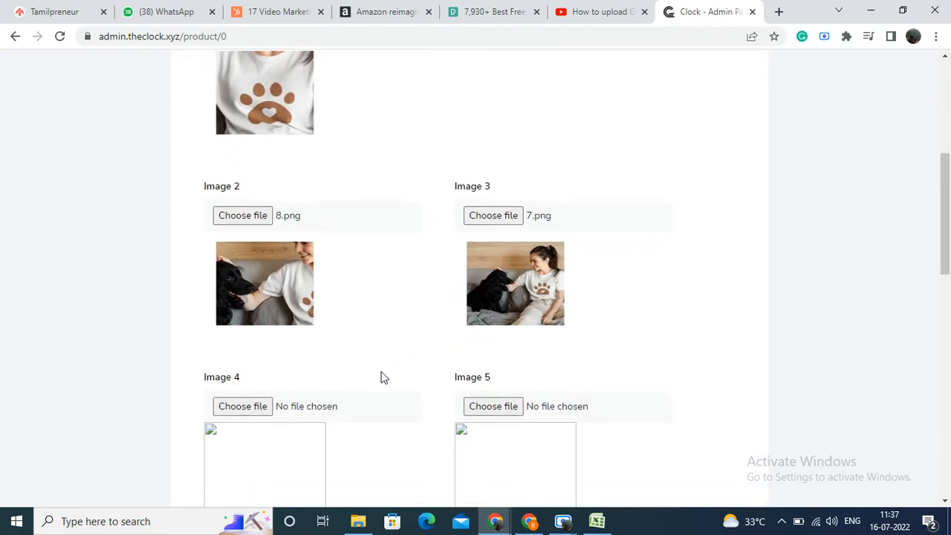
pyautogui.click(246, 222)
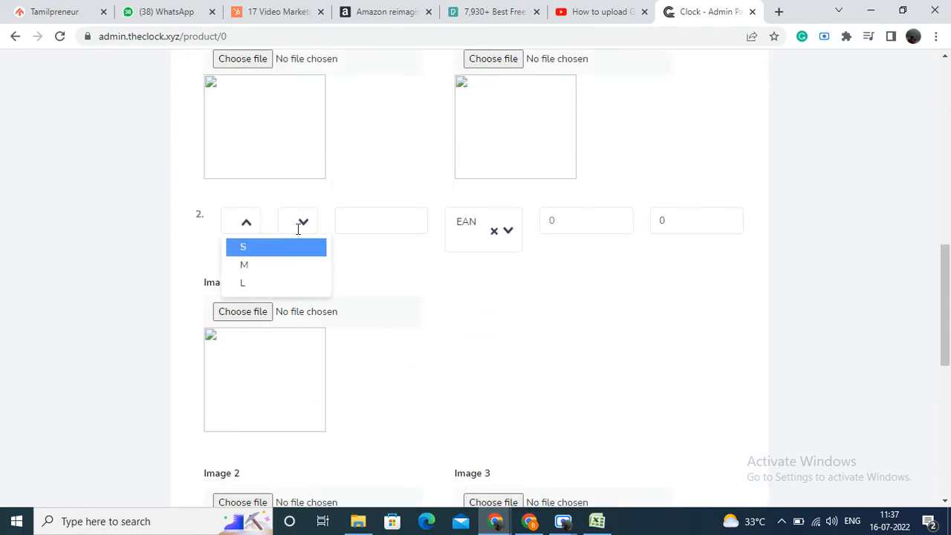
pyautogui.click(281, 264)
pyautogui.click(317, 229)
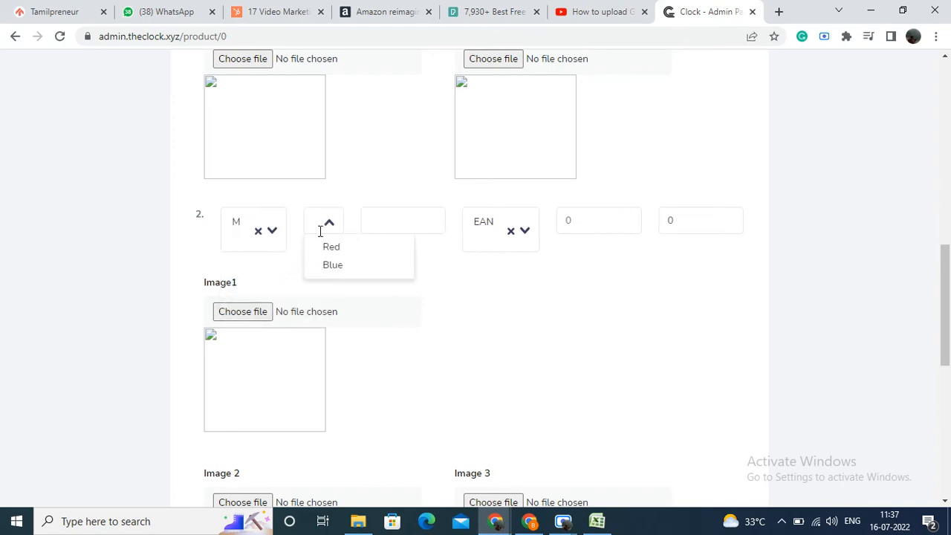
pyautogui.click(323, 251)
# Step: Add a third variation row with size L and colour Red
pyautogui.scroll(7, 372, 248)
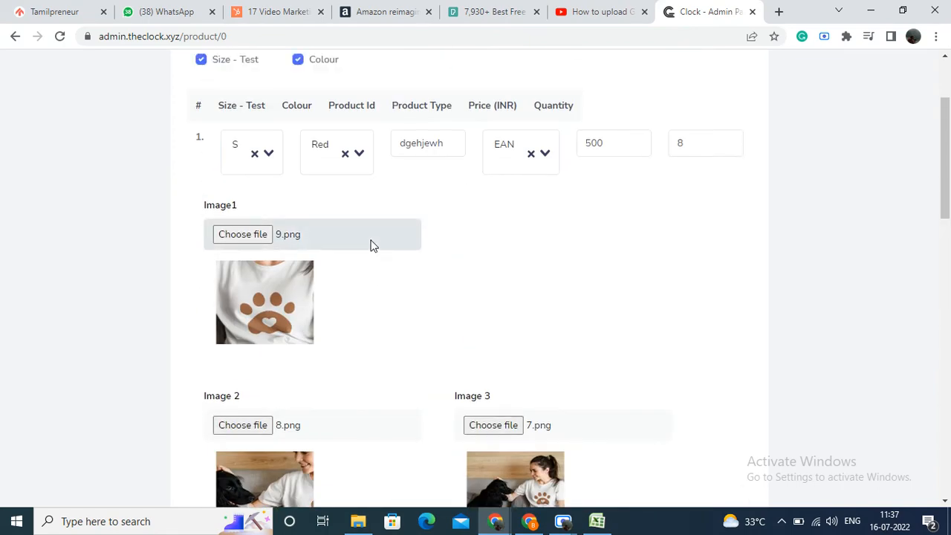
pyautogui.scroll(-5, 372, 246)
pyautogui.scroll(-5, 371, 244)
pyautogui.scroll(8, 376, 250)
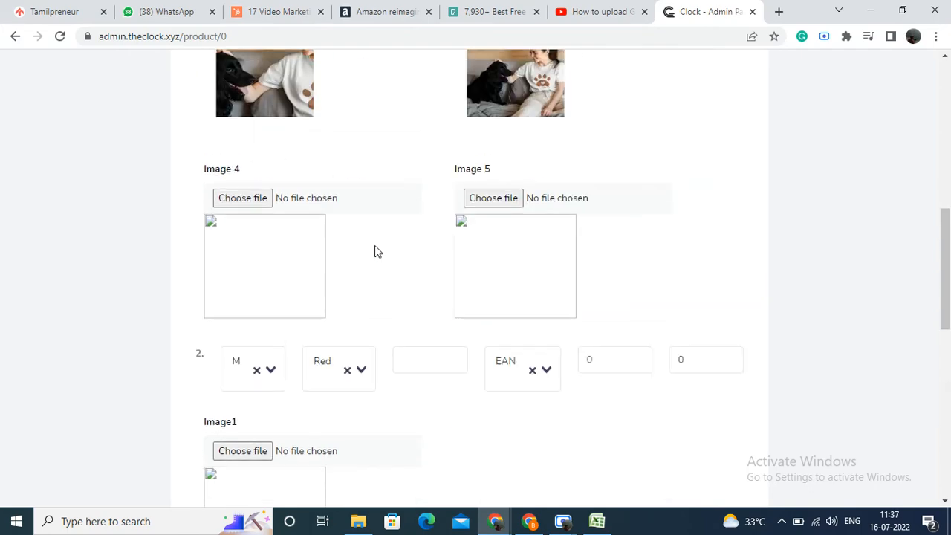
pyautogui.scroll(3, 268, 190)
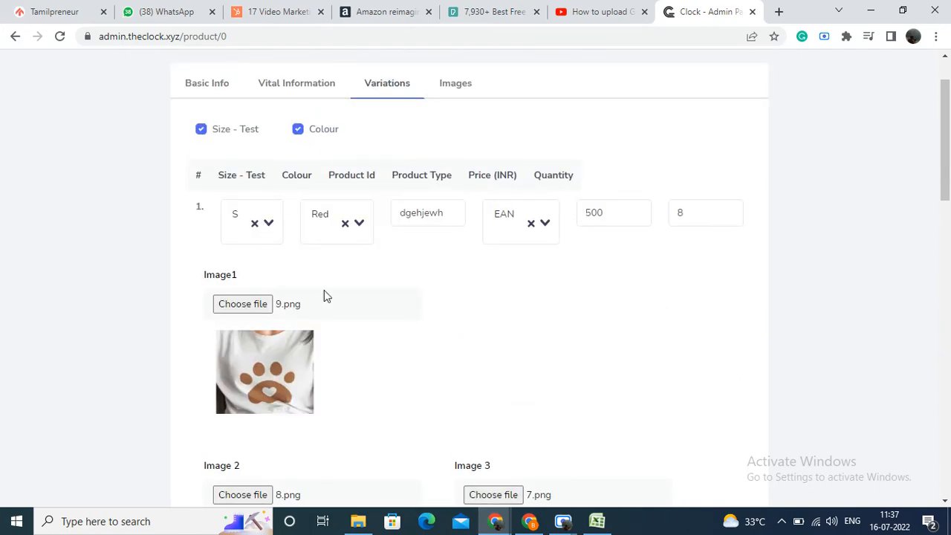
pyautogui.scroll(-8, 324, 295)
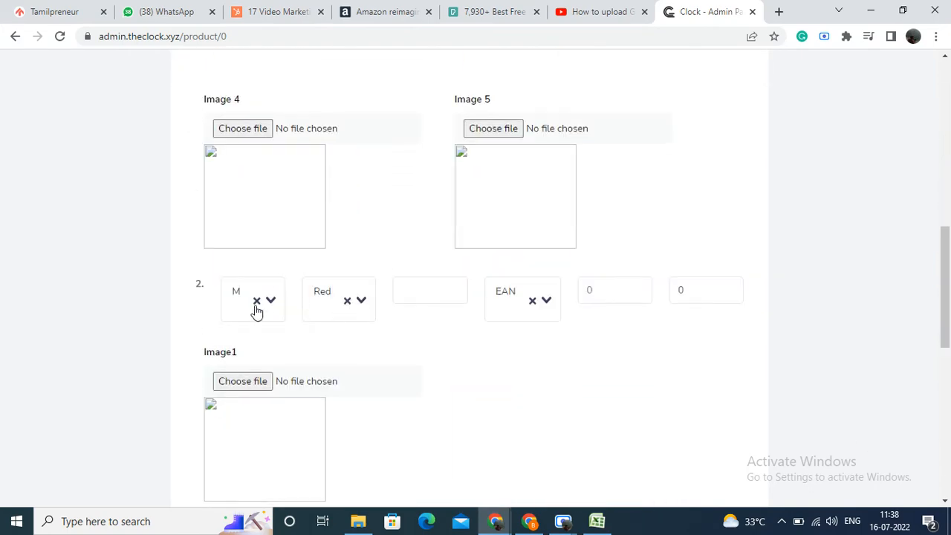
pyautogui.scroll(-6, 297, 313)
pyautogui.click(251, 374)
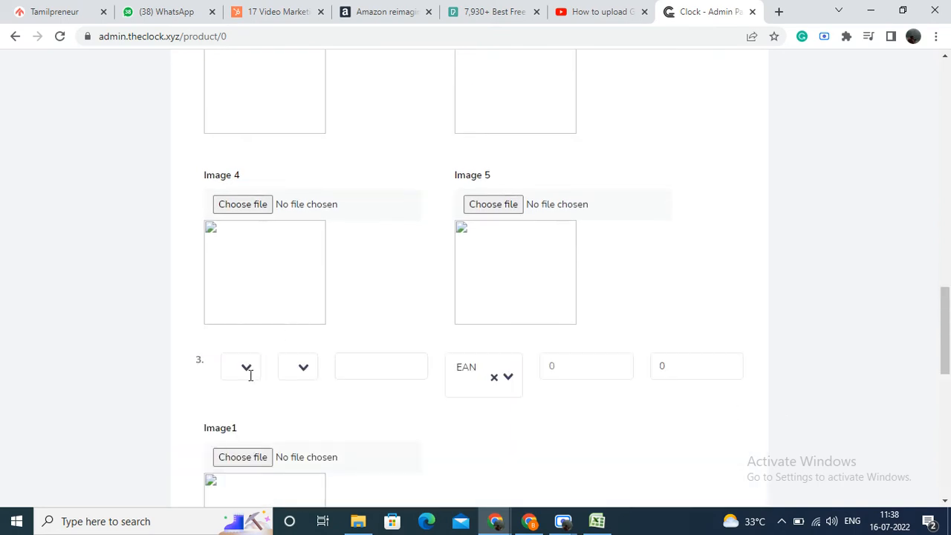
pyautogui.click(250, 374)
pyautogui.click(255, 431)
pyautogui.click(320, 371)
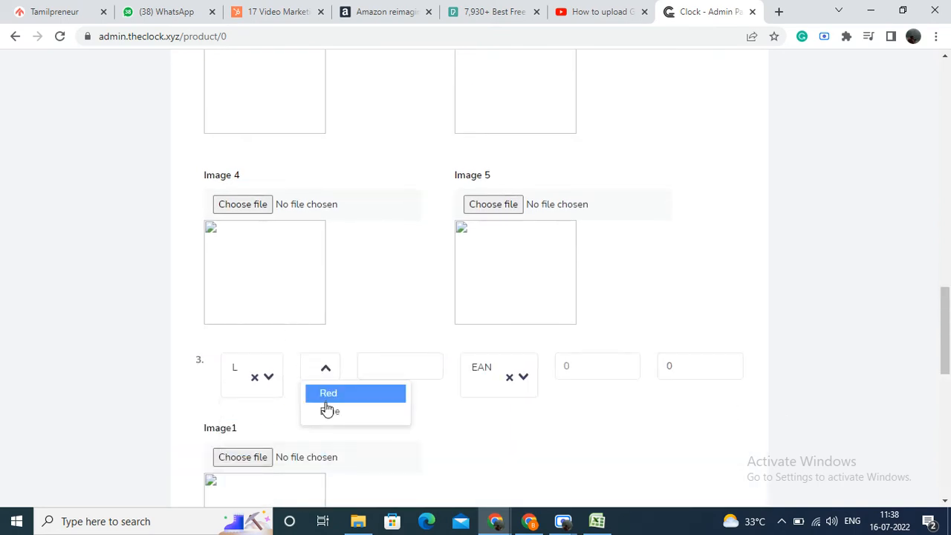
pyautogui.click(329, 398)
# Step: Add a fourth variation row with size S and colour Blue
pyautogui.scroll(-8, 331, 390)
pyautogui.click(237, 394)
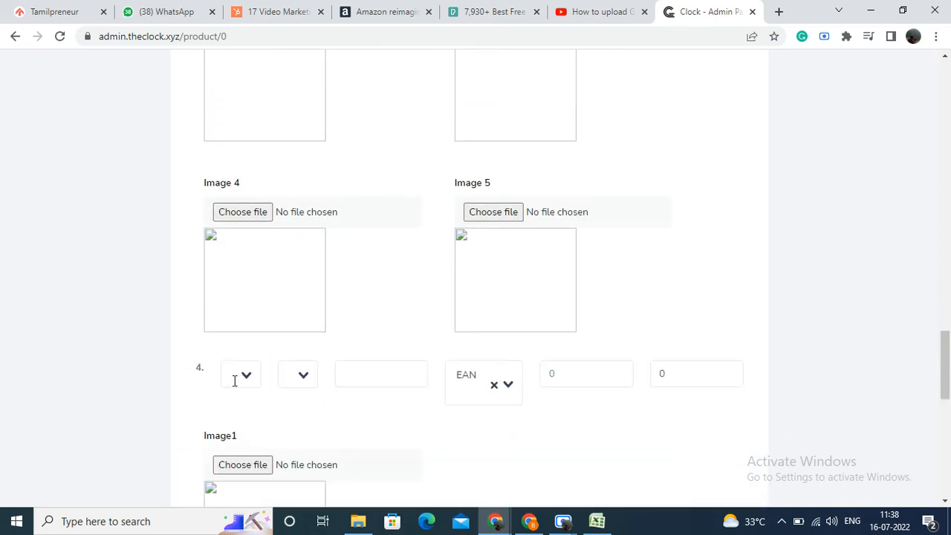
pyautogui.click(245, 375)
pyautogui.click(253, 402)
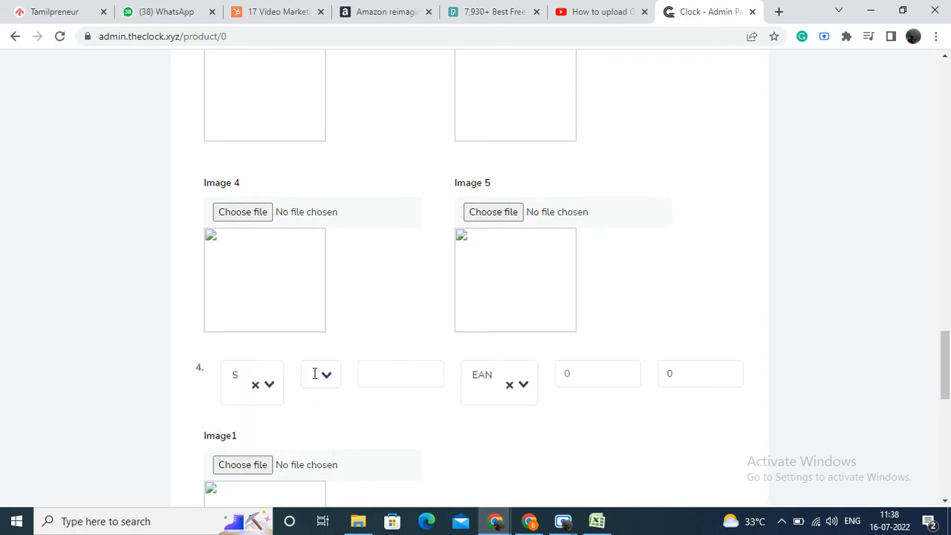
pyautogui.click(314, 374)
pyautogui.click(329, 418)
# Step: Add a fifth variation row with size M and colour Blue
pyautogui.scroll(4, 321, 417)
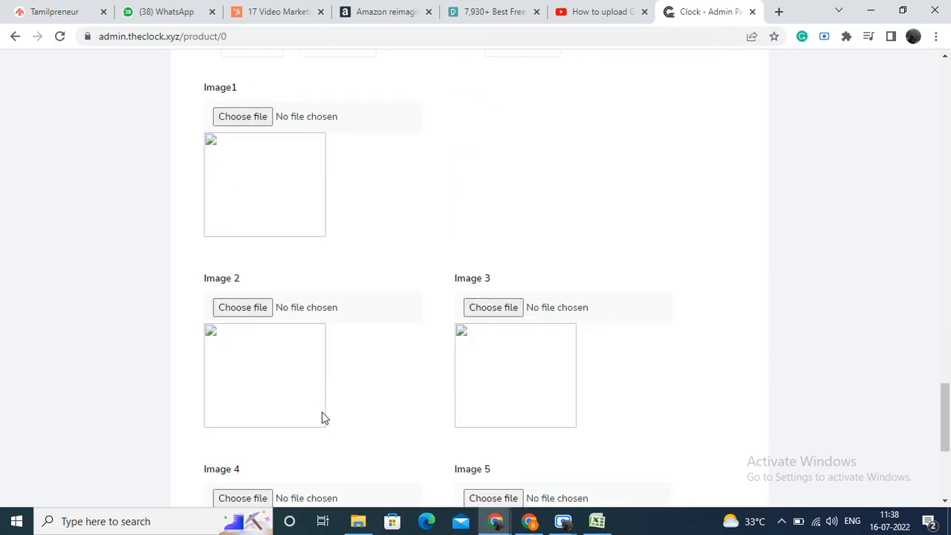
pyautogui.scroll(-4, 263, 379)
pyautogui.click(256, 386)
pyautogui.click(254, 382)
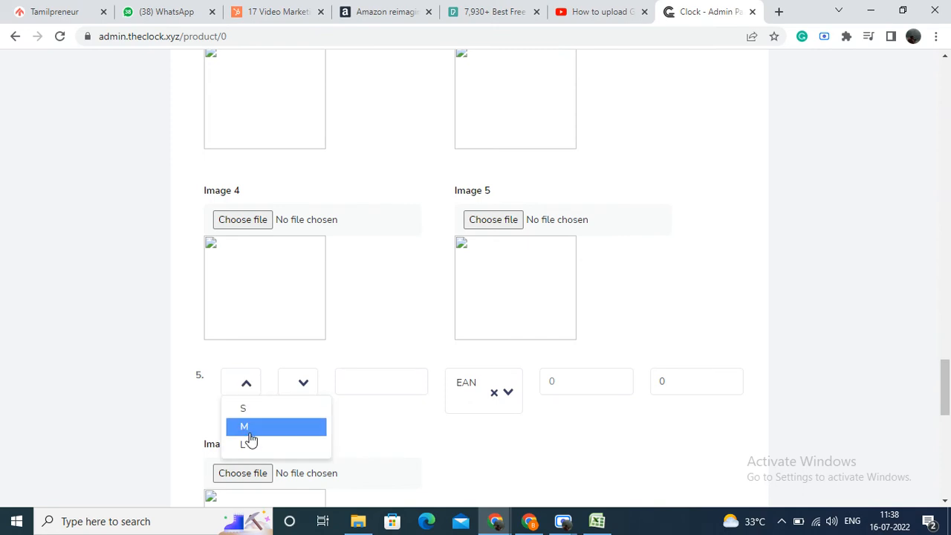
pyautogui.click(248, 427)
pyautogui.click(312, 384)
pyautogui.click(321, 428)
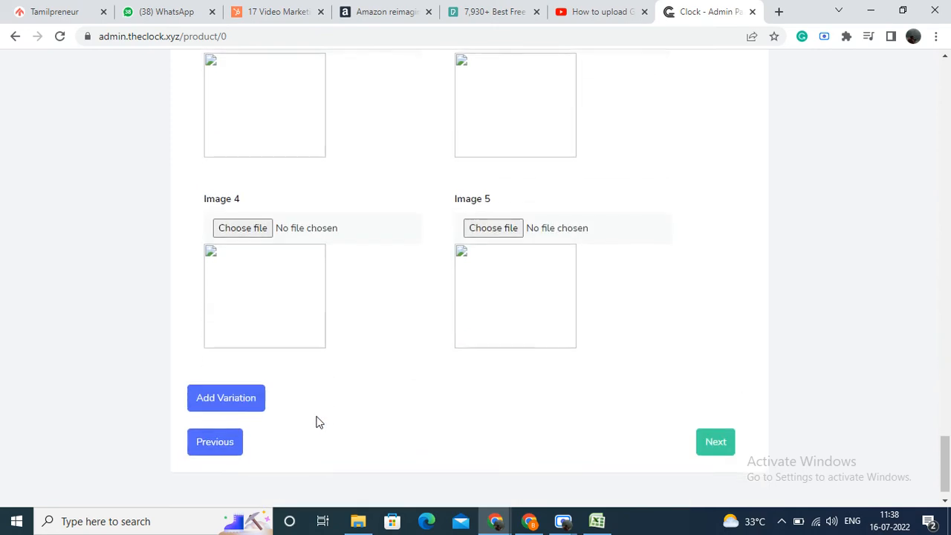
# Step: Add a sixth variation row with size L and colour Blue
pyautogui.click(225, 399)
pyautogui.click(241, 389)
pyautogui.click(266, 457)
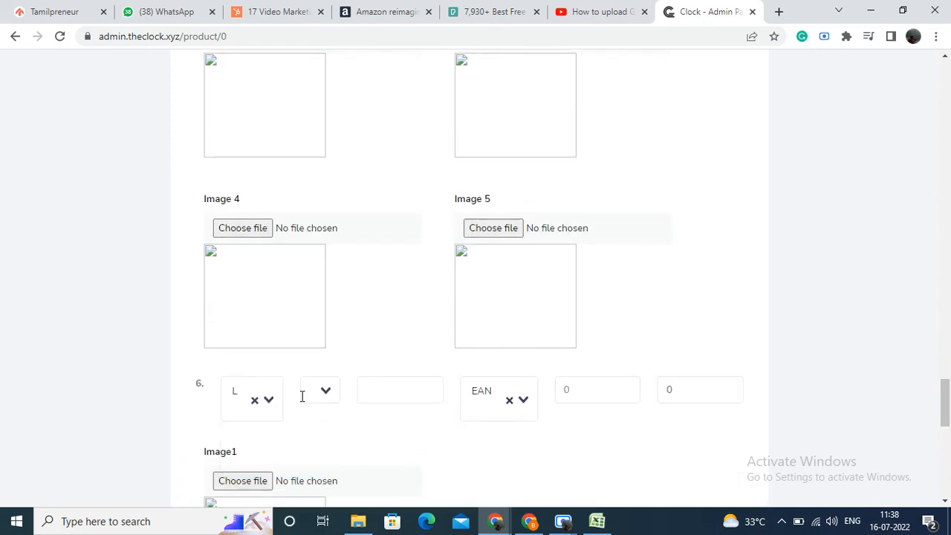
pyautogui.click(301, 394)
pyautogui.click(314, 434)
# Step: Set the price of the M/Red variation to 399 INR and of the L/Red variation to 601 INR
pyautogui.scroll(5, 435, 382)
pyautogui.scroll(20, 434, 375)
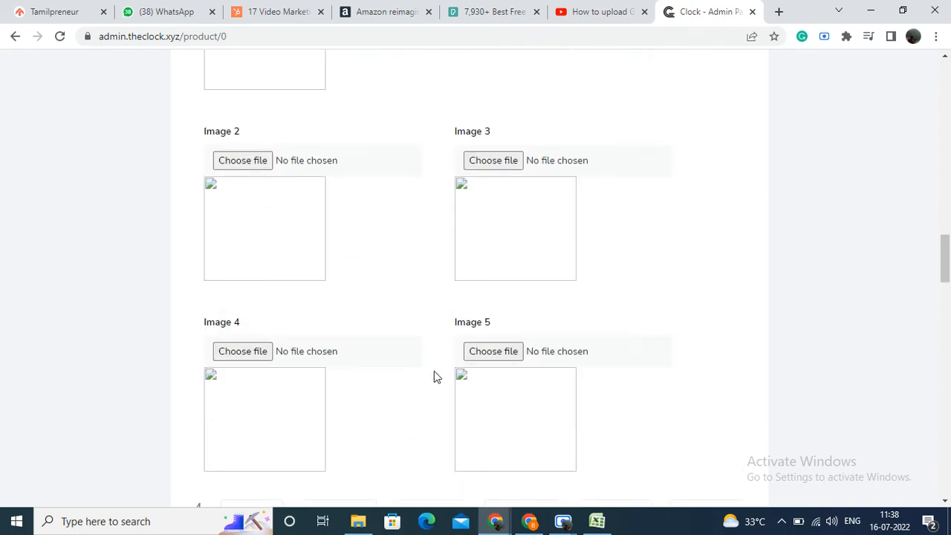
pyautogui.scroll(-8, 445, 372)
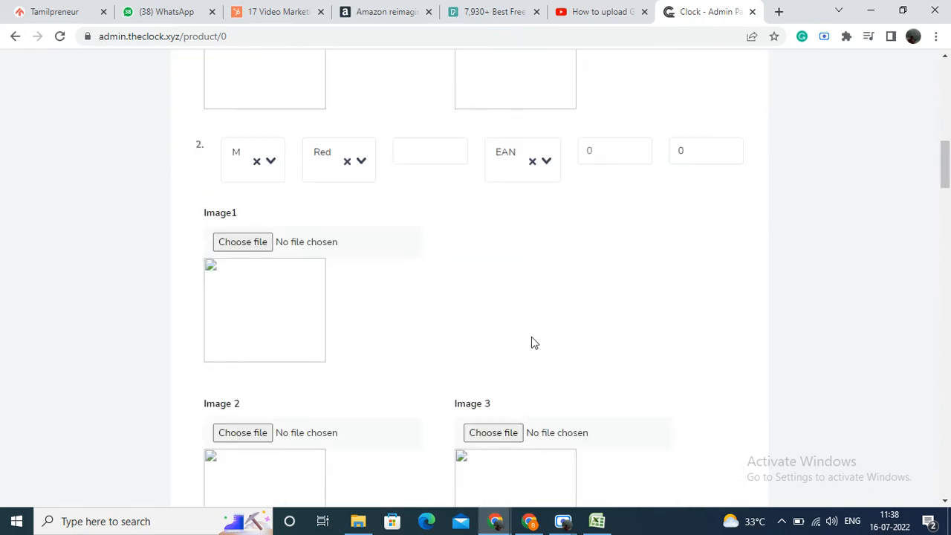
pyautogui.click(622, 151)
pyautogui.scroll(-8, 622, 150)
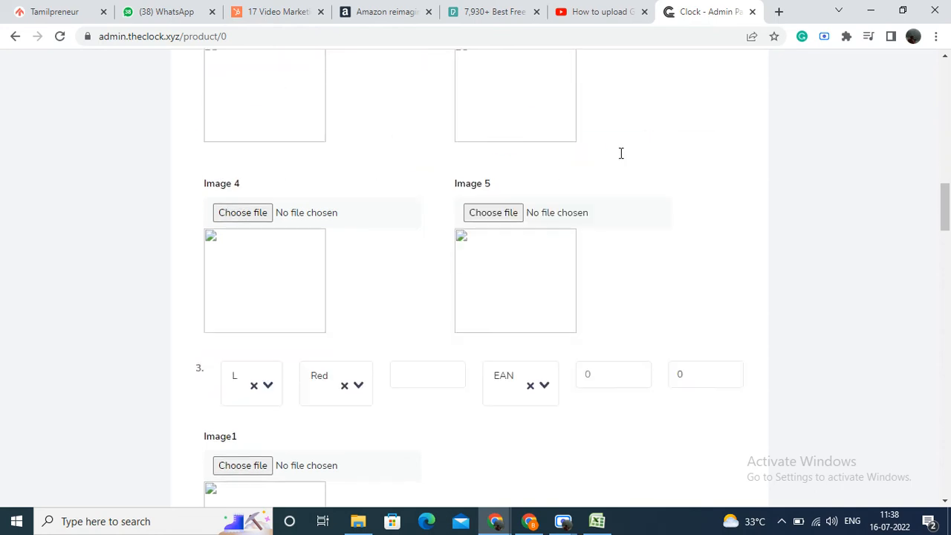
pyautogui.click(599, 361)
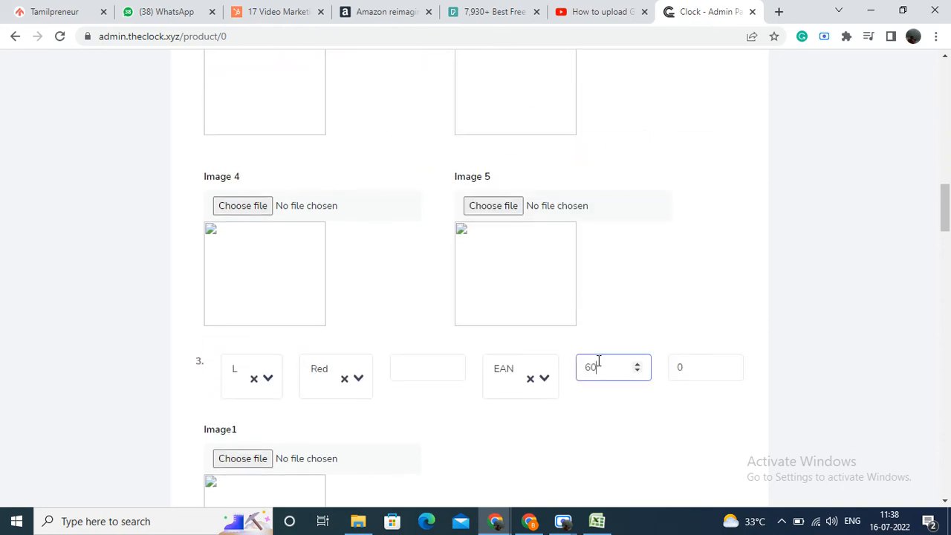
# Step: Go to the product's general images and upload 9.png from Downloads as the Main Image
pyautogui.scroll(15, 594, 362)
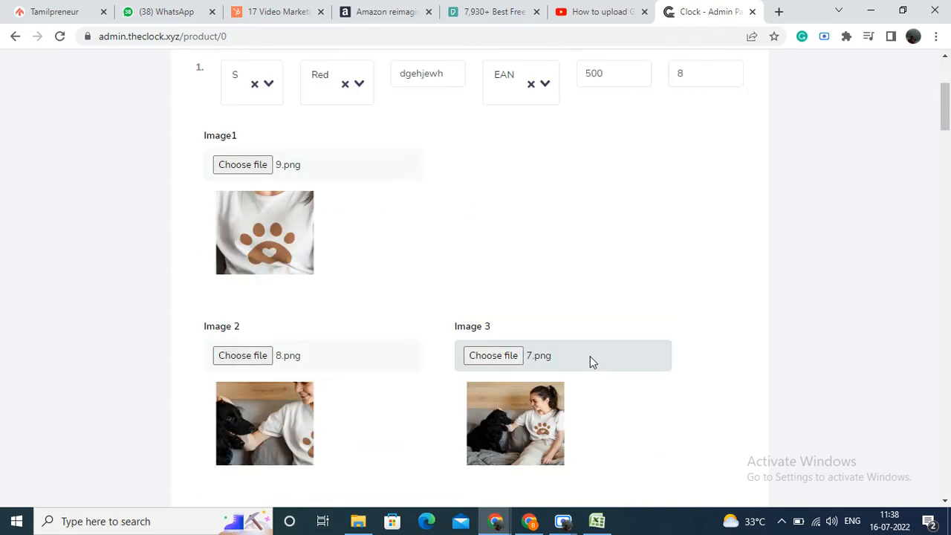
pyautogui.scroll(3, 590, 356)
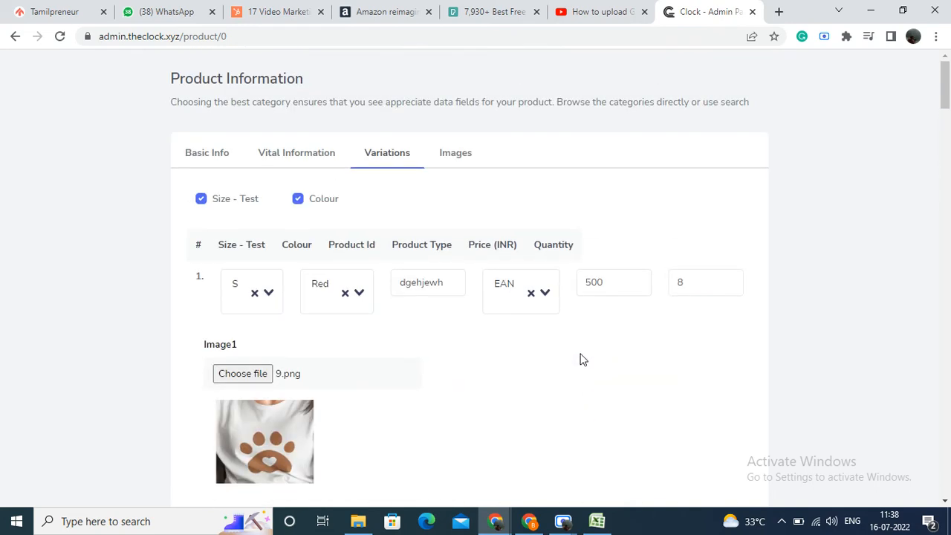
pyautogui.click(459, 154)
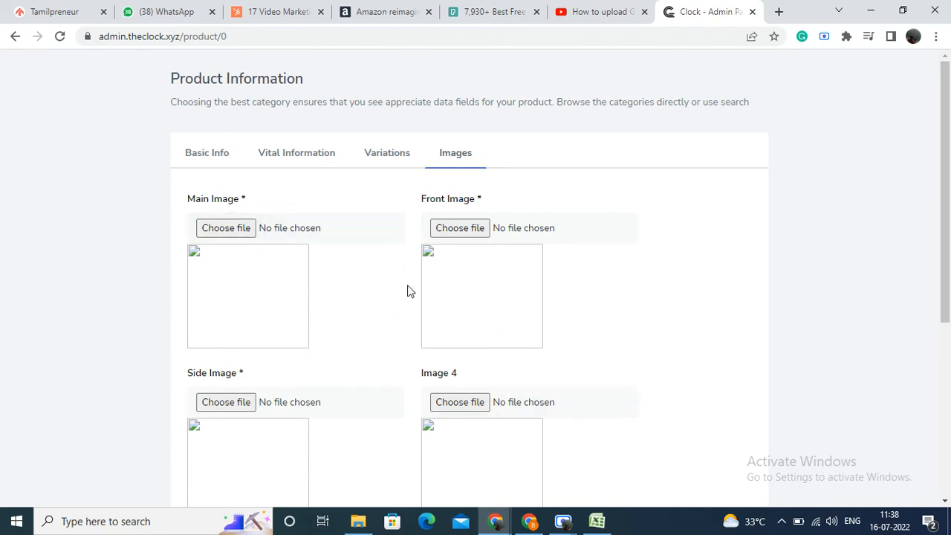
pyautogui.scroll(-4, 443, 247)
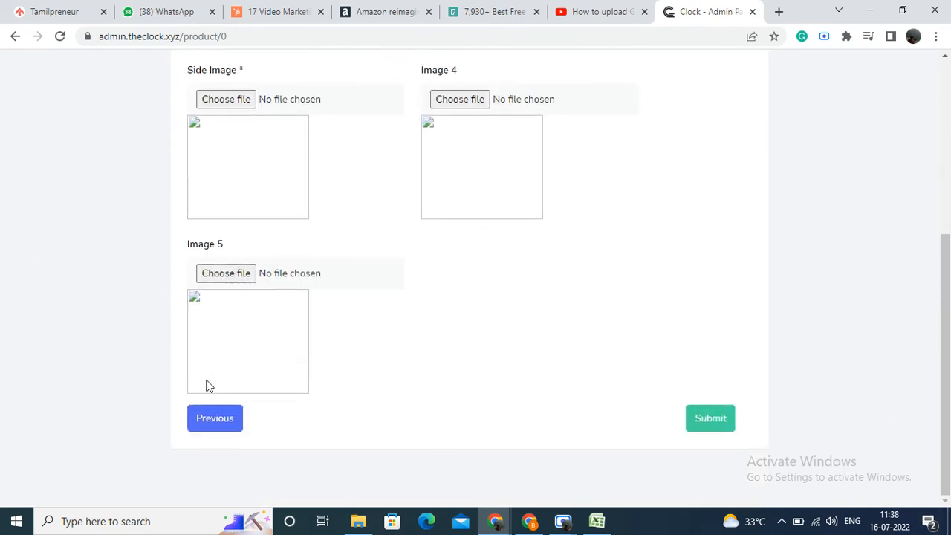
pyautogui.scroll(4, 441, 220)
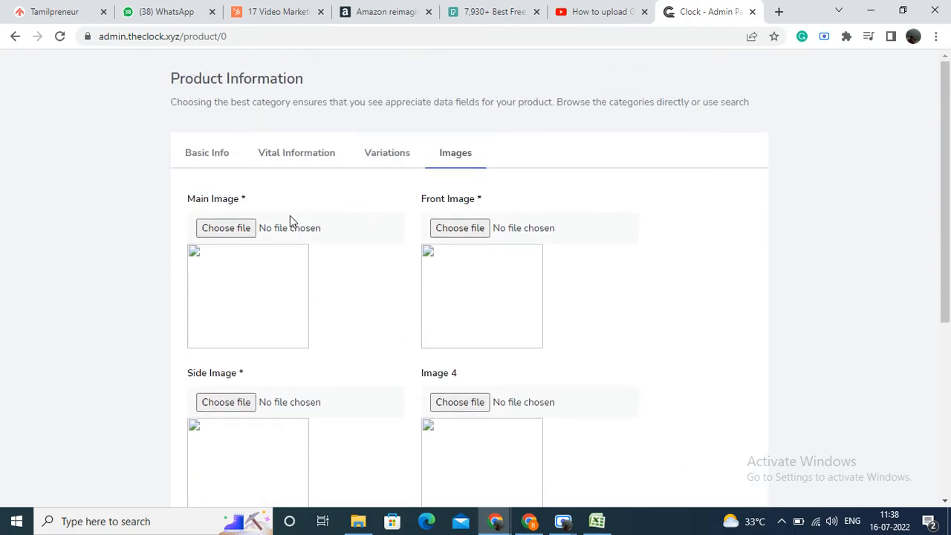
pyautogui.click(237, 229)
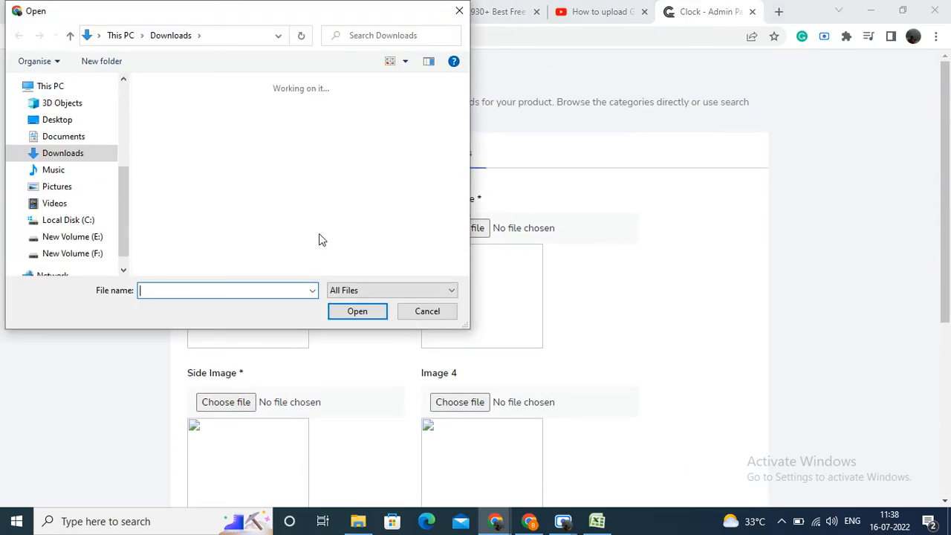
pyautogui.doubleClick(291, 246)
# Step: Upload 8.png as the Front Image and 7.png as the Side Image from Downloads, and try to submit the product
pyautogui.click(470, 233)
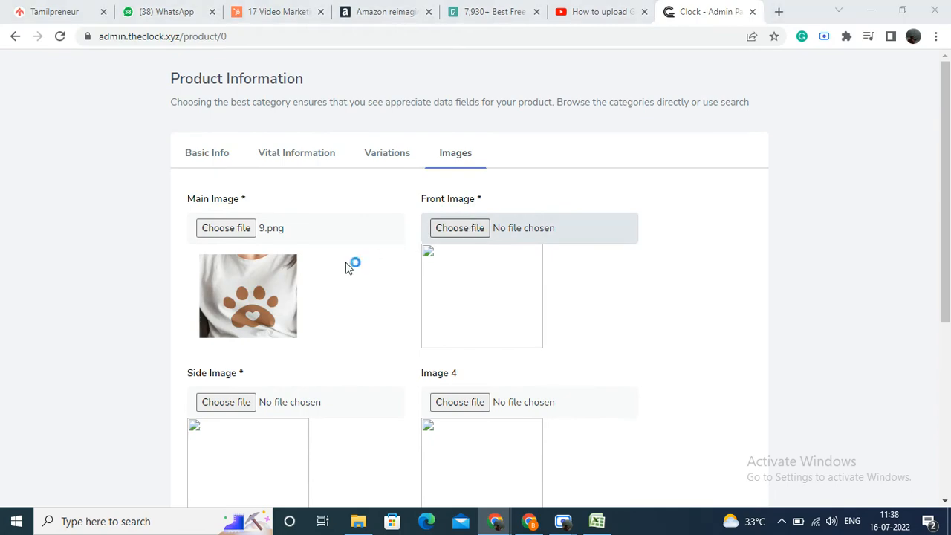
pyautogui.click(249, 249)
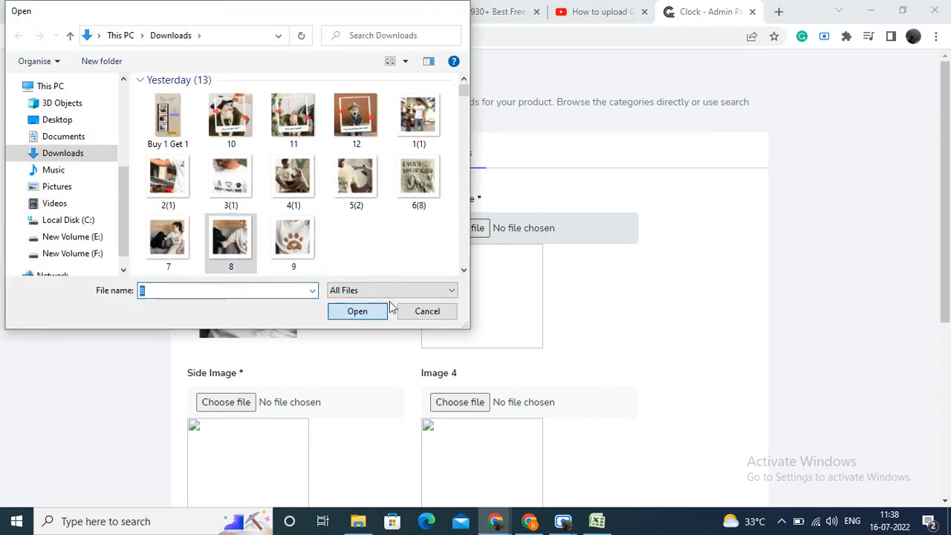
pyautogui.click(383, 311)
pyautogui.click(252, 402)
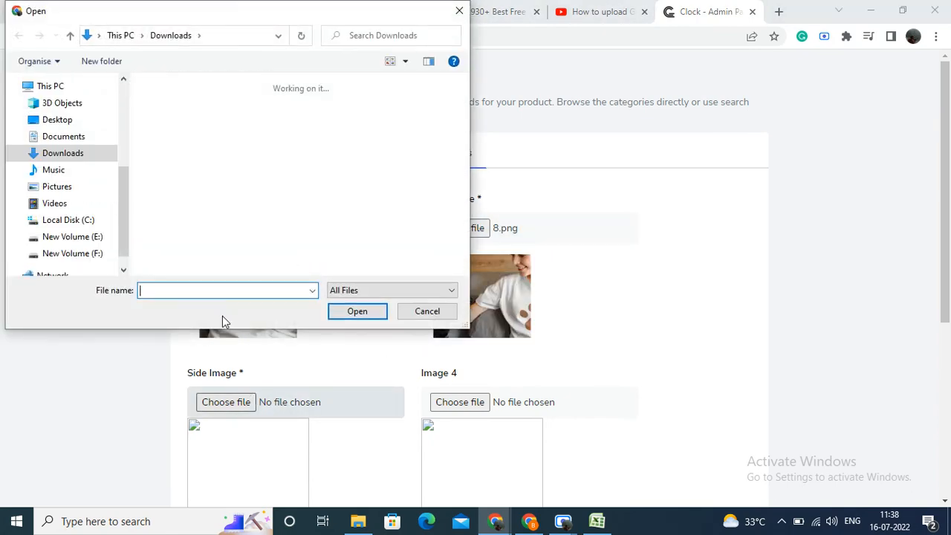
pyautogui.click(191, 248)
pyautogui.click(355, 311)
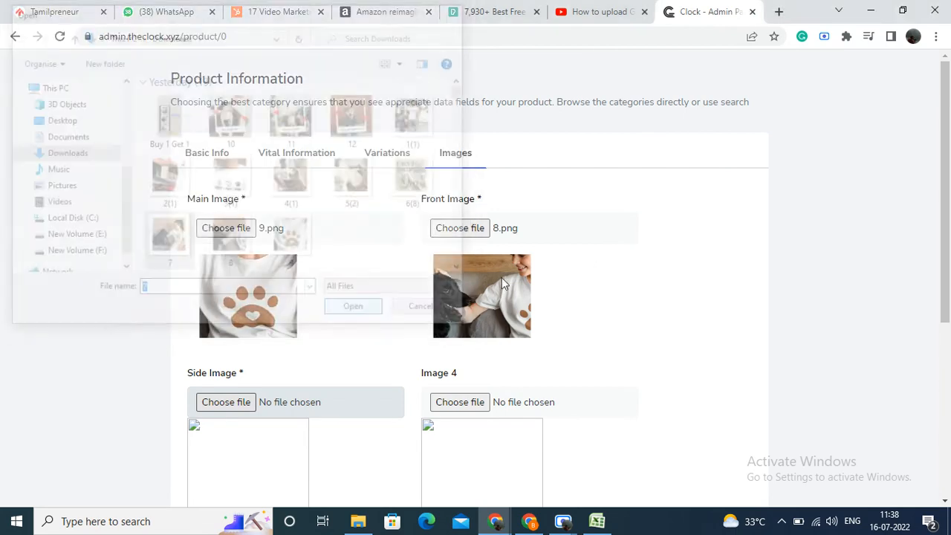
pyautogui.scroll(-4, 502, 278)
pyautogui.click(713, 417)
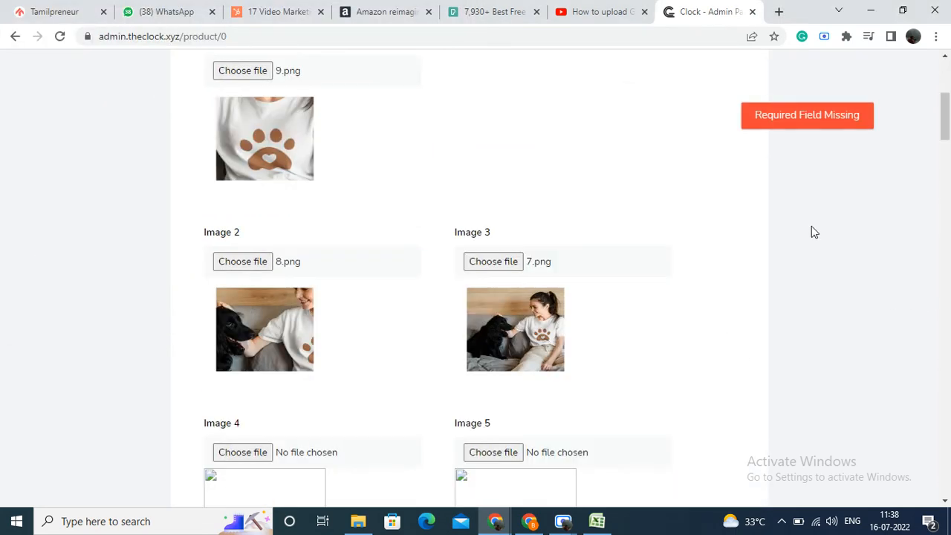
# Step: Set the price of the S/Blue variation to 5888 INR and of the M/Blue variation to 54 INR
pyautogui.scroll(4, 809, 238)
pyautogui.scroll(-10, 729, 290)
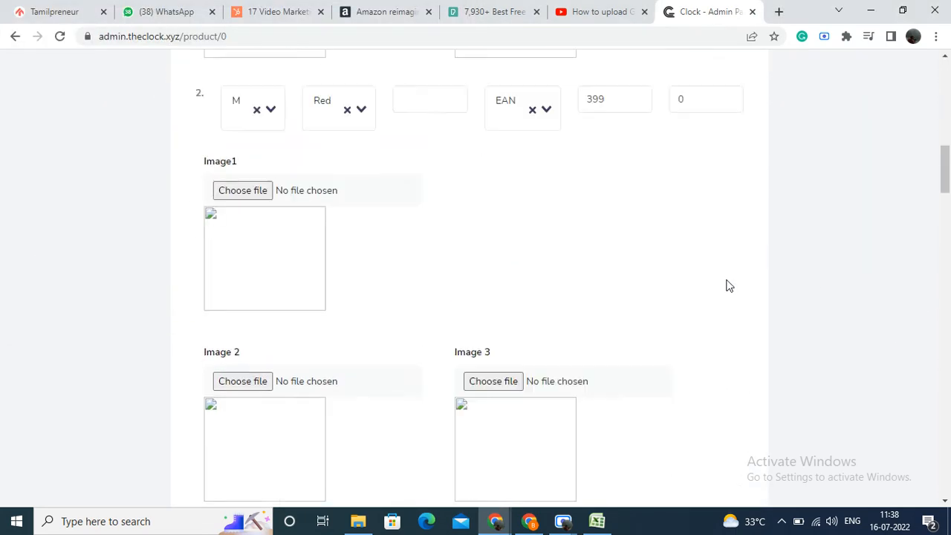
pyautogui.scroll(10, 726, 277)
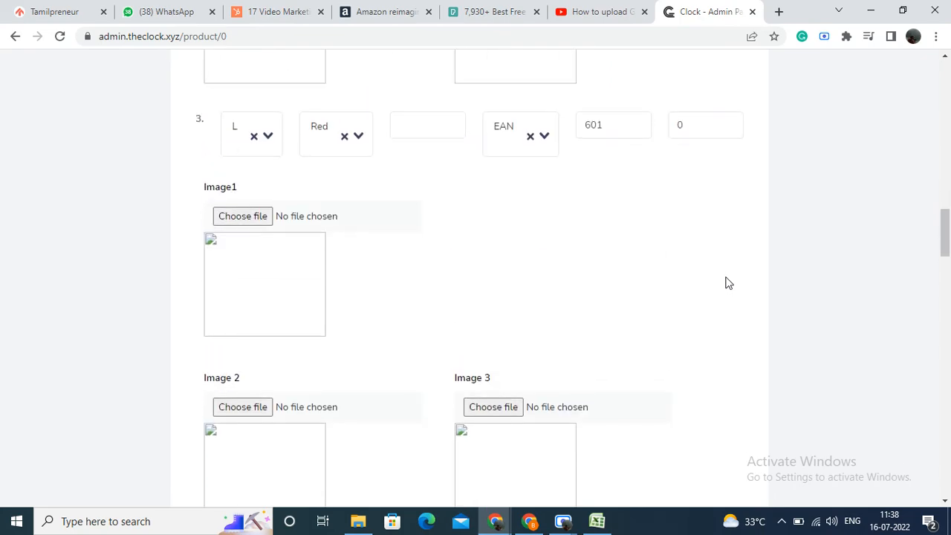
pyautogui.scroll(-8, 725, 272)
pyautogui.scroll(-11, 725, 274)
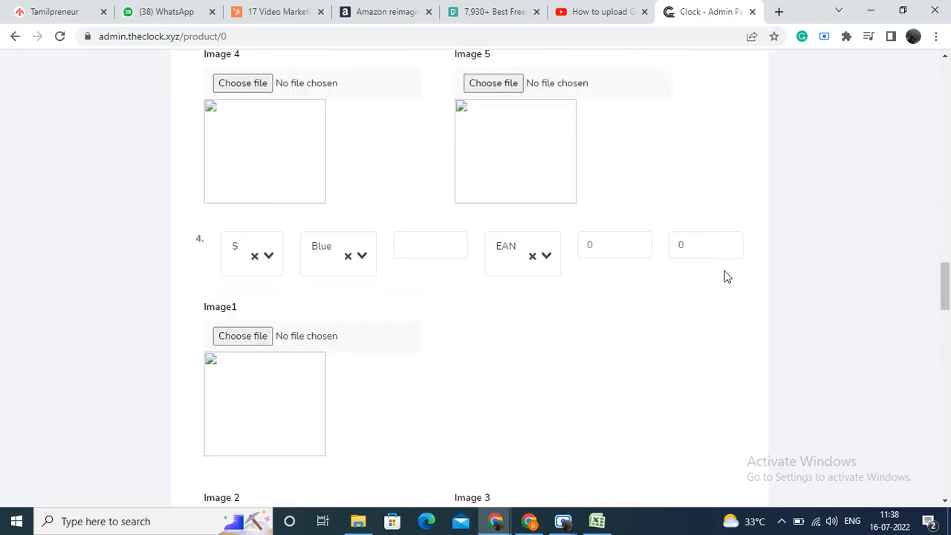
pyautogui.click(606, 164)
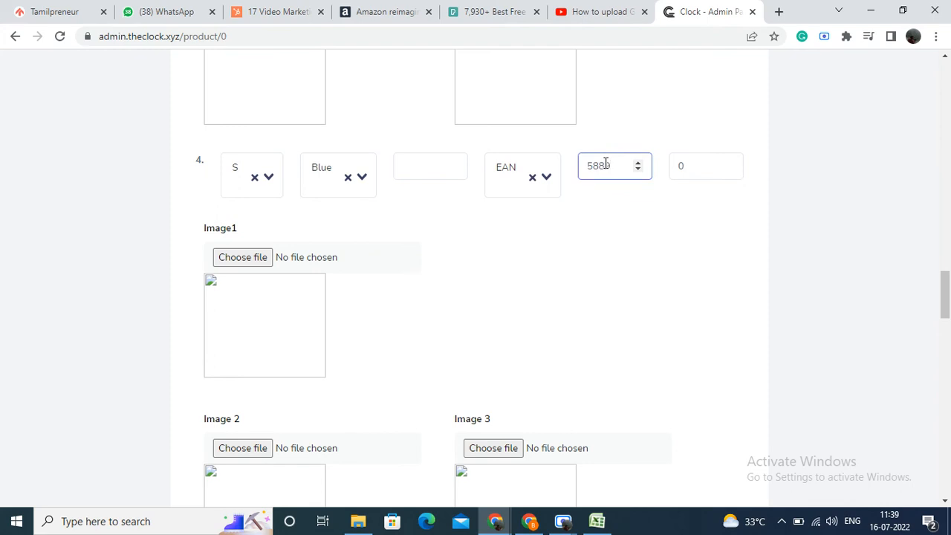
pyautogui.scroll(-7, 648, 245)
pyautogui.click(608, 243)
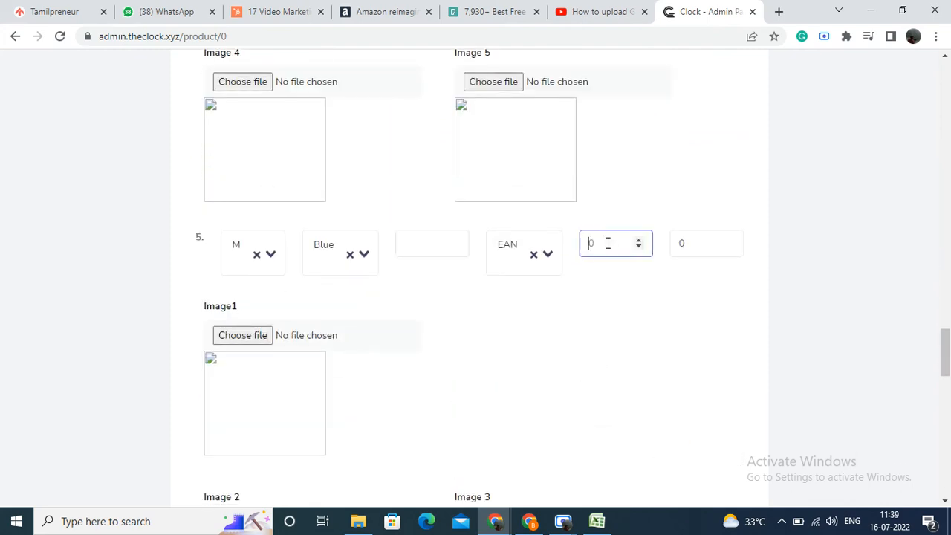
pyautogui.write('55')
# Step: Set the price of the L/Blue variation to 464 INR and try to continue to the general images
pyautogui.scroll(-9, 607, 246)
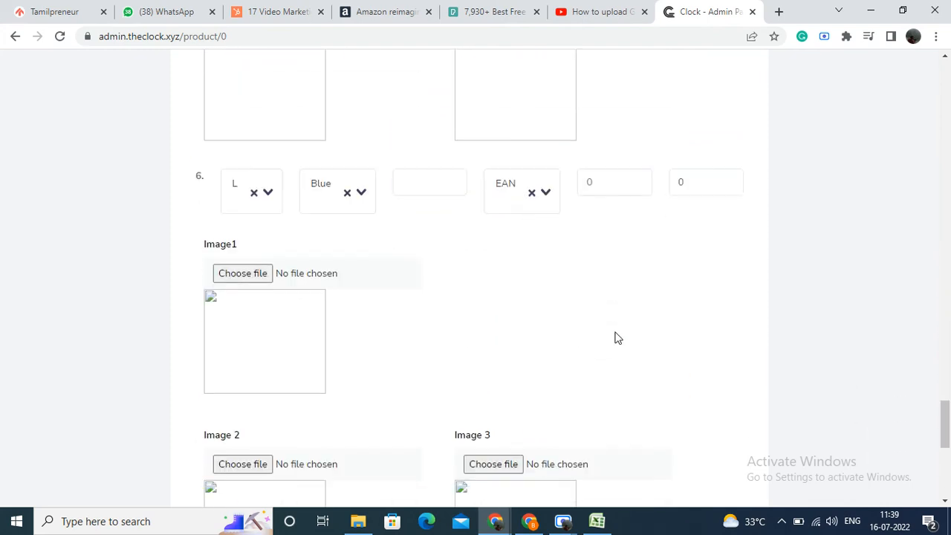
pyautogui.click(597, 186)
pyautogui.write('465')
pyautogui.scroll(-6, 616, 197)
pyautogui.click(722, 427)
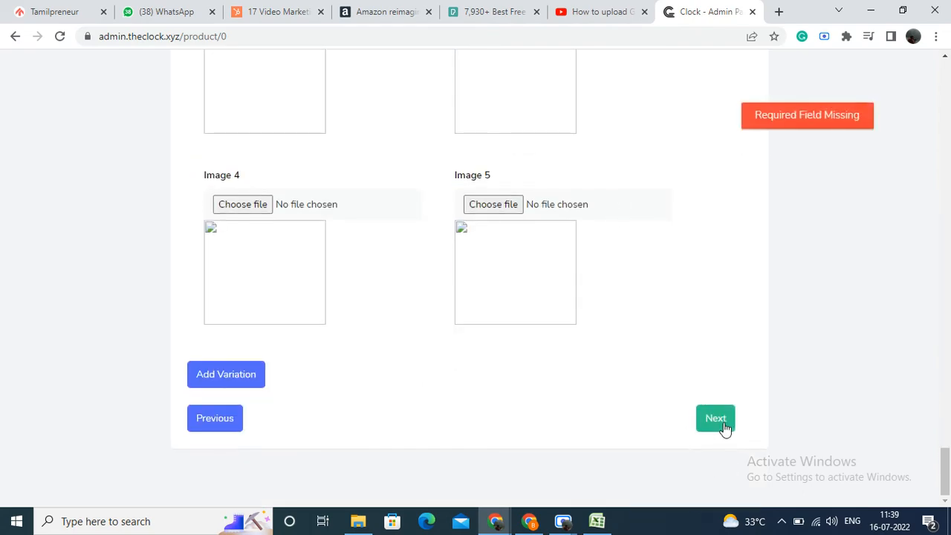
# Step: Enter EAN product ID 5665 for the L/Blue variation and 515 for the M/Blue variation
pyautogui.scroll(-4, 719, 390)
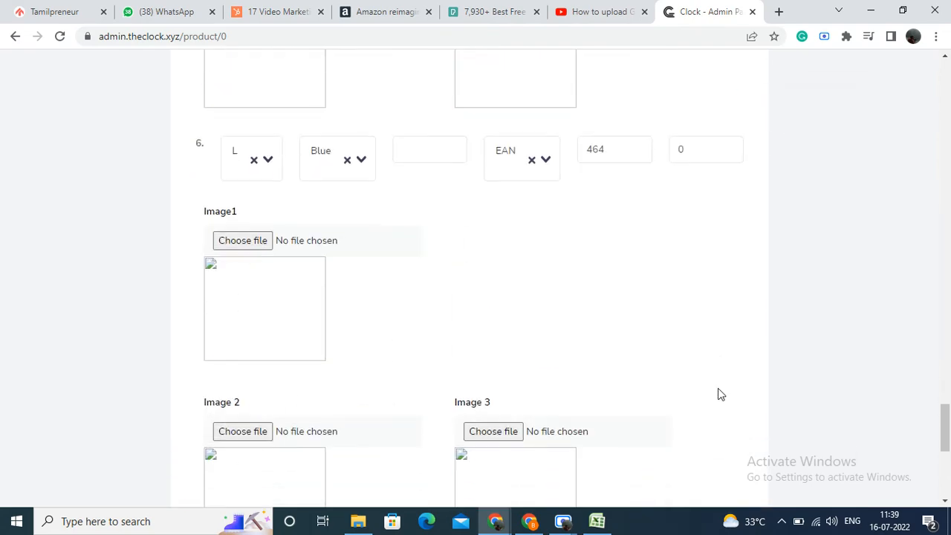
pyautogui.click(429, 150)
pyautogui.write('5665')
pyautogui.scroll(8, 428, 151)
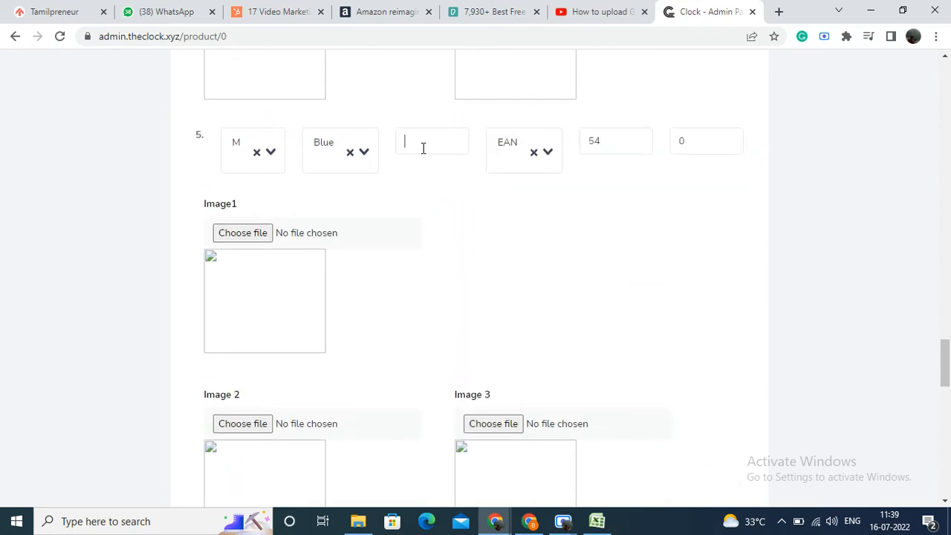
pyautogui.click(423, 148)
# Step: Enter EAN product ID 456 for the S/Blue variation and 5445 for the L/Red variation
pyautogui.scroll(4, 420, 149)
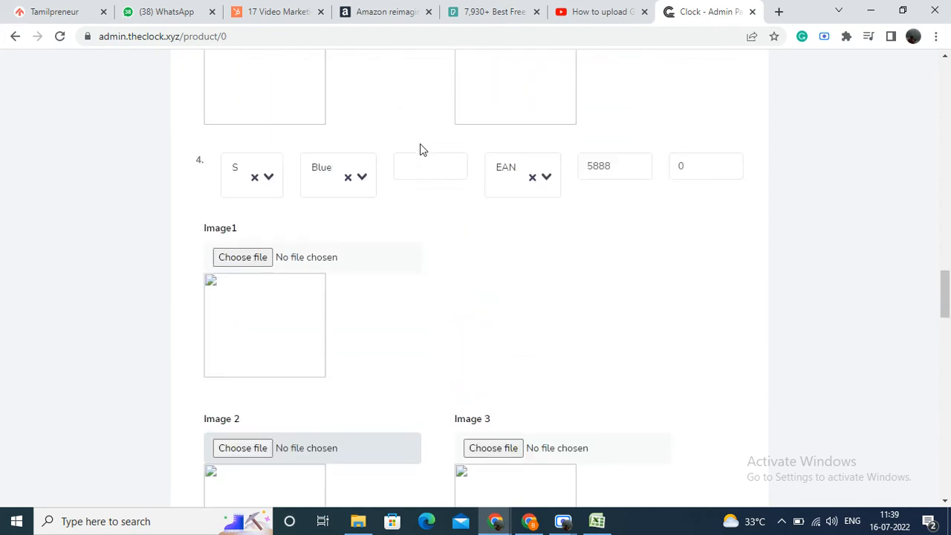
pyautogui.click(420, 194)
pyautogui.write('456')
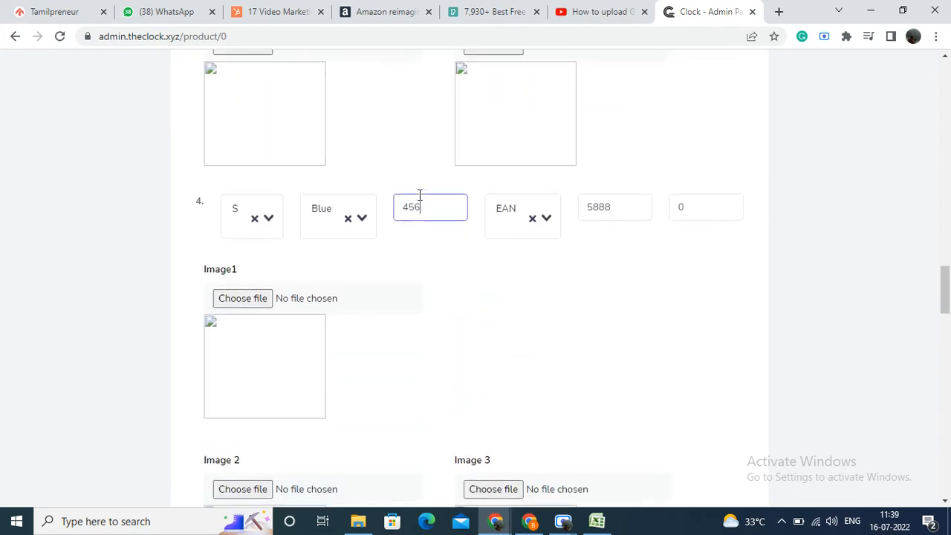
pyautogui.scroll(9, 419, 197)
pyautogui.click(423, 266)
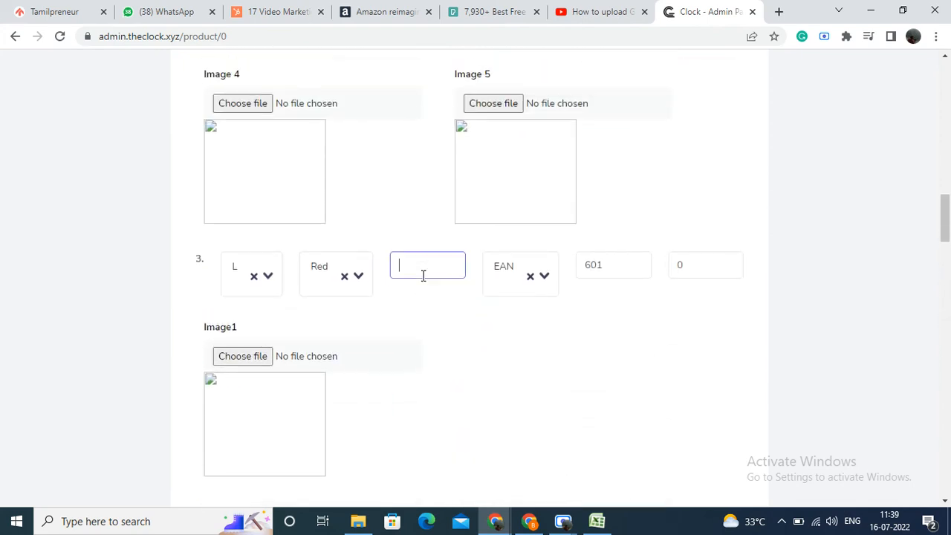
pyautogui.write('5445')
# Step: Enter EAN product ID 55 for the M/Red variation
pyautogui.scroll(-3, 422, 280)
pyautogui.scroll(-4, 421, 281)
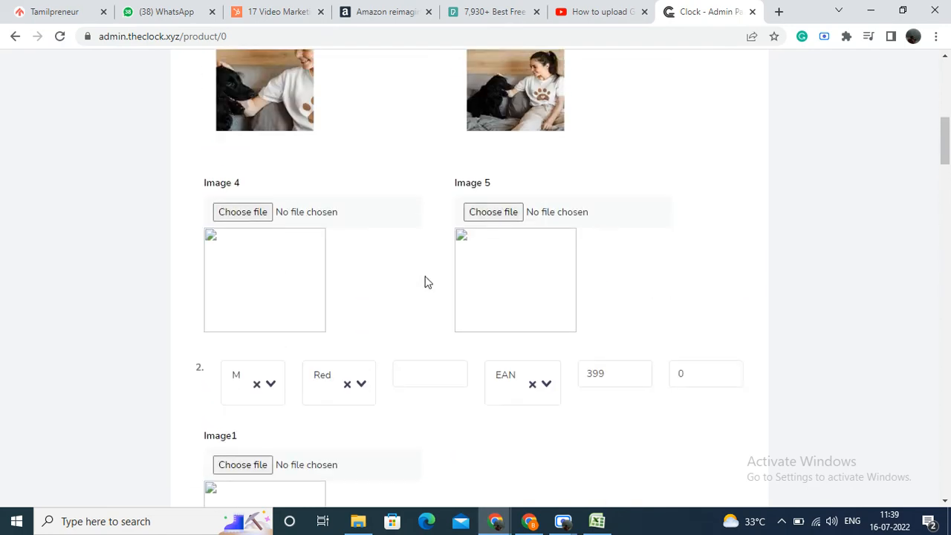
pyautogui.click(414, 400)
pyautogui.write('55')
# Step: Upload 9.png from Downloads as Image1 of the M/Red variation
pyautogui.scroll(6, 404, 398)
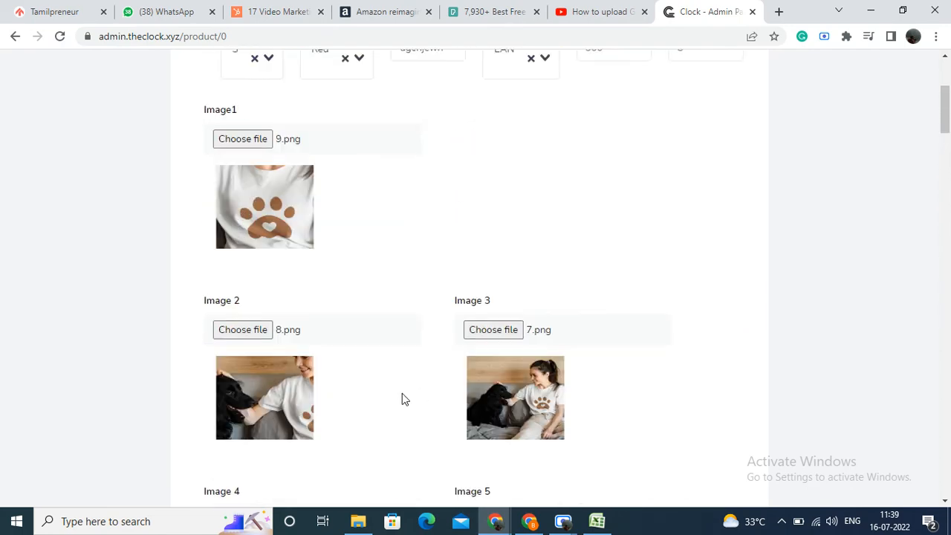
pyautogui.scroll(-11, 375, 366)
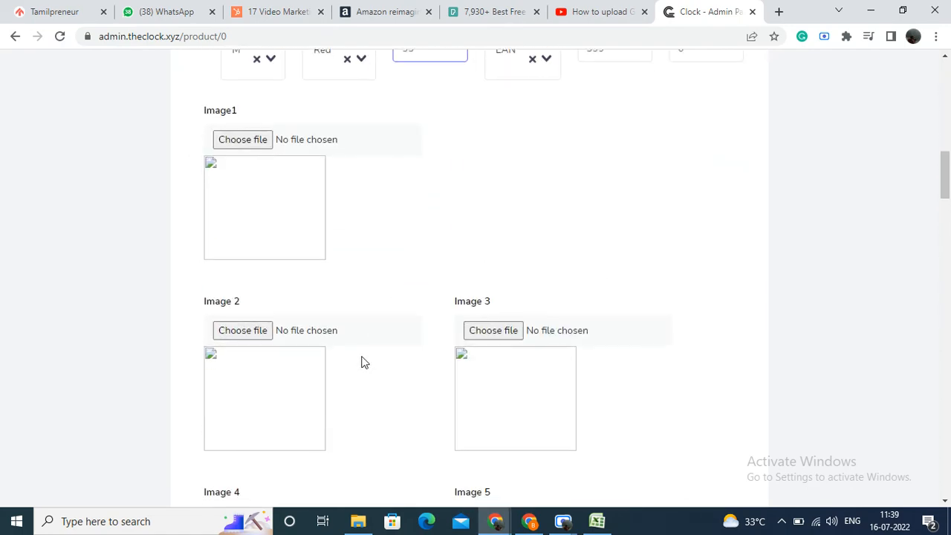
pyautogui.click(240, 144)
pyautogui.click(292, 245)
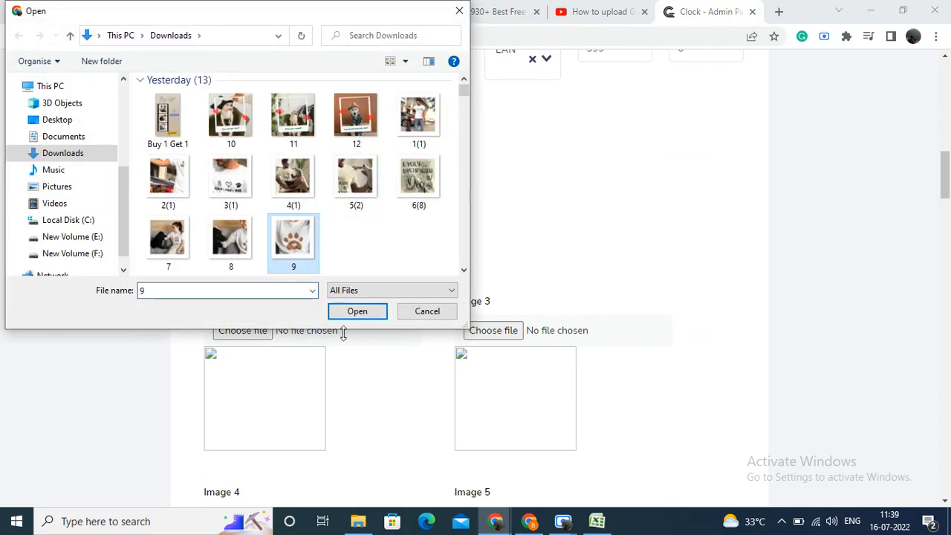
pyautogui.click(353, 315)
# Step: Upload 9.png from Downloads as Image1 of the L/Red variation
pyautogui.scroll(-8, 352, 312)
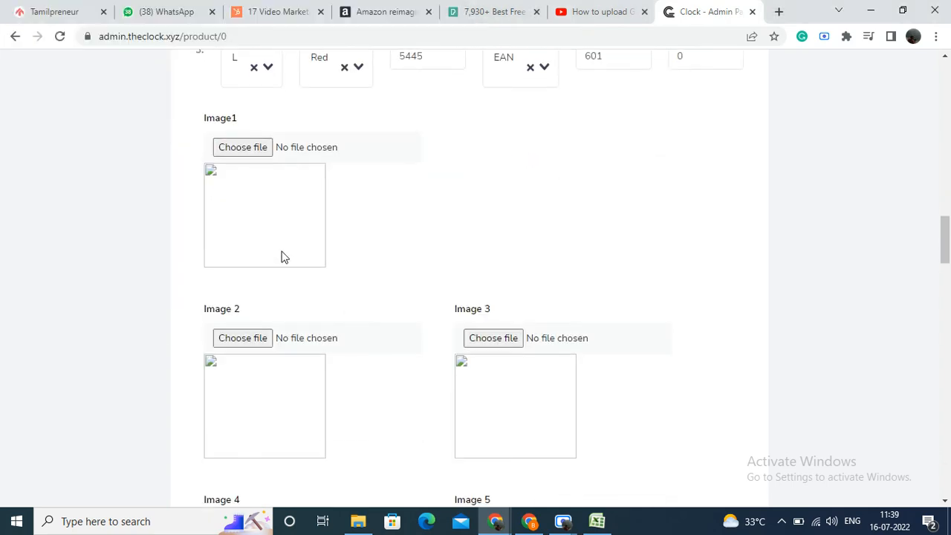
pyautogui.click(255, 155)
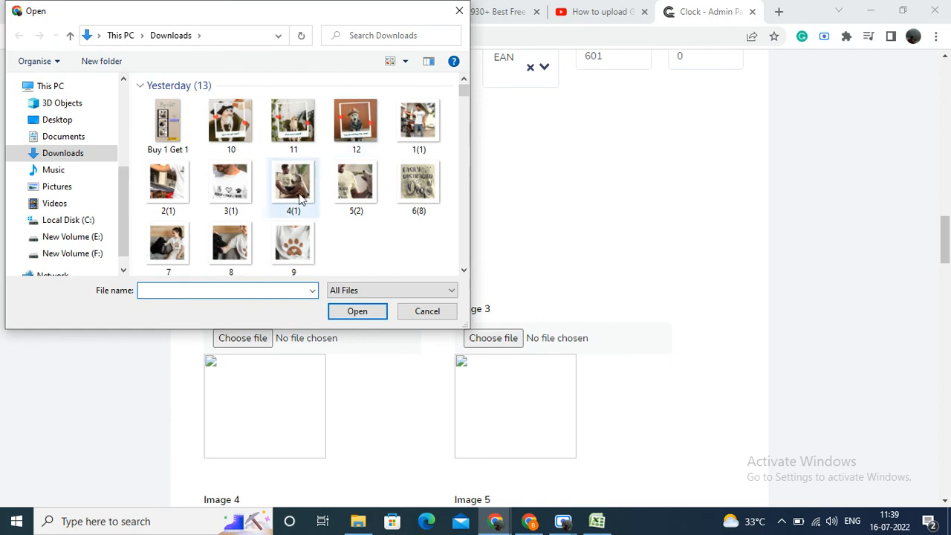
pyautogui.click(293, 245)
pyautogui.click(357, 312)
# Step: Upload 9.png from Downloads as Image1 of the S/Blue variation
pyautogui.scroll(-5, 356, 304)
pyautogui.scroll(-4, 357, 308)
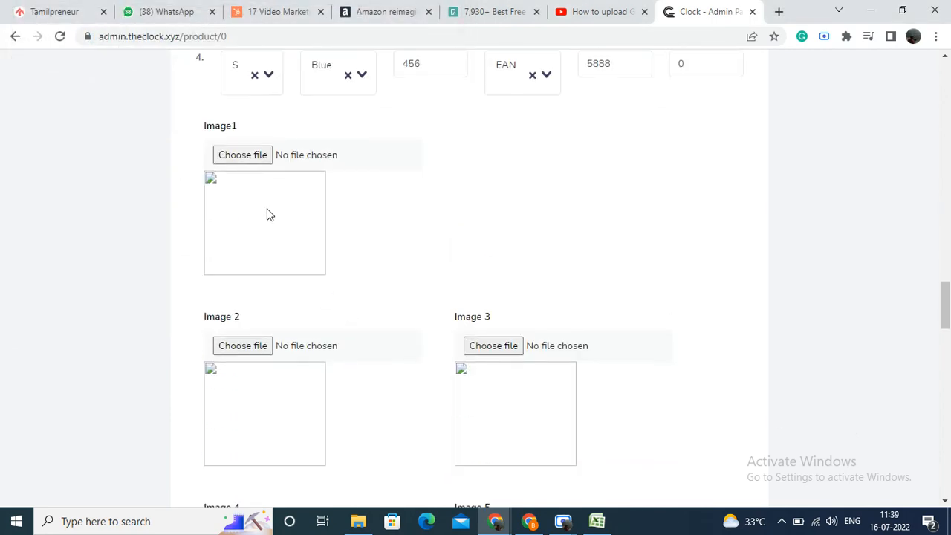
pyautogui.click(255, 156)
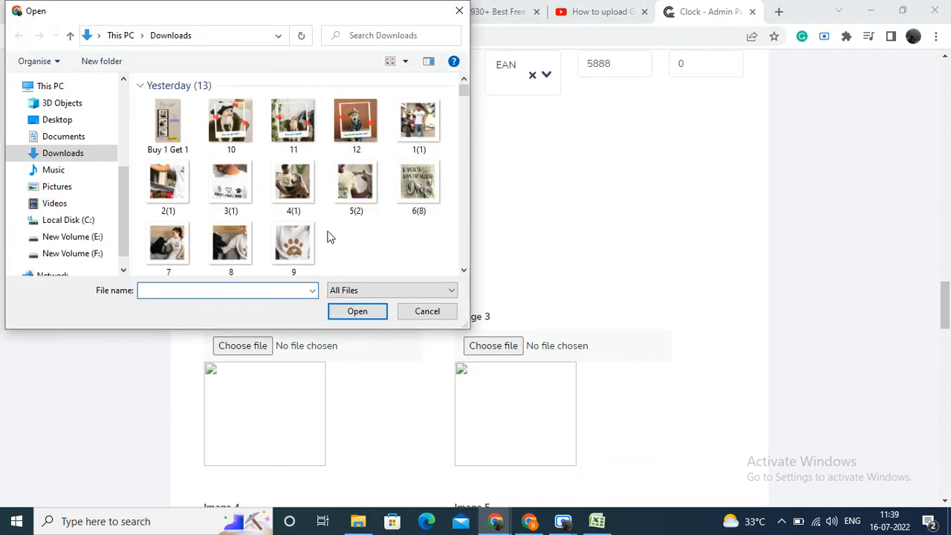
pyautogui.click(293, 245)
pyautogui.click(334, 310)
# Step: Upload 9.png from Downloads as Image1 of the M/Blue variation
pyautogui.scroll(-5, 333, 292)
pyautogui.scroll(-3, 334, 292)
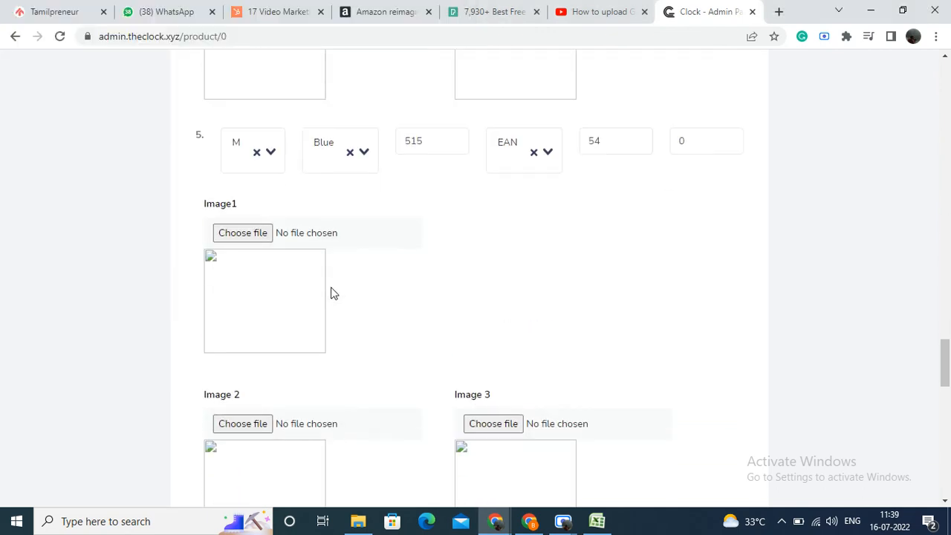
pyautogui.click(249, 234)
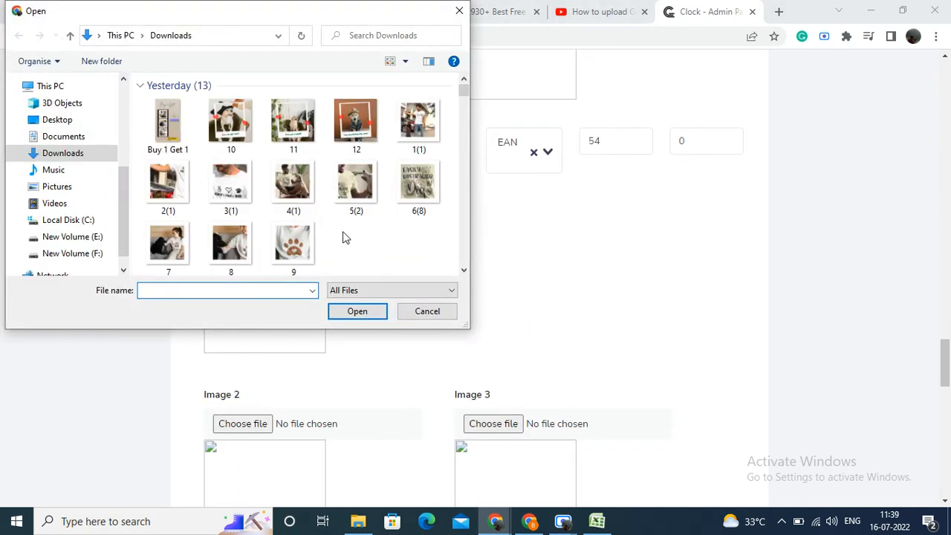
pyautogui.click(301, 257)
pyautogui.click(357, 311)
# Step: Upload 9.png from Downloads as Image1 of the L/Blue variation
pyautogui.scroll(-1, 357, 301)
pyautogui.scroll(-7, 356, 297)
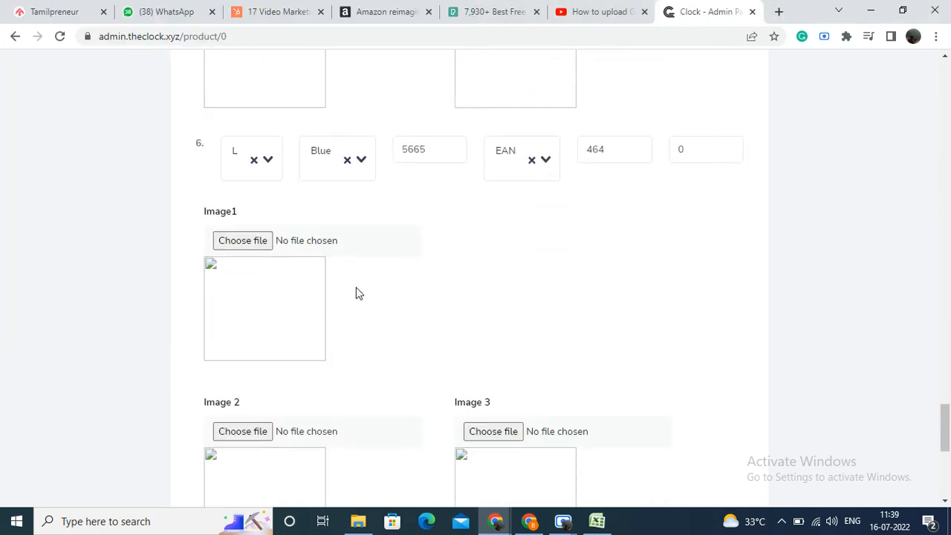
pyautogui.click(369, 249)
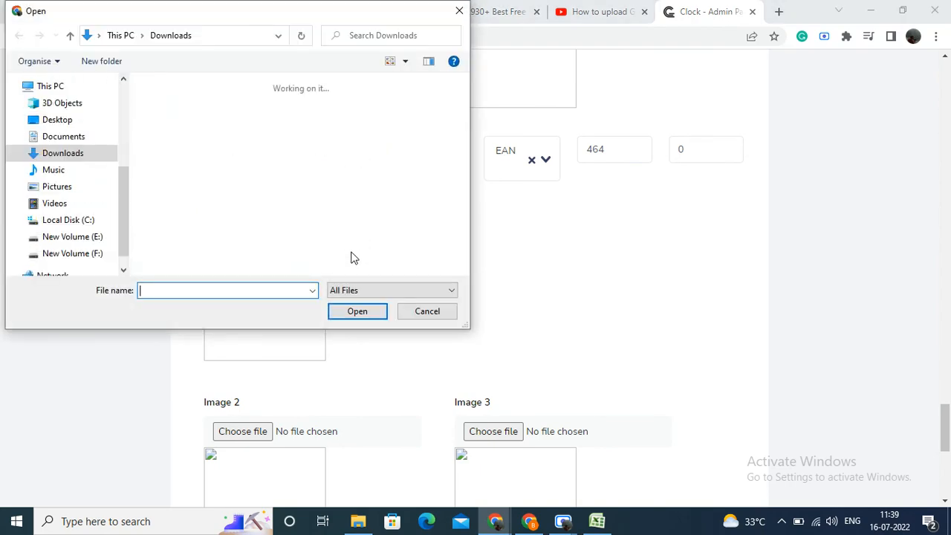
pyautogui.click(294, 243)
pyautogui.click(358, 311)
# Step: Continue from the variations to the general images and submit the product
pyautogui.scroll(-5, 423, 302)
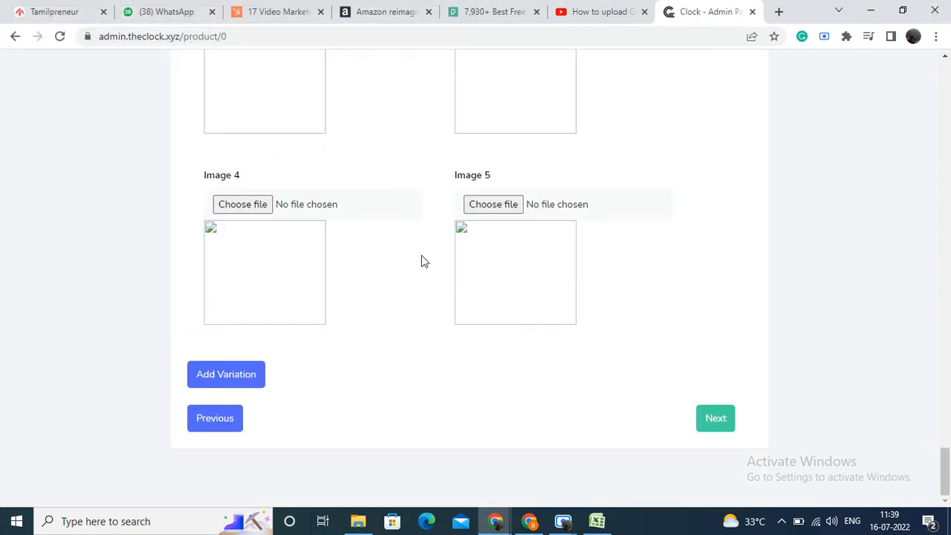
pyautogui.click(715, 418)
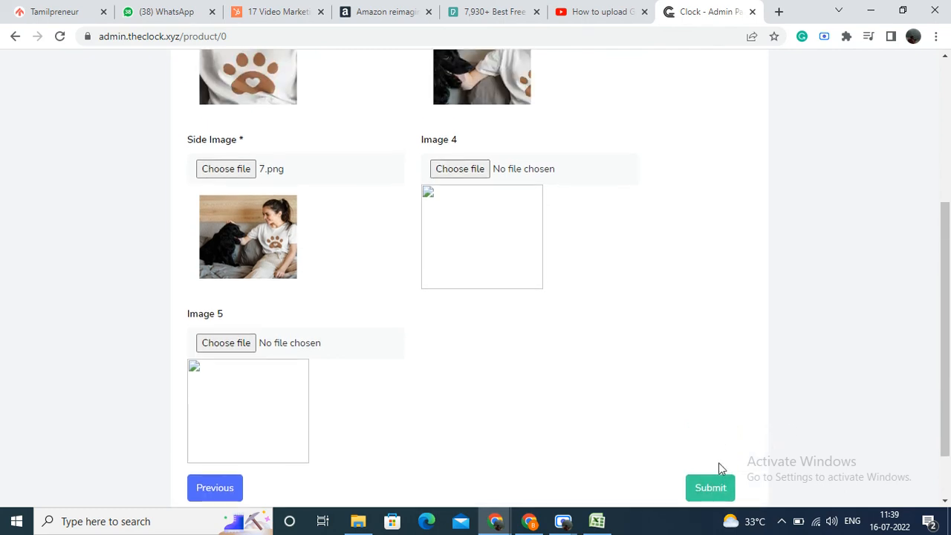
pyautogui.click(724, 489)
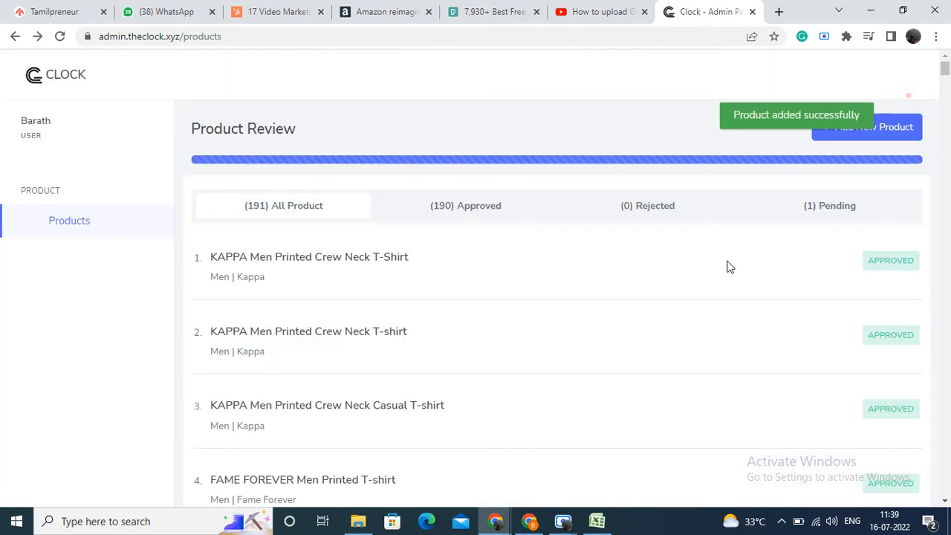
# Step: Log in to the admin panel with the administrator account's saved e-mail address and password
pyautogui.click(89, 217)
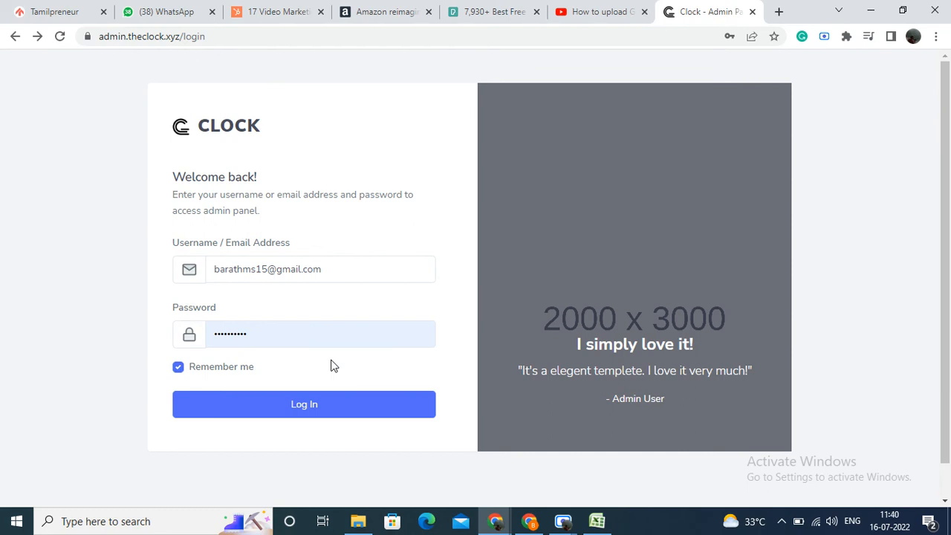
pyautogui.click(384, 269)
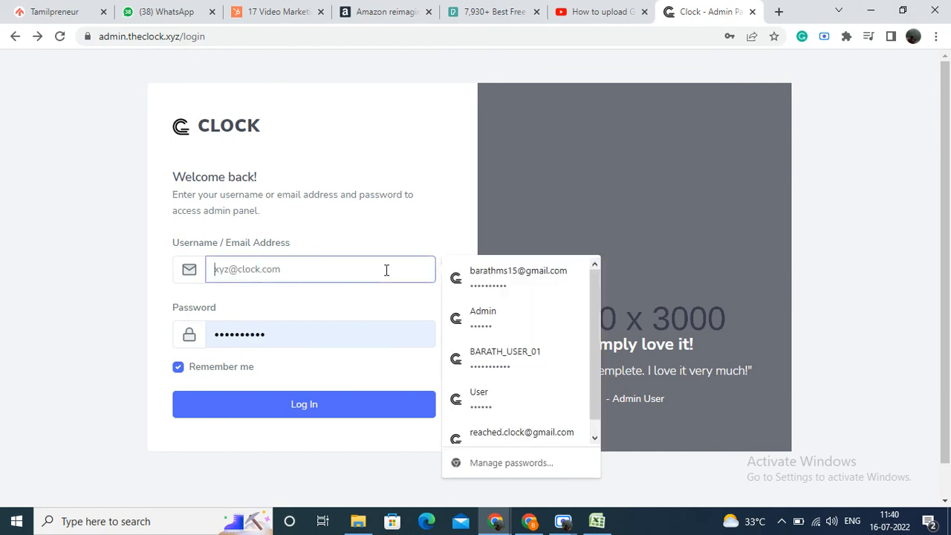
pyautogui.click(510, 431)
pyautogui.click(413, 420)
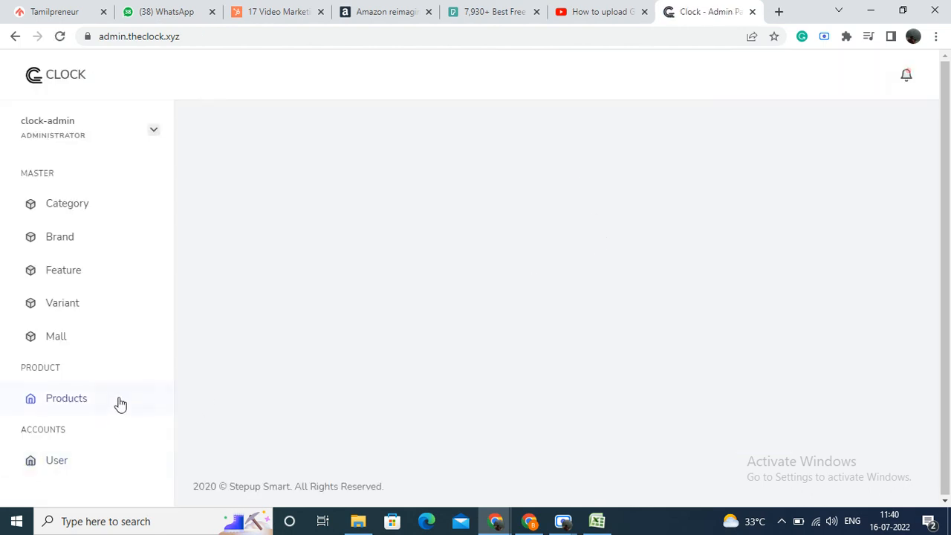
# Step: Go to the product review list and open the products of the user who submitted them for review
pyautogui.click(106, 407)
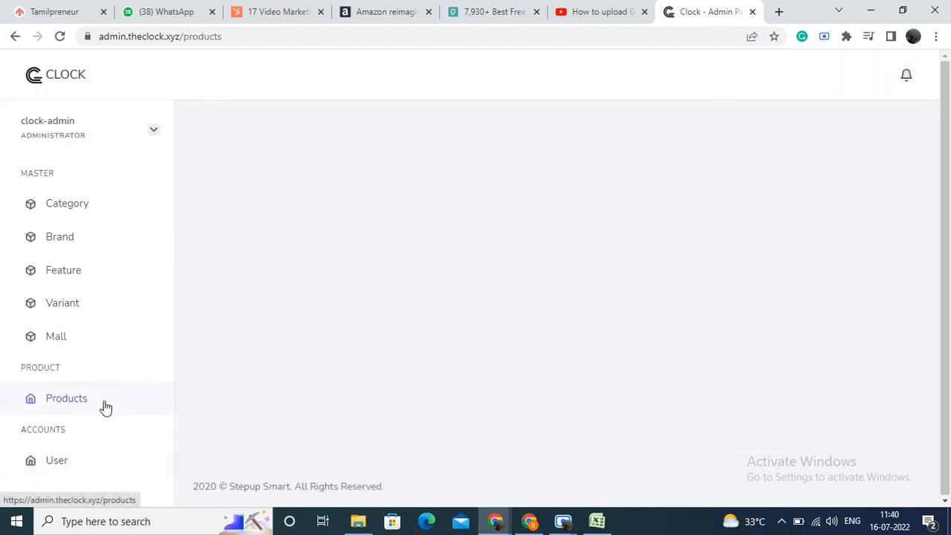
pyautogui.click(553, 213)
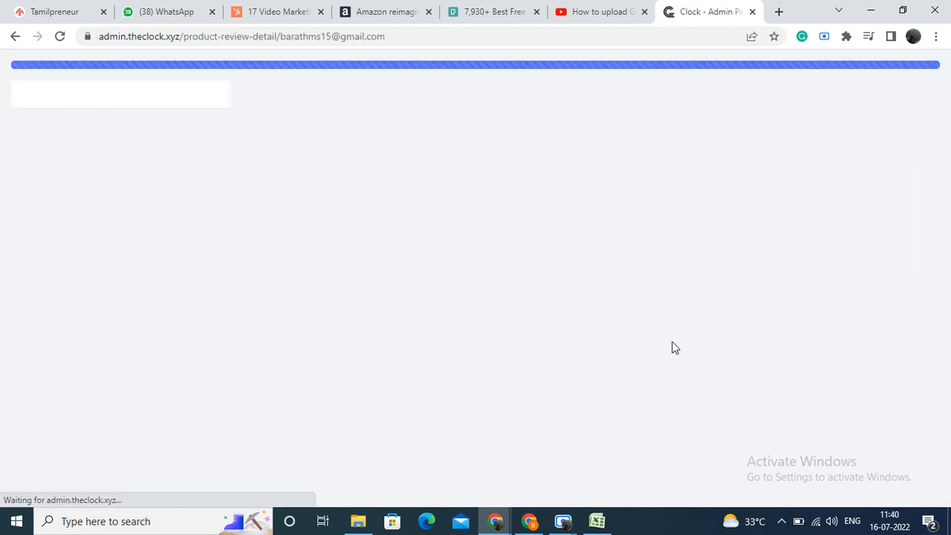
pyautogui.click(18, 36)
pyautogui.click(83, 217)
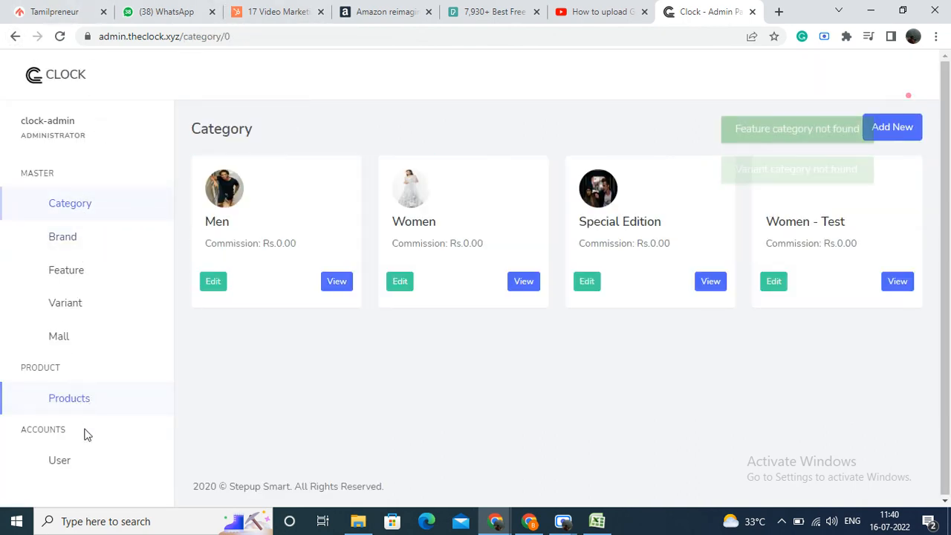
pyautogui.click(75, 407)
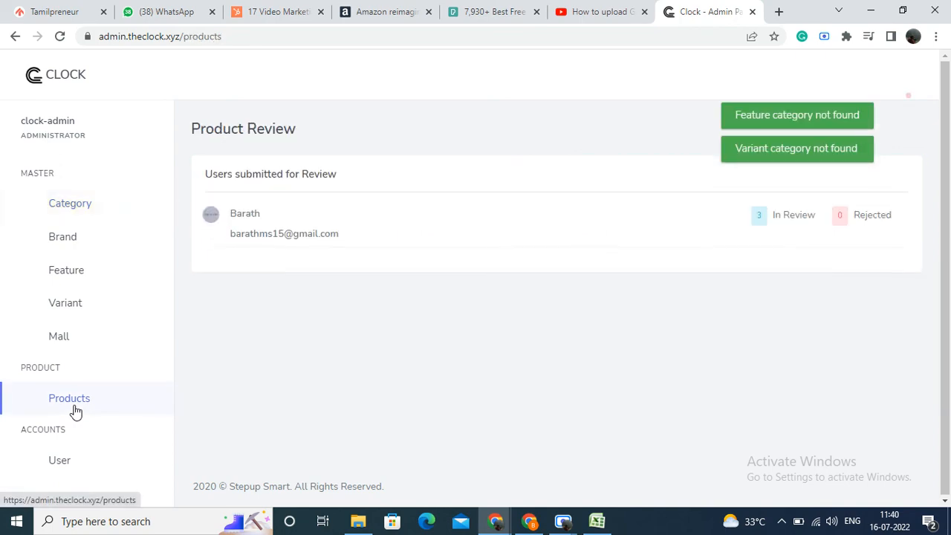
pyautogui.click(322, 224)
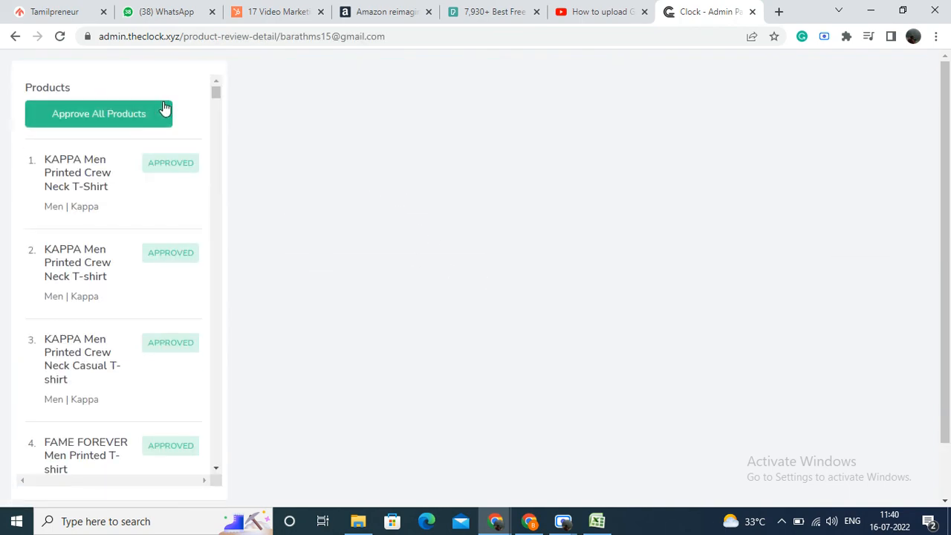
# Step: Open the last pending product in the review list, Kurti - Test (no. 193), and examine its features and variations
pyautogui.moveTo(214, 97); pyautogui.dragTo(200, 505)
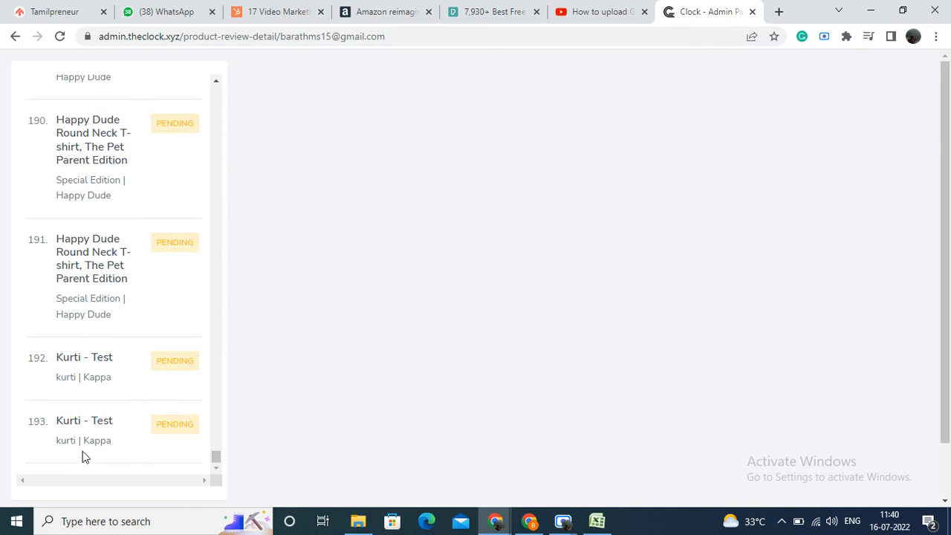
pyautogui.click(94, 421)
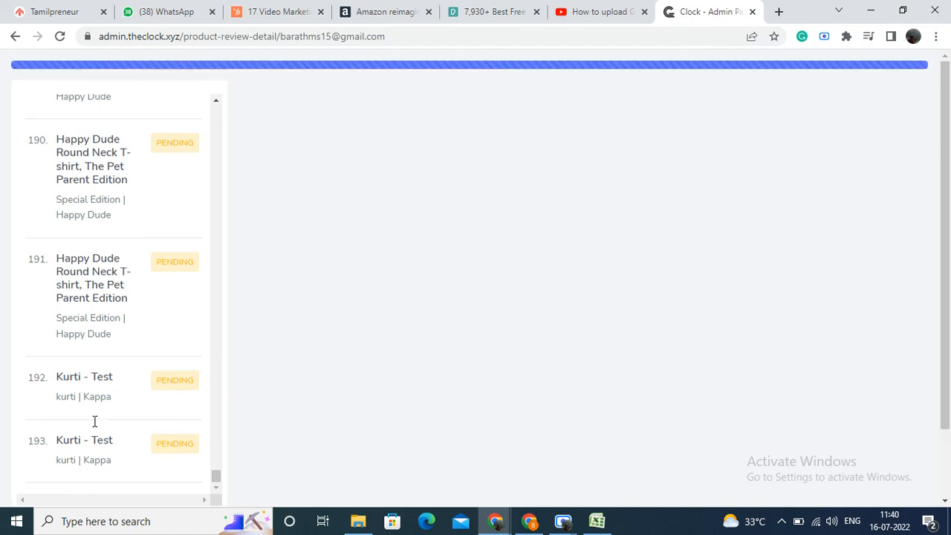
pyautogui.scroll(-1, 520, 241)
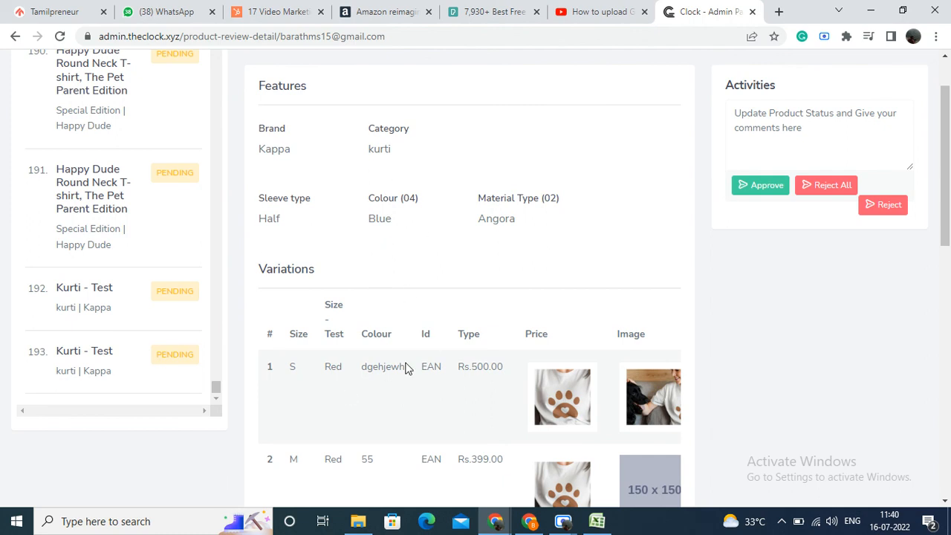
pyautogui.scroll(-3, 404, 367)
pyautogui.scroll(-3, 420, 235)
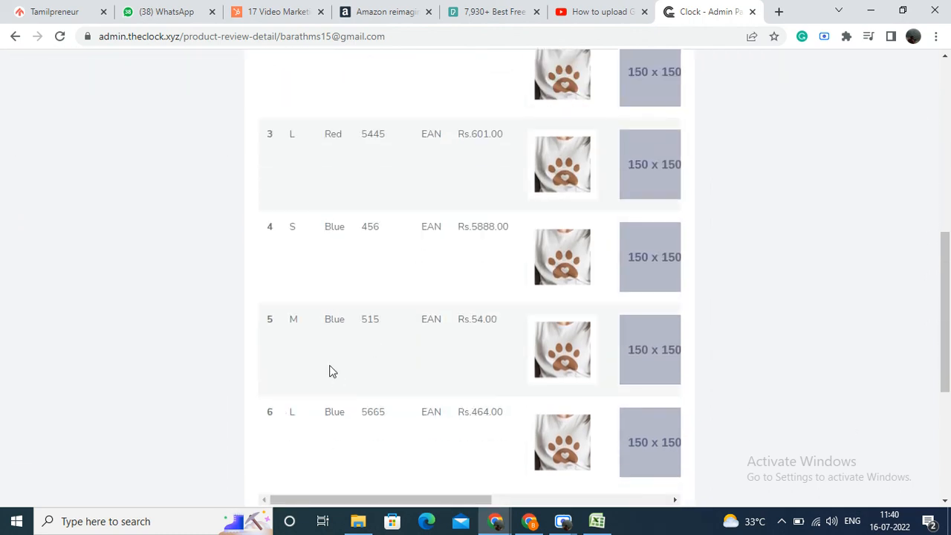
pyautogui.scroll(2, 324, 305)
pyautogui.scroll(2, 325, 301)
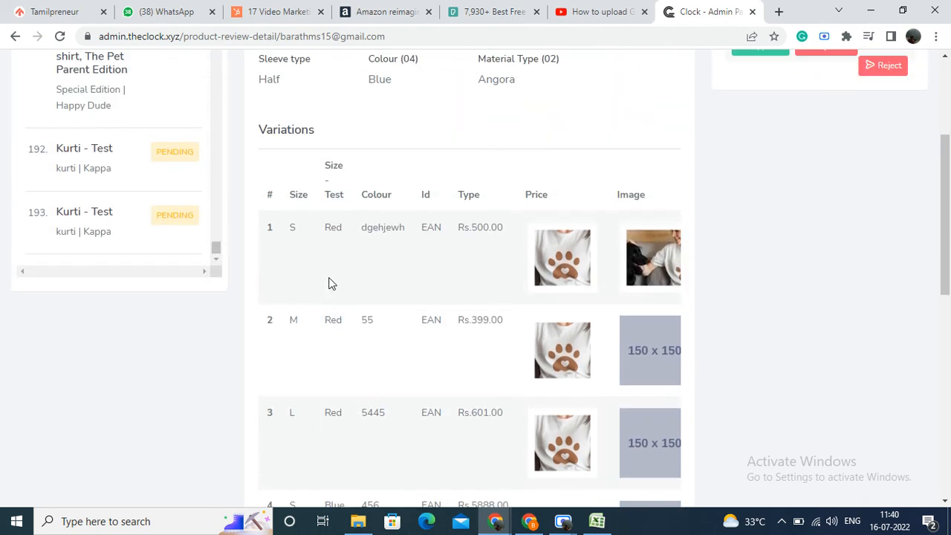
# Step: Check the Kurti - Test product's size and colour variation rows, general images and description against its approval details
pyautogui.scroll(-1, 439, 315)
pyautogui.scroll(-4, 508, 327)
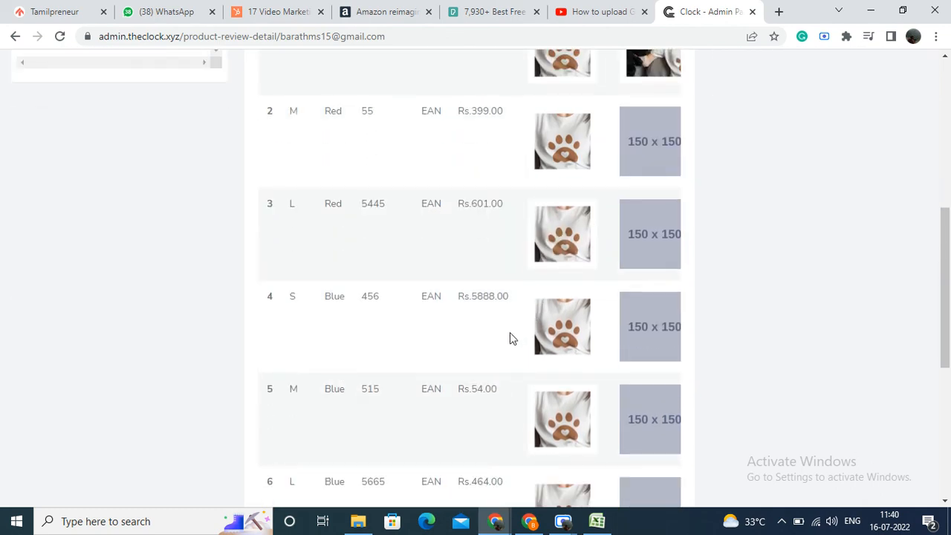
pyautogui.scroll(-4, 617, 280)
pyautogui.scroll(-1, 615, 281)
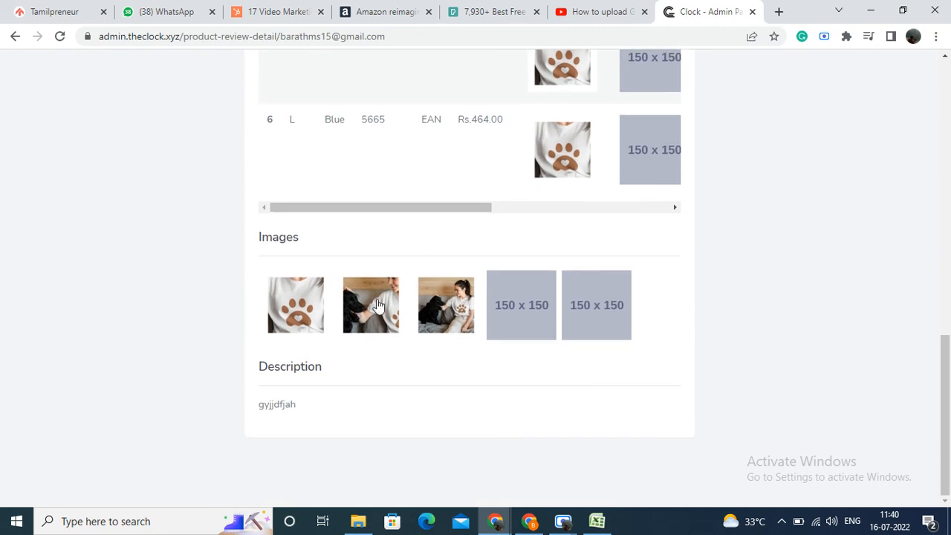
pyautogui.scroll(11, 423, 273)
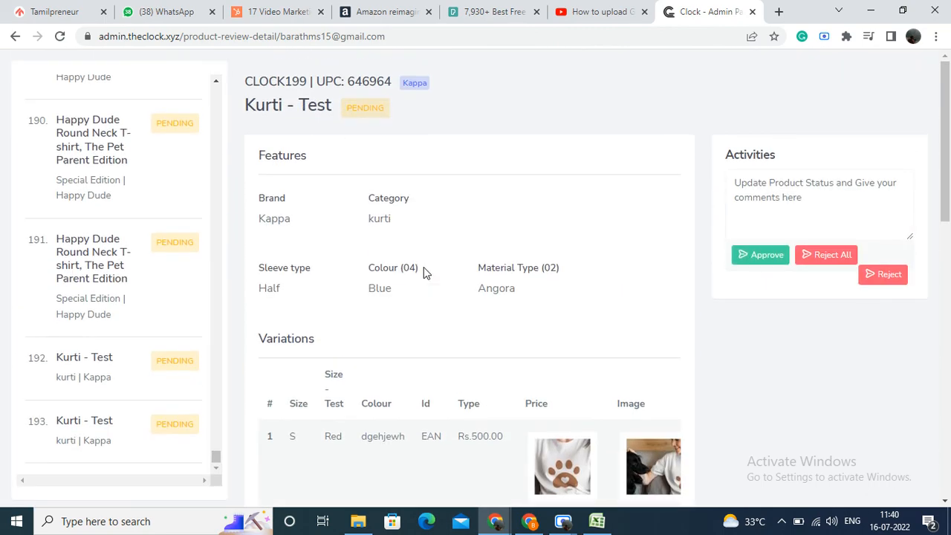
pyautogui.scroll(-5, 423, 272)
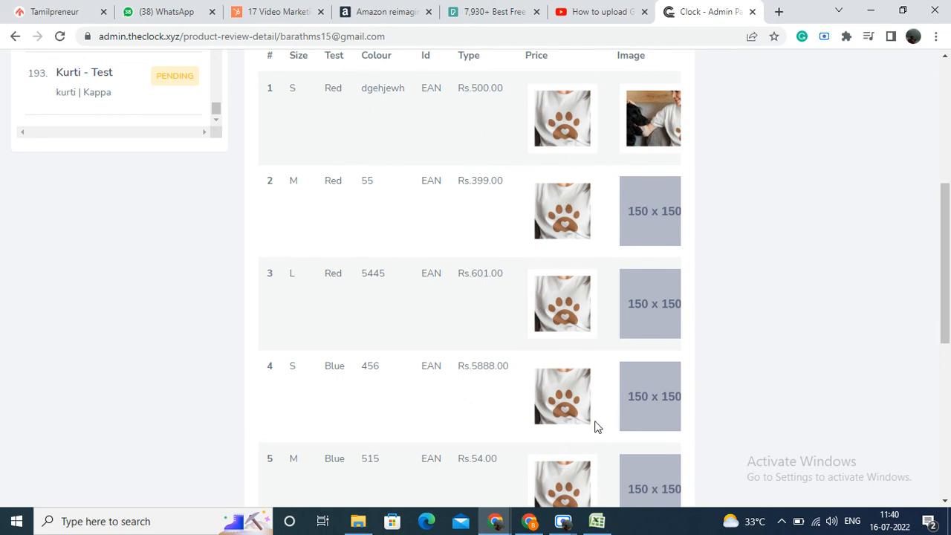
pyautogui.scroll(-3, 567, 295)
pyautogui.scroll(6, 416, 241)
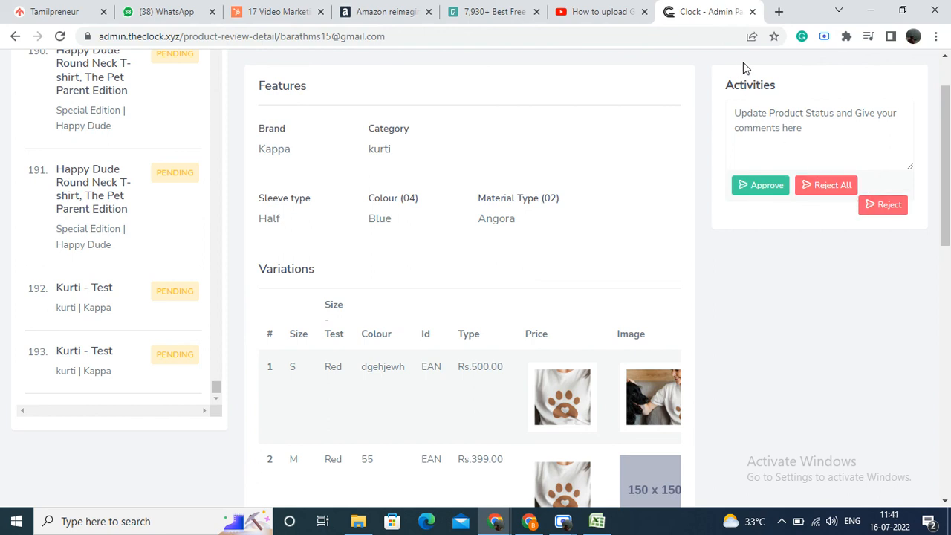
pyautogui.scroll(1, 659, 160)
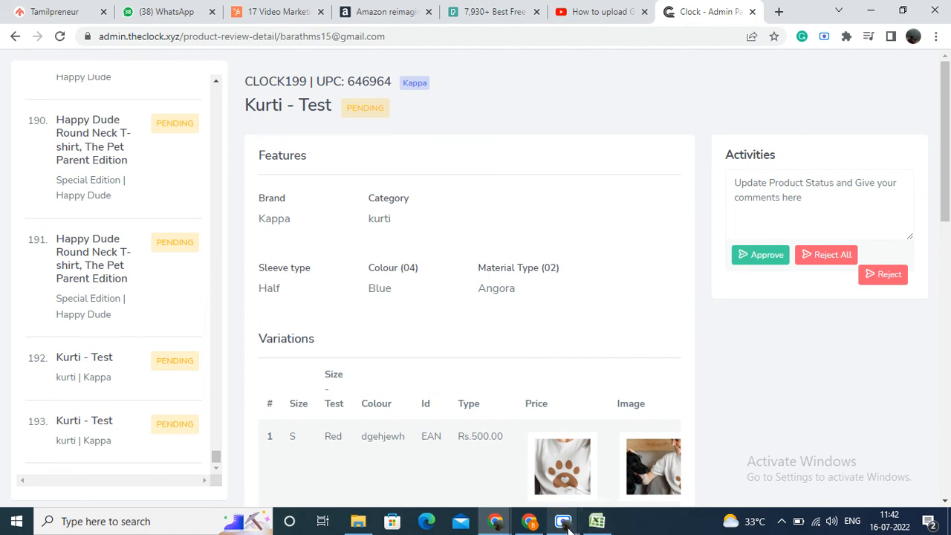
pyautogui.moveTo(567, 526)
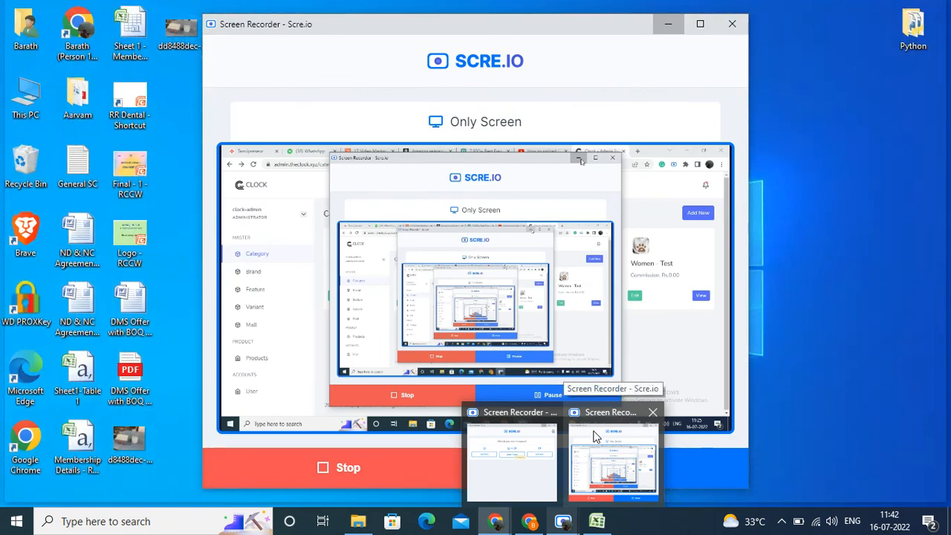
pyautogui.click(594, 437)
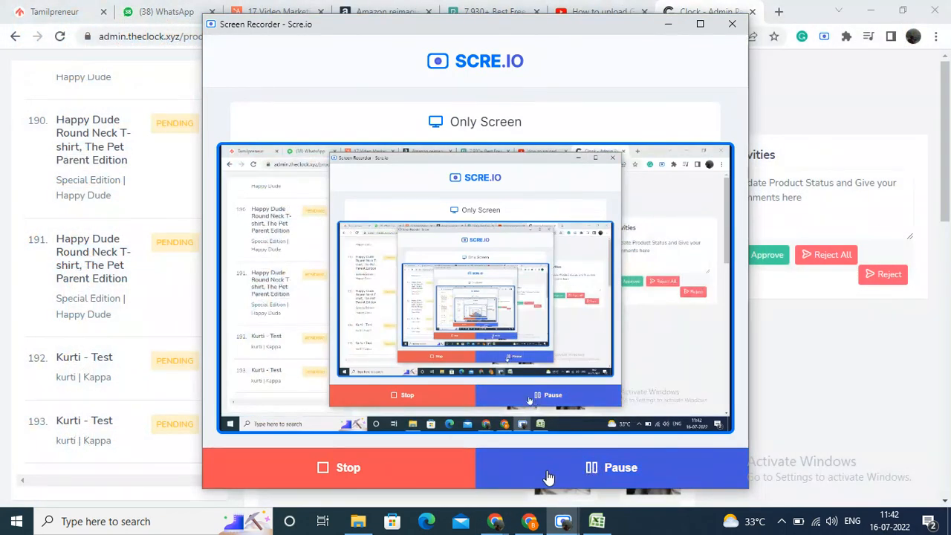